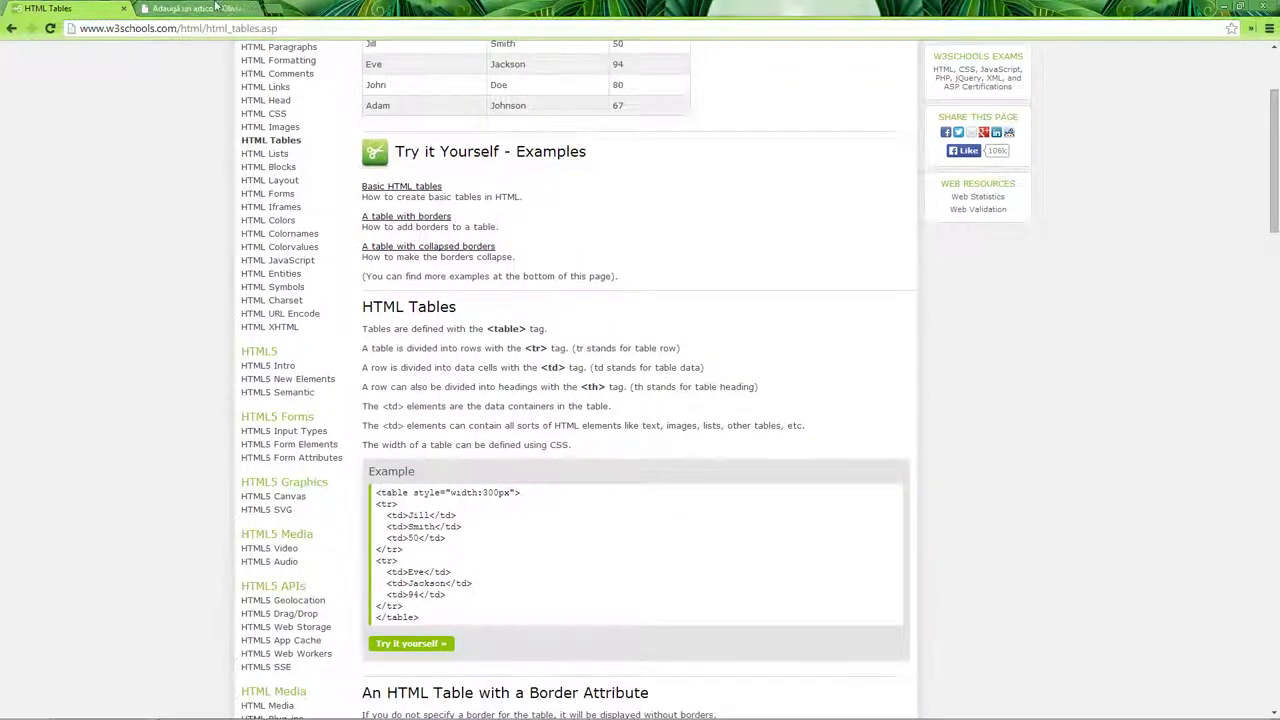
Switch to the new WordPress article and show its content as HTML source.
click(164, 9)
click(1036, 168)
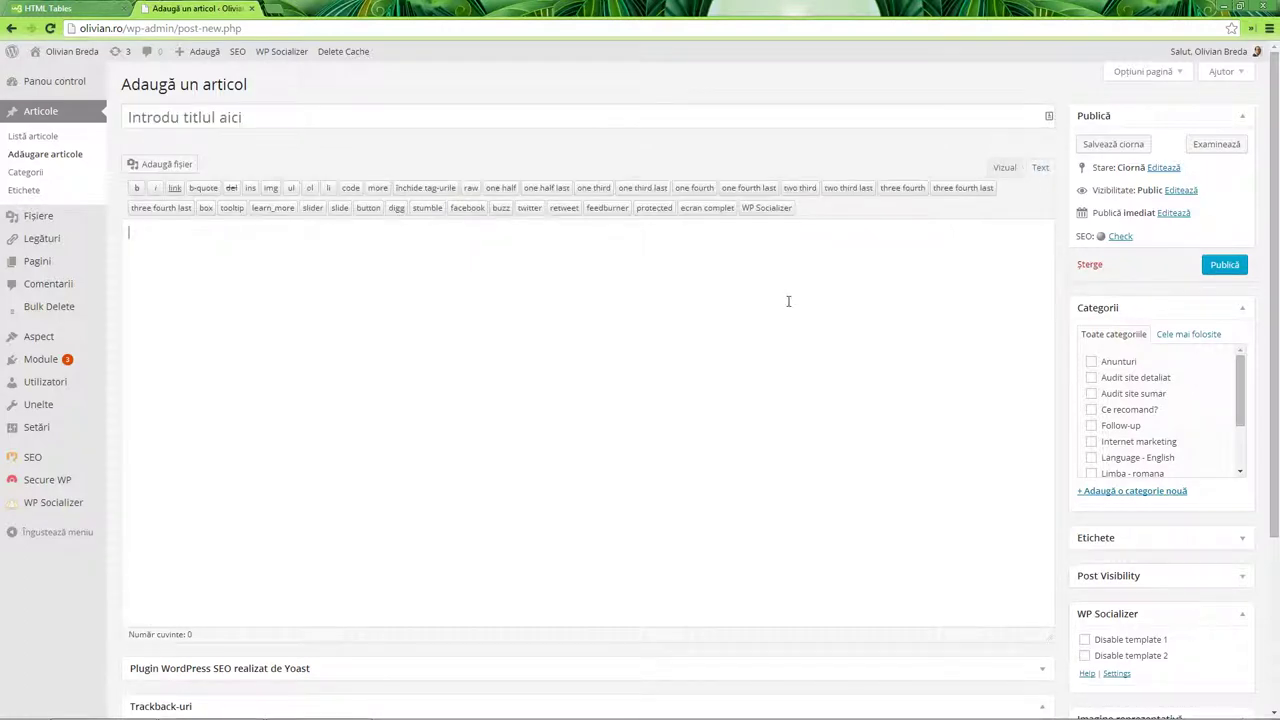
Try to enter an empty pair of table tags in the article source and check it in the visual editor.
text(<table> </table>)
key(Home)
key(Right)
text(/)
click(1004, 167)
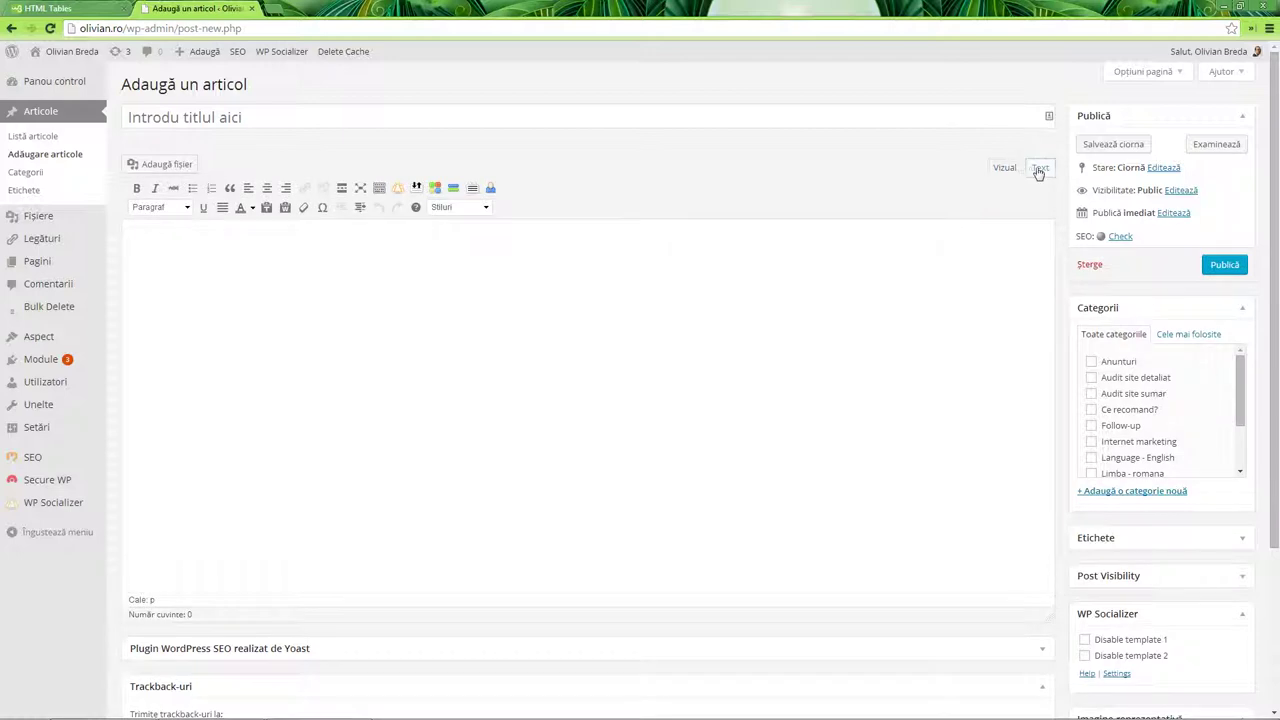
Write a table in the article's HTML source containing one row with two empty cells.
click(1040, 167)
text(<table)
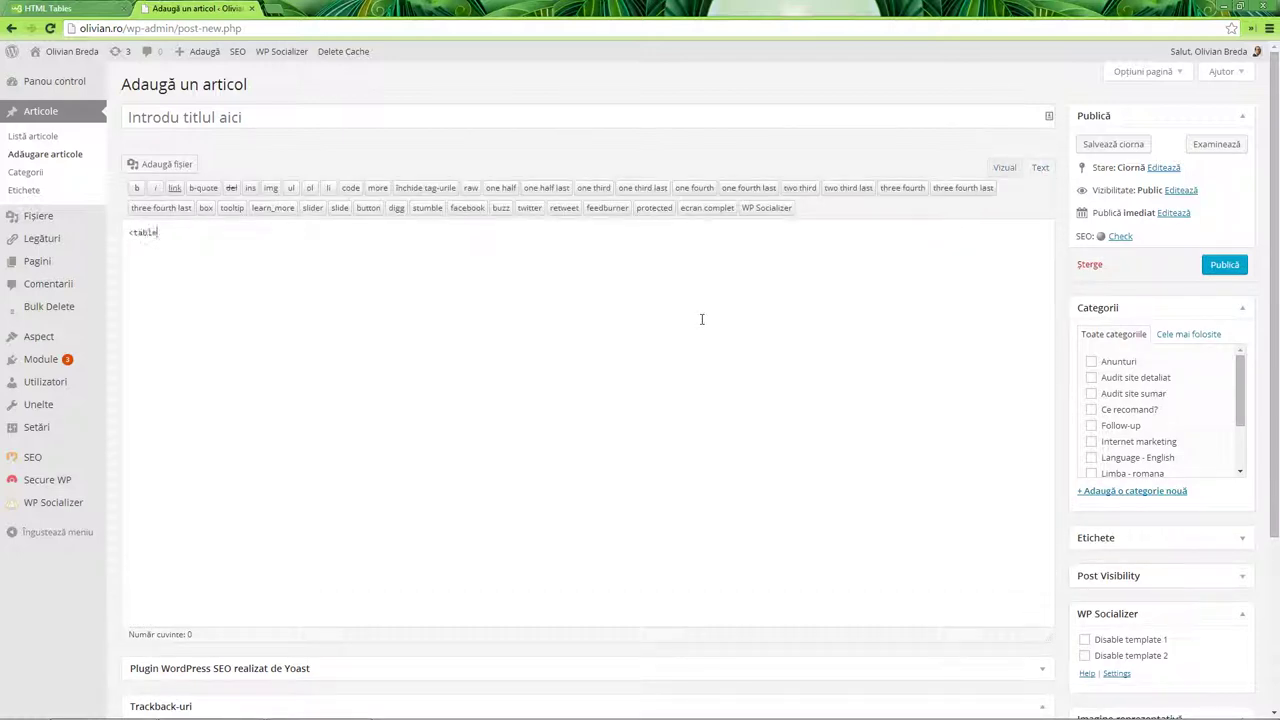
text(>)
key(Return)
text(</tabl)
key(Return)
text(<)
text(tr><td></td><td></td)
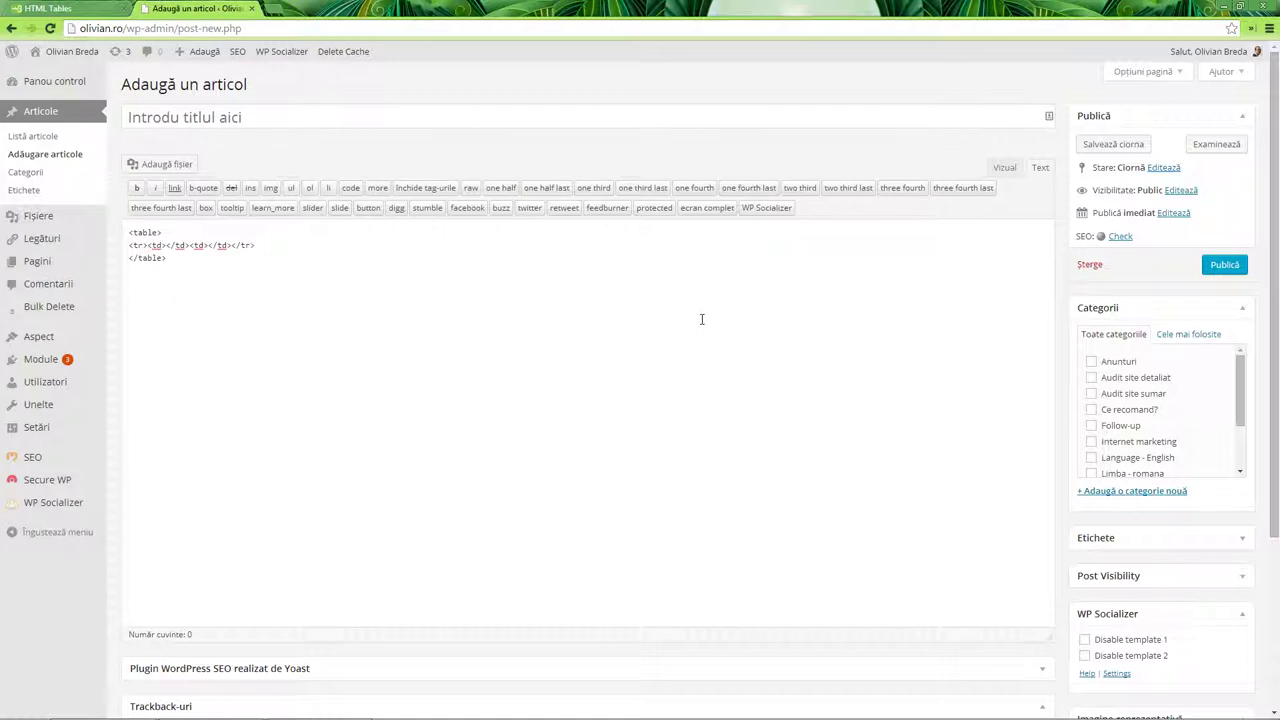
key(Return)
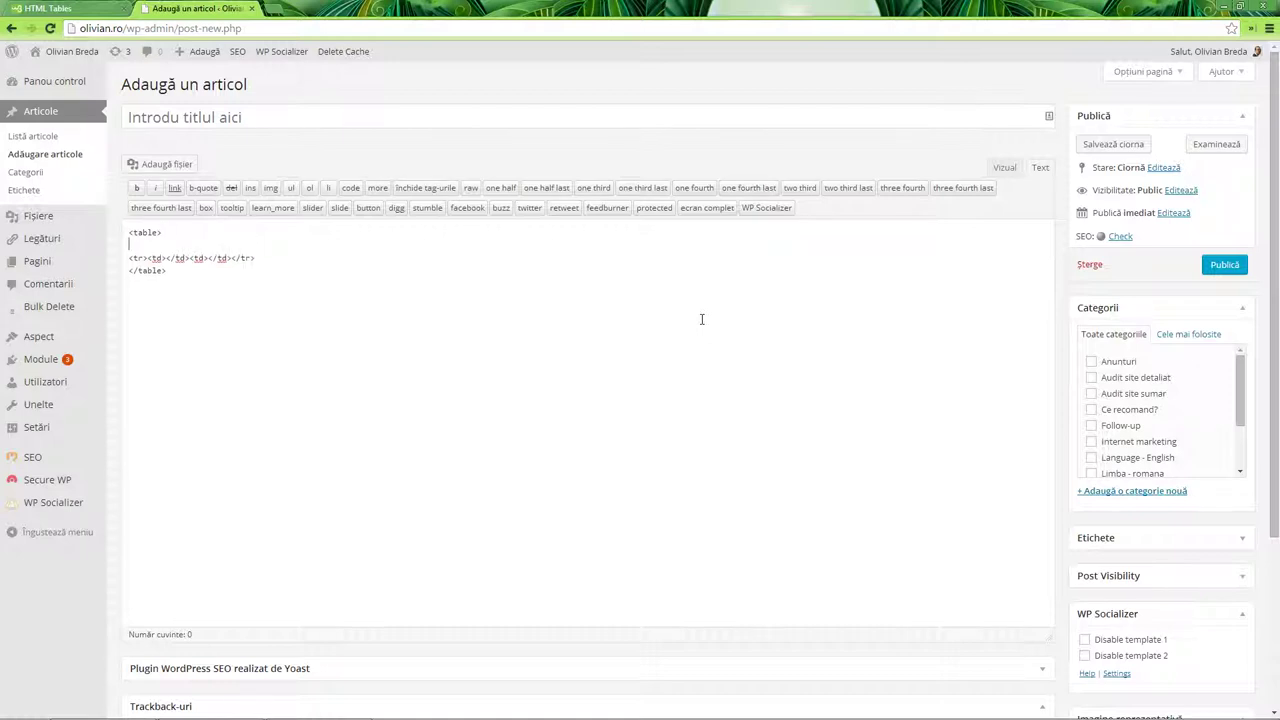
text(<thead>)
key(BackSpace)
key(BackSpace)
key(BackSpace)
key(BackSpace)
key(BackSpace)
key(BackSpace)
key(BackSpace)
key(Delete)
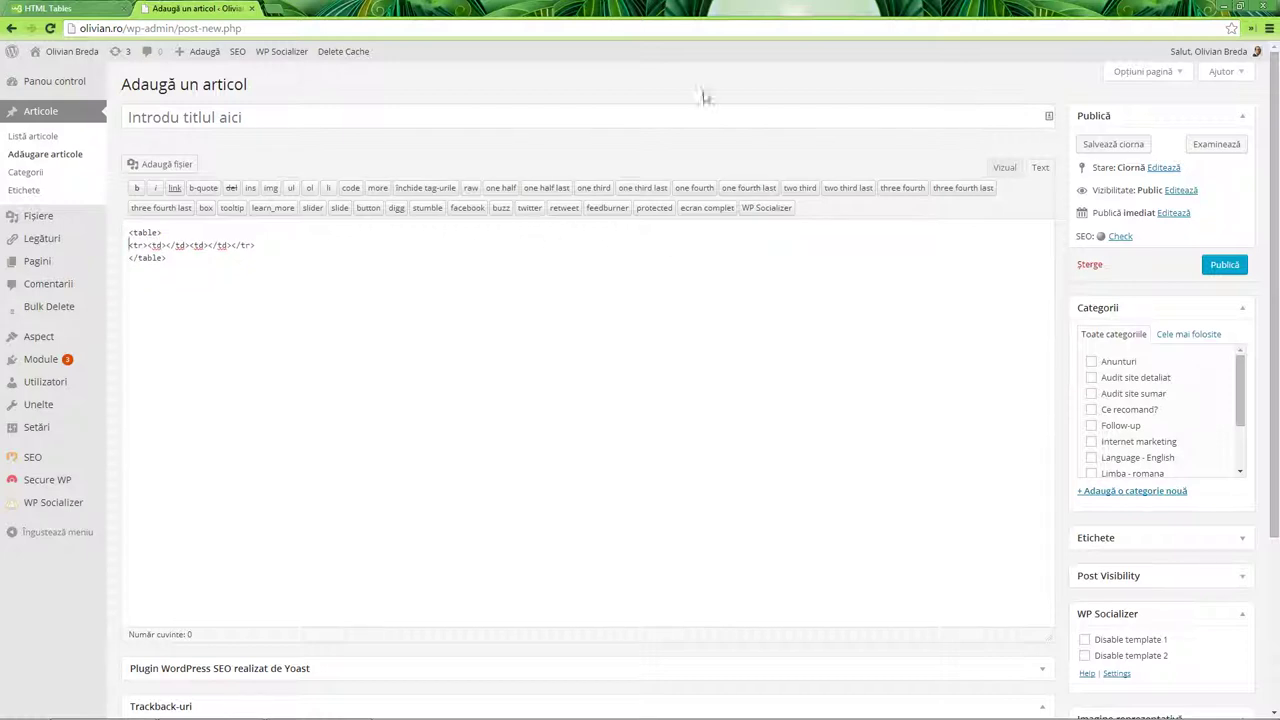
Check the table in the visual editor, then examine the opening and closing tbody tags in its HTML source.
click(1004, 168)
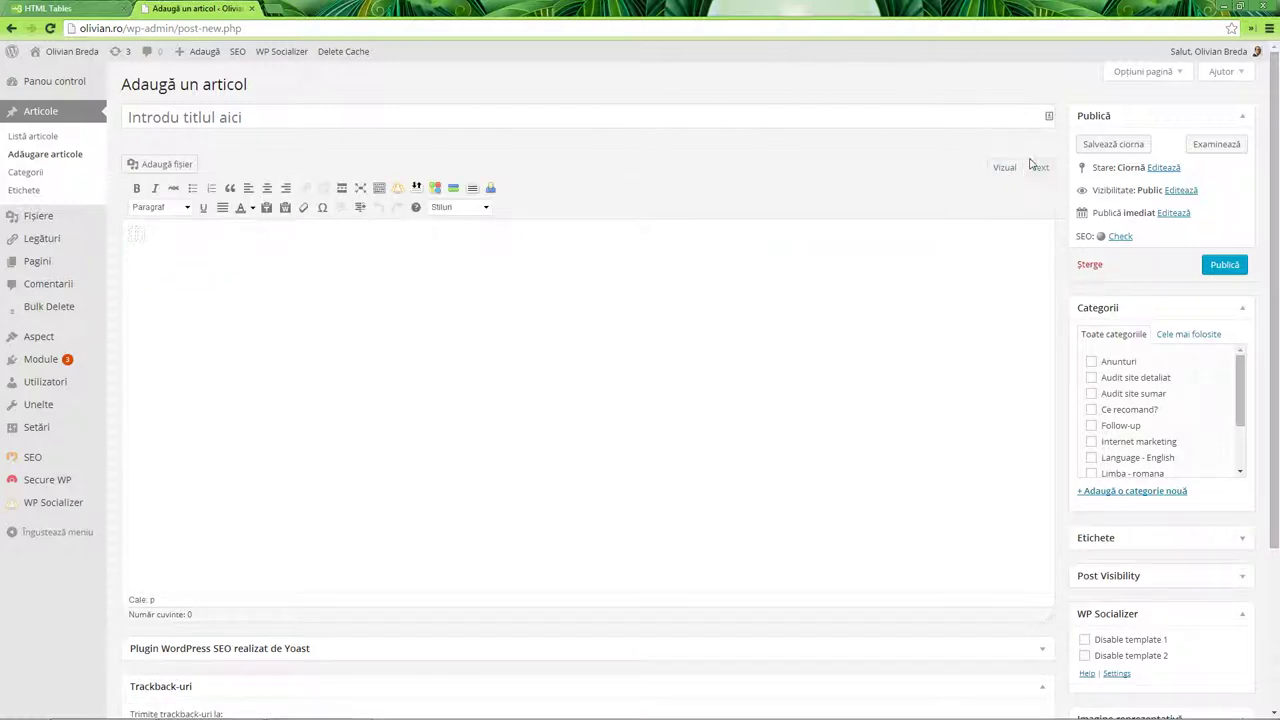
click(1039, 168)
click(176, 240)
drag(176, 240, 127, 245)
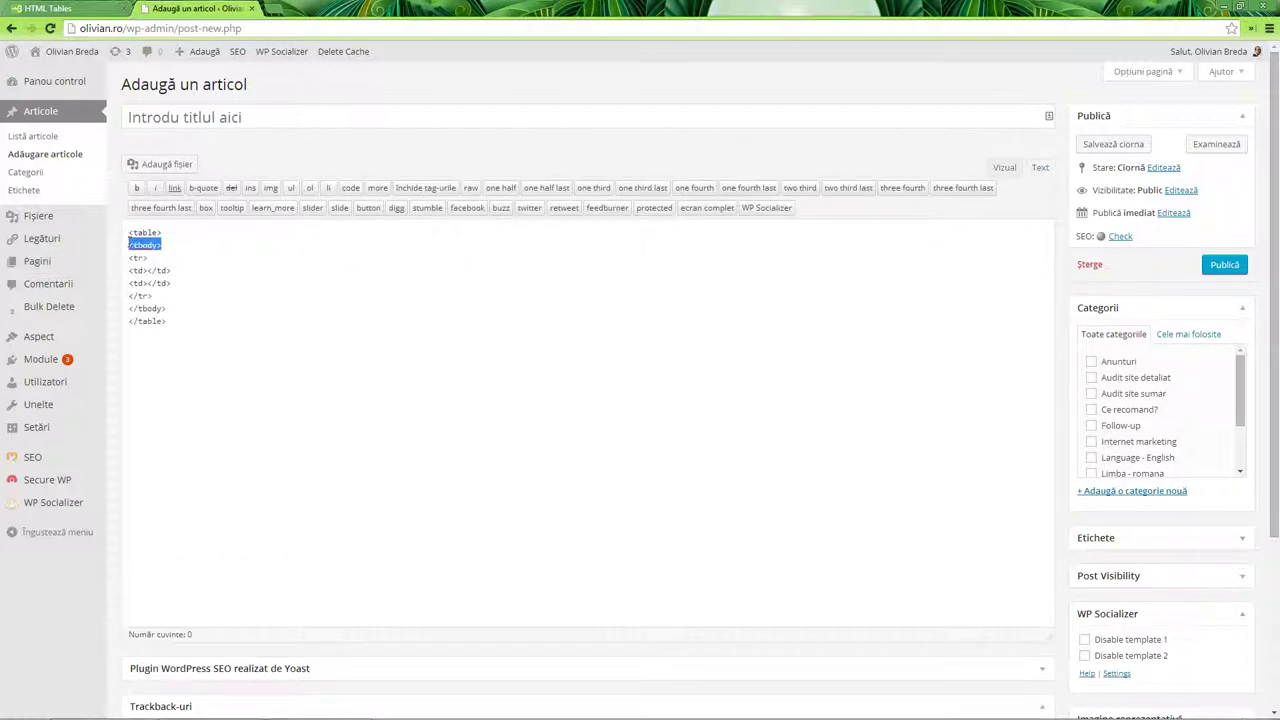
drag(190, 310, 117, 312)
Fill the row's two table cells with 1 and 2 in the HTML source.
click(214, 307)
text(1)
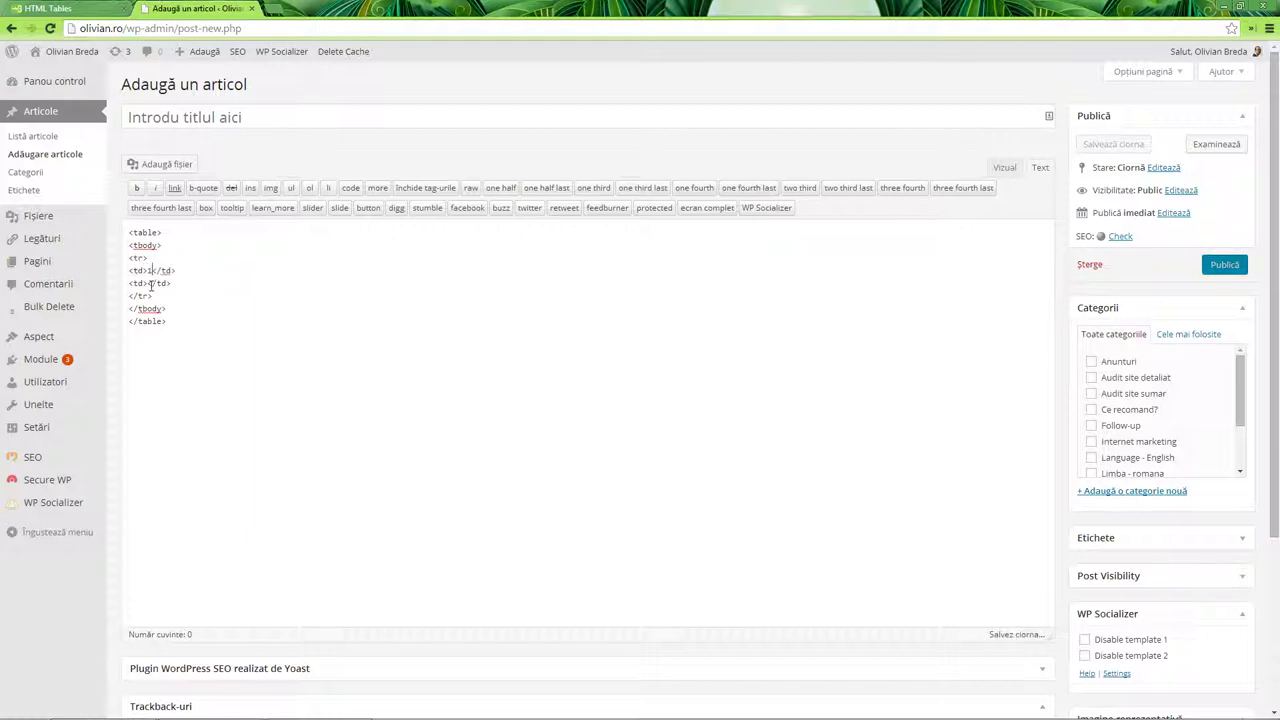
click(150, 283)
text(2)
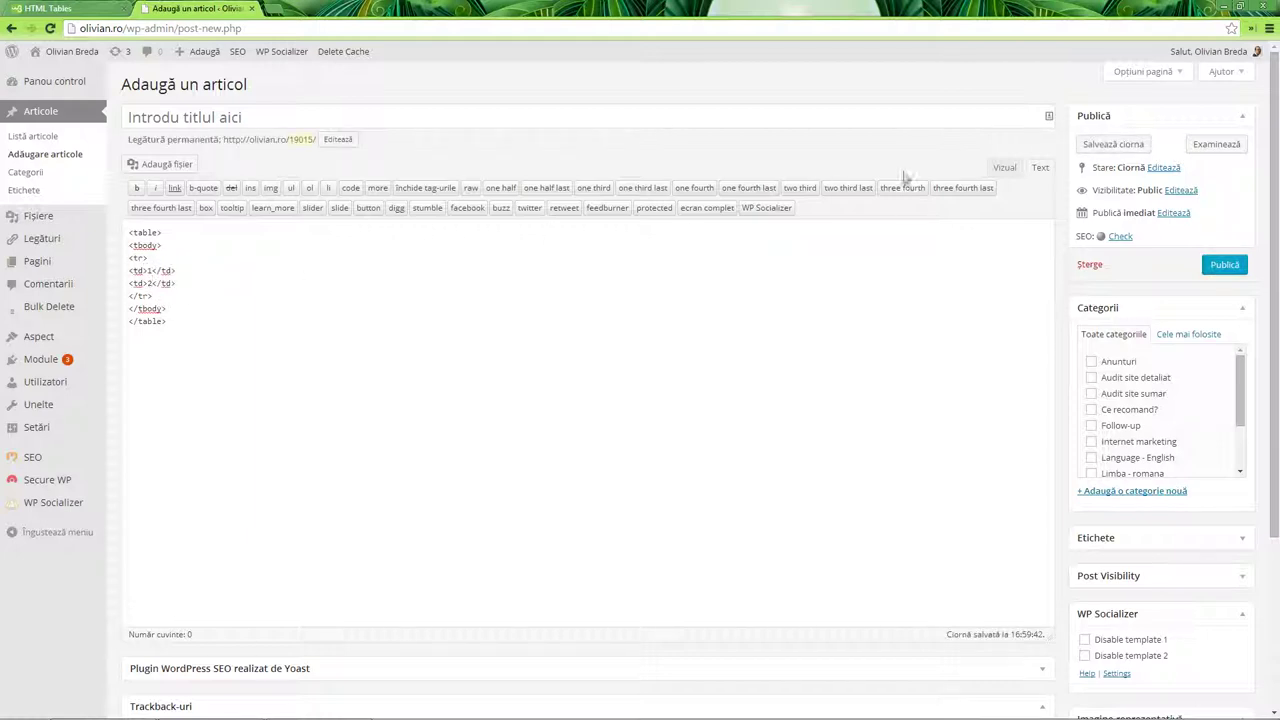
Check the filled table in the visual editor and preview the article on the site.
click(1008, 168)
click(1038, 170)
click(1216, 144)
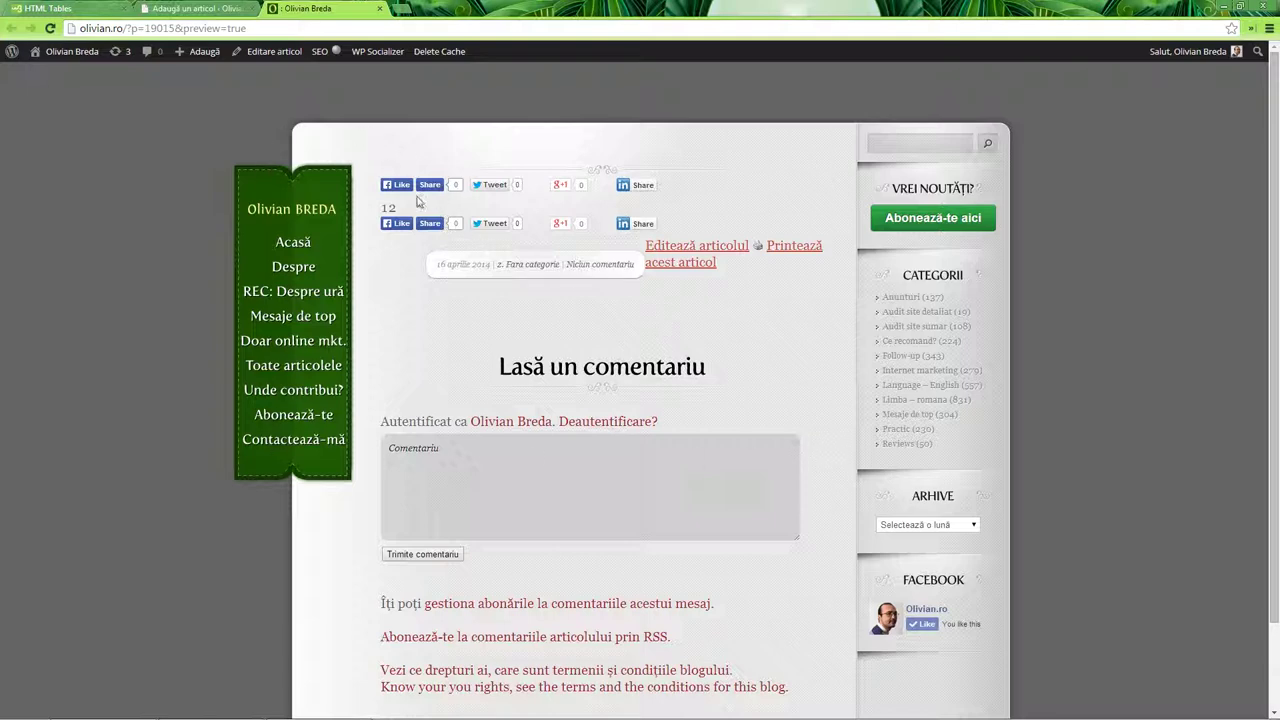
Open the theme editor with the Memoir theme's style.css in a separate browser tab.
click(165, 9)
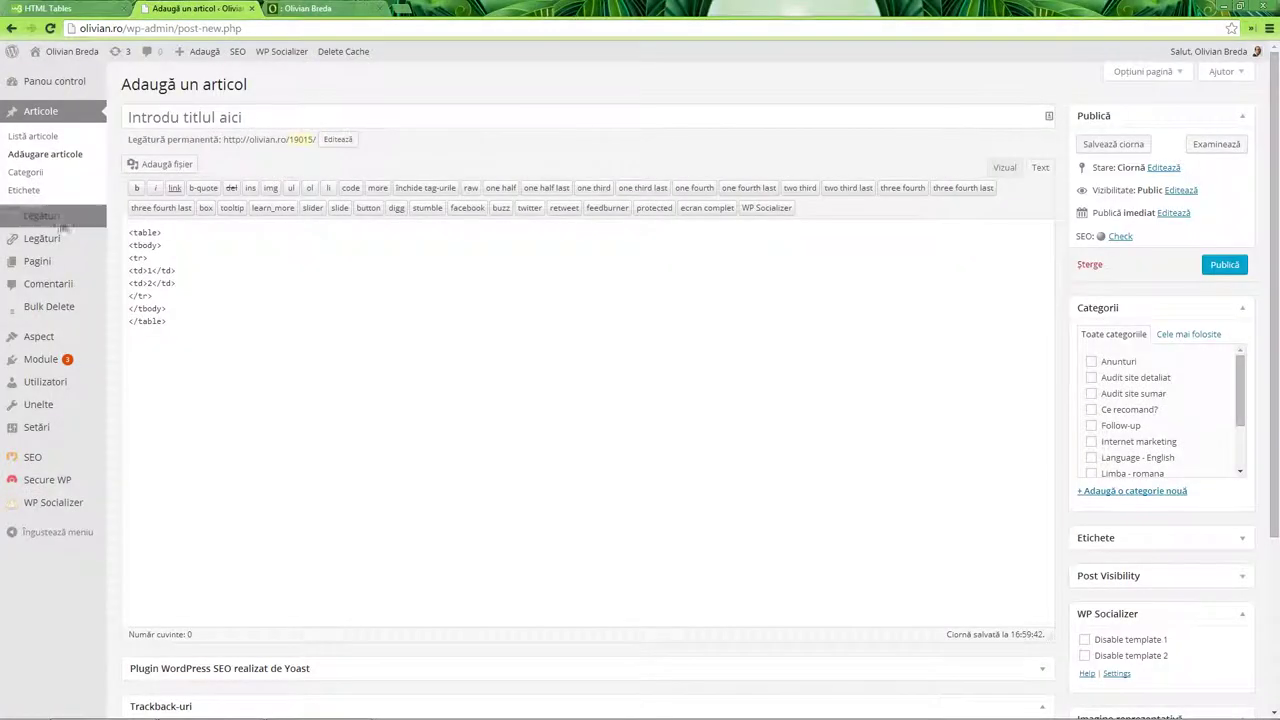
mouse_move(66, 341)
middle_click(175, 462)
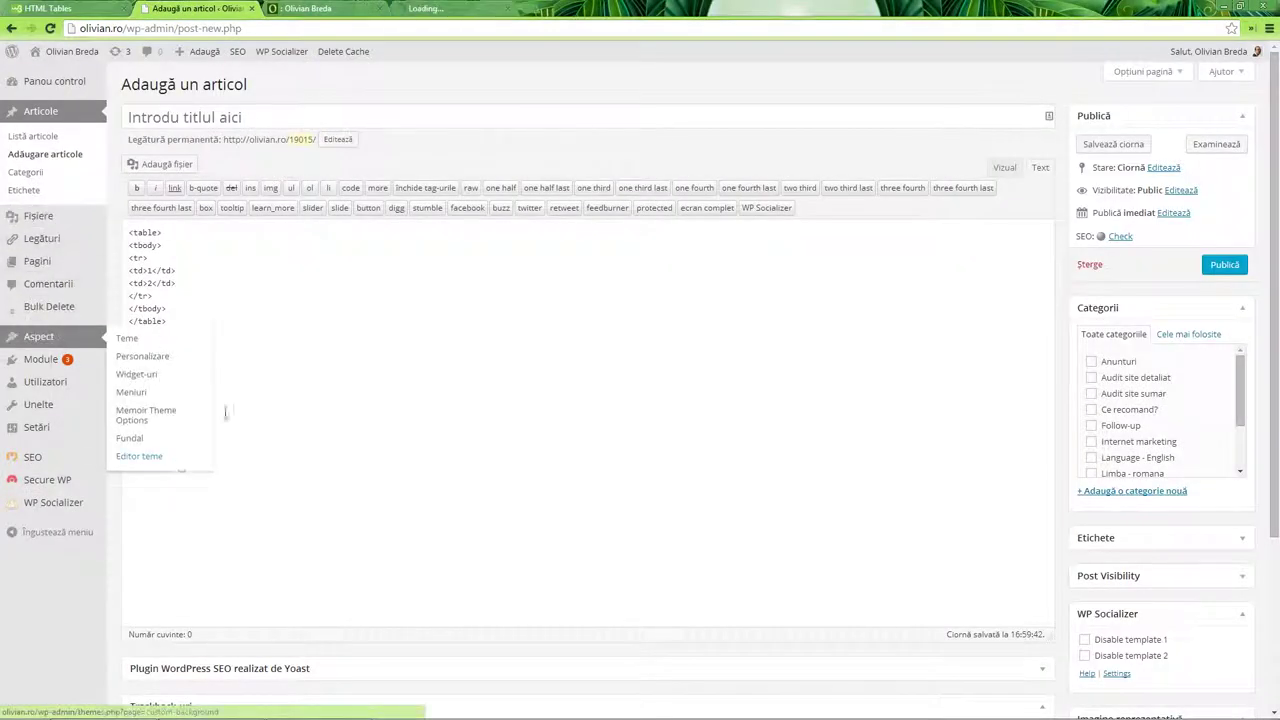
click(458, 10)
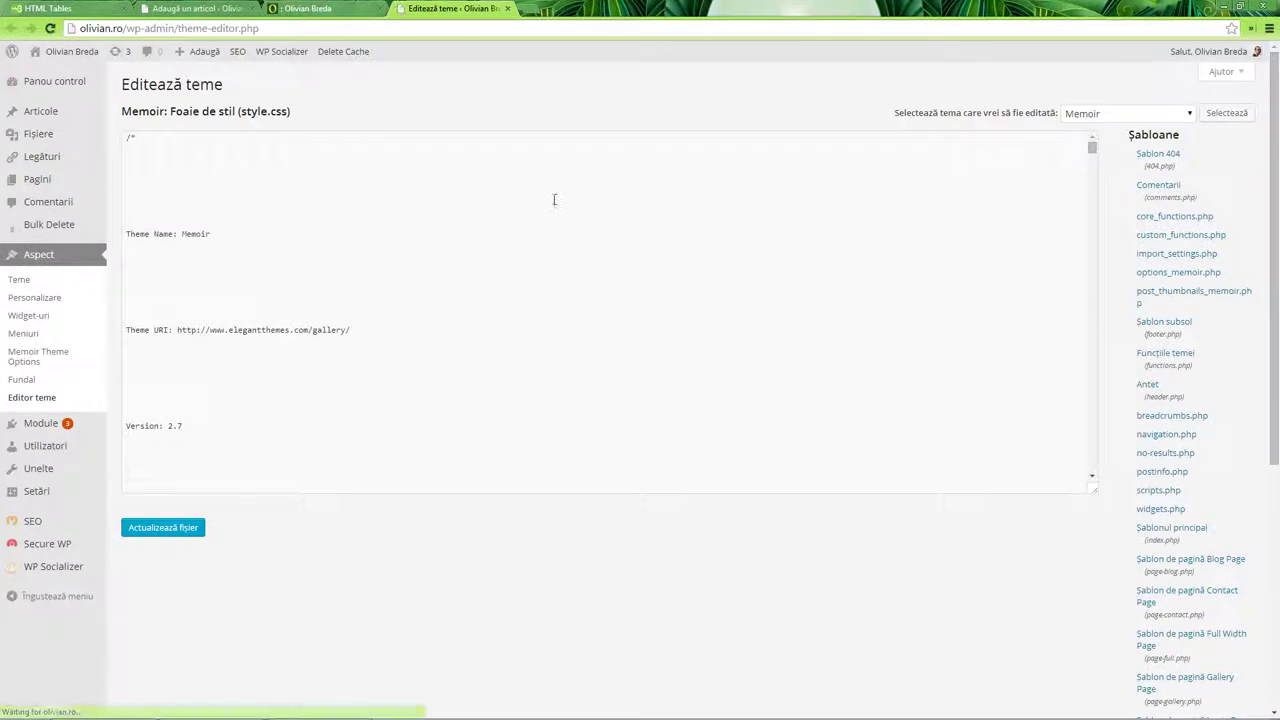
Add a #tabelnou rule with "border: 1px;" at the start of style.css and save the file.
click(352, 224)
key(Return)
key(Return)
key(Return)
key(Return)
key(Return)
key(Return)
key(Return)
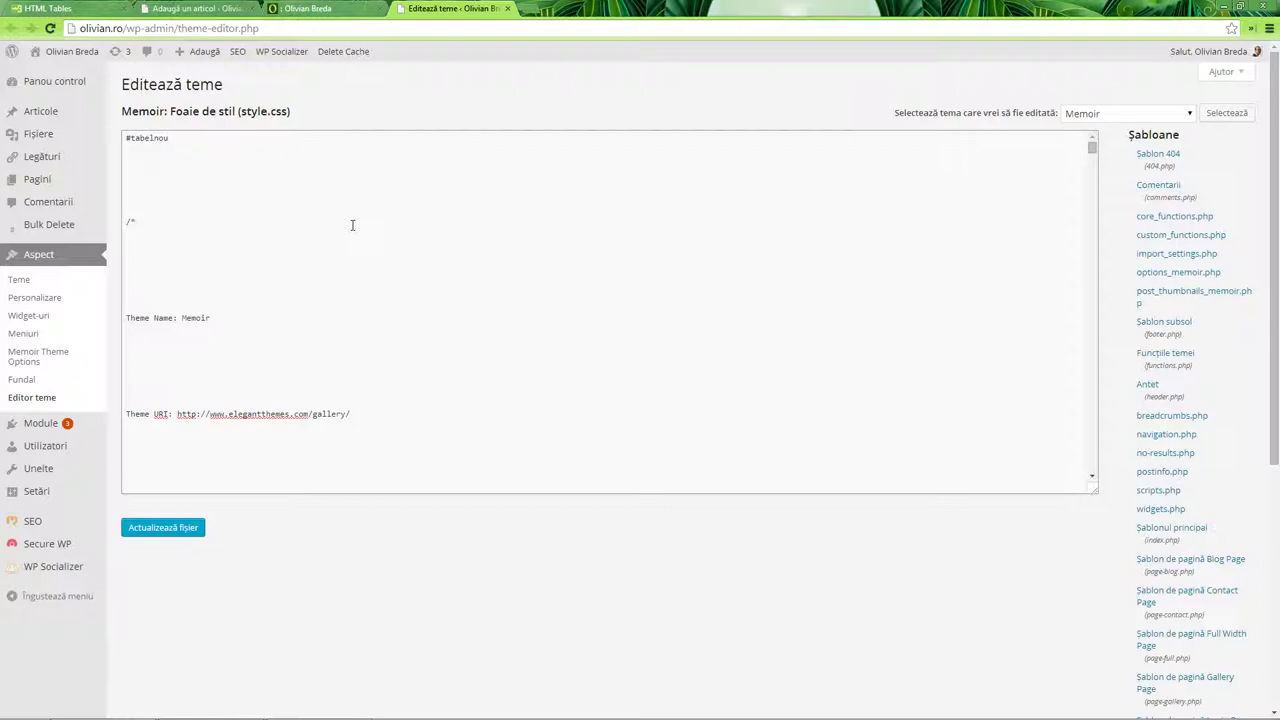
text(#tabelnou)
key(Return)
text({ bo)
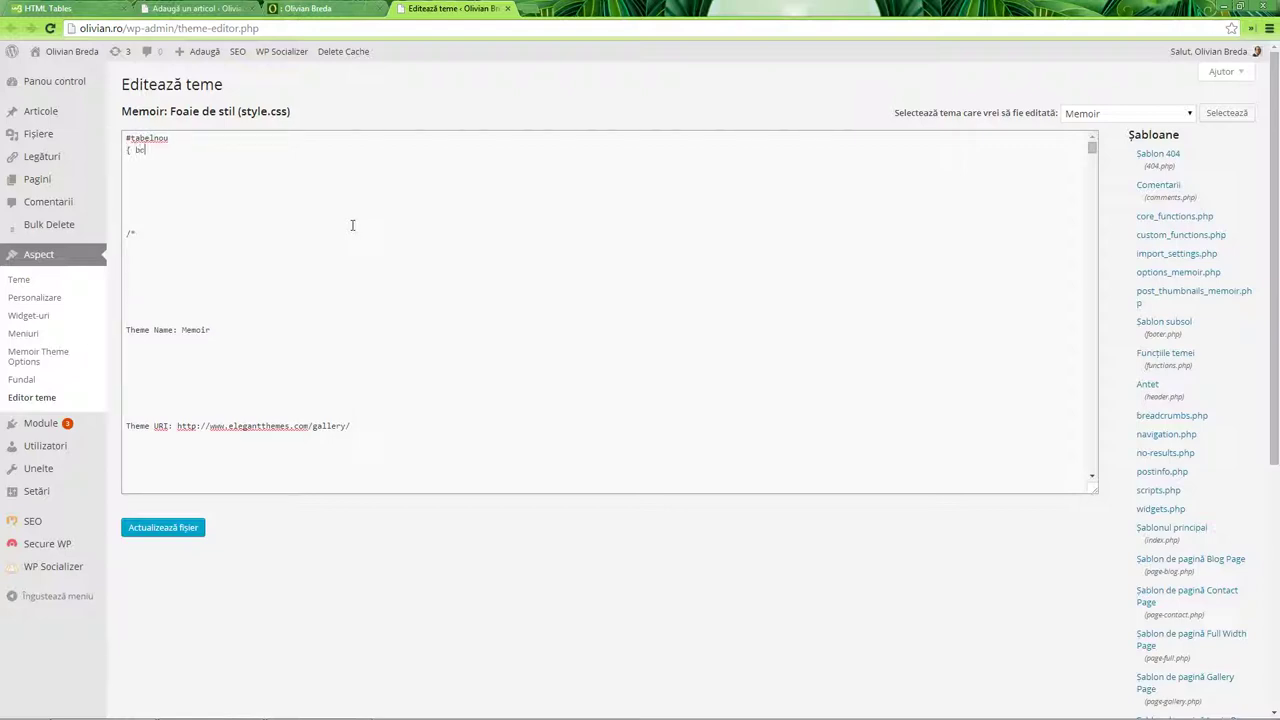
text(rder: 1px; })
key(Return)
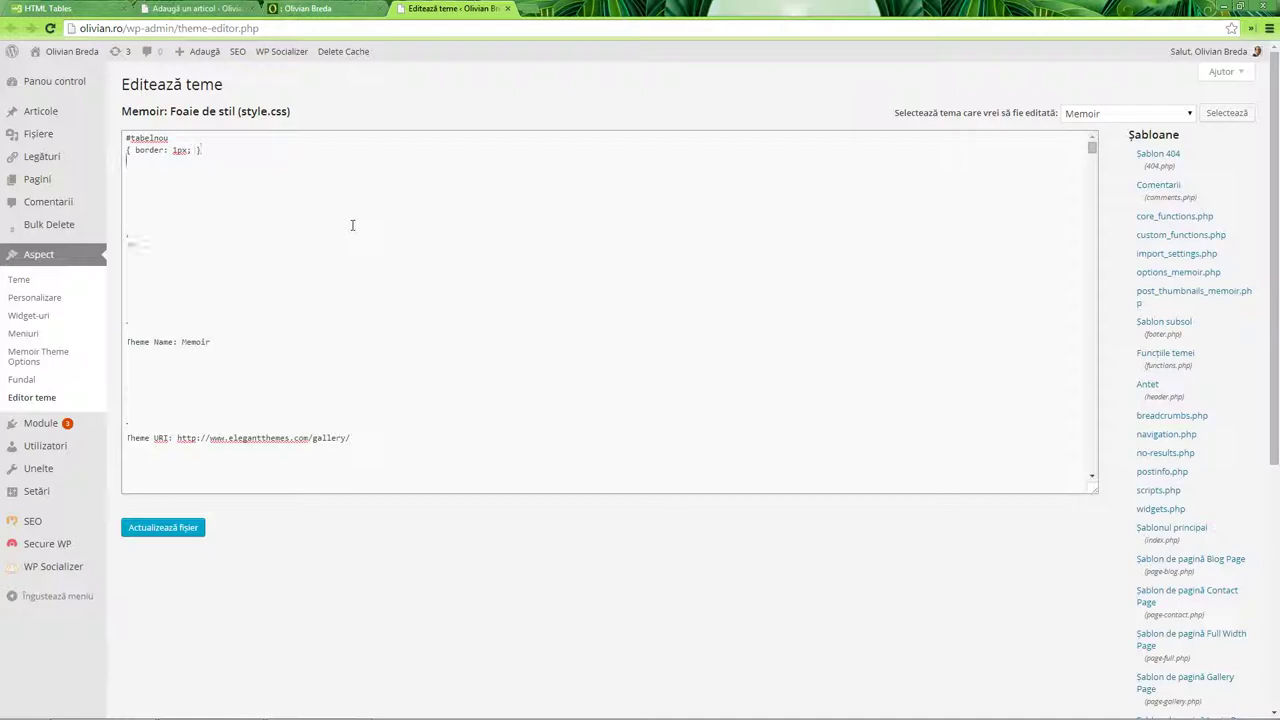
click(163, 527)
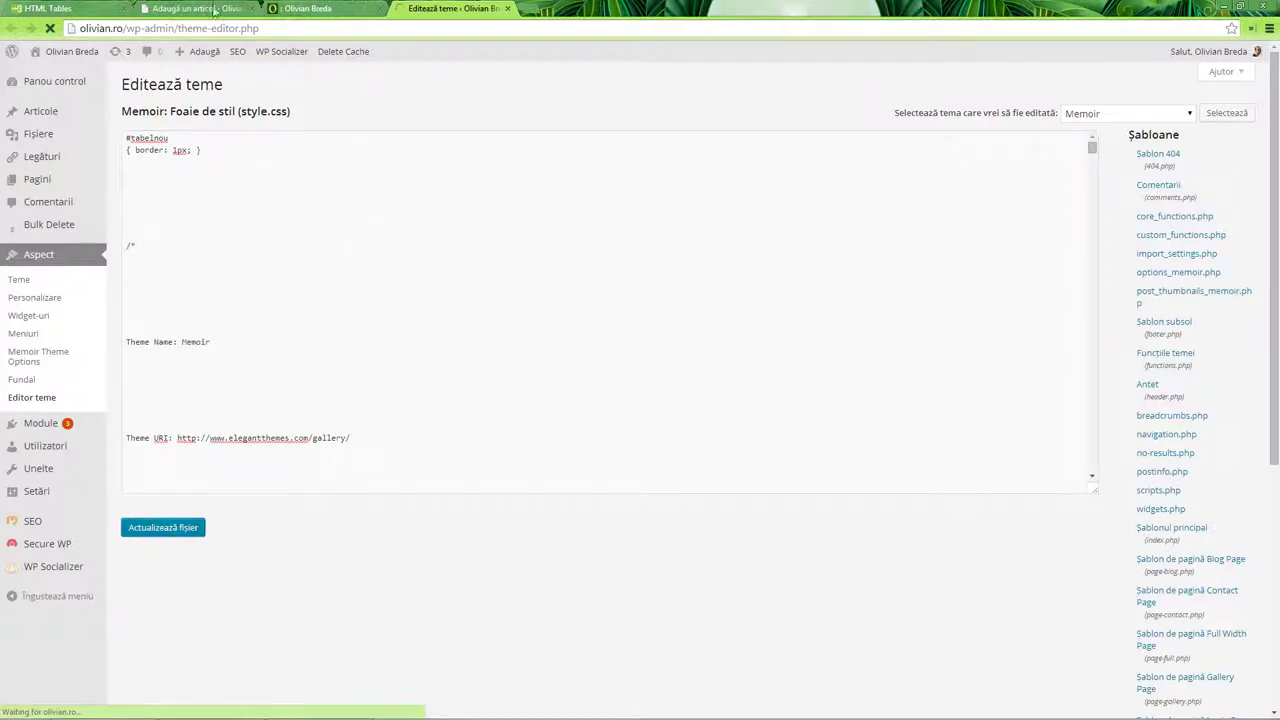
Give the article's table tag the id "tabelnou" and preview the article.
click(205, 8)
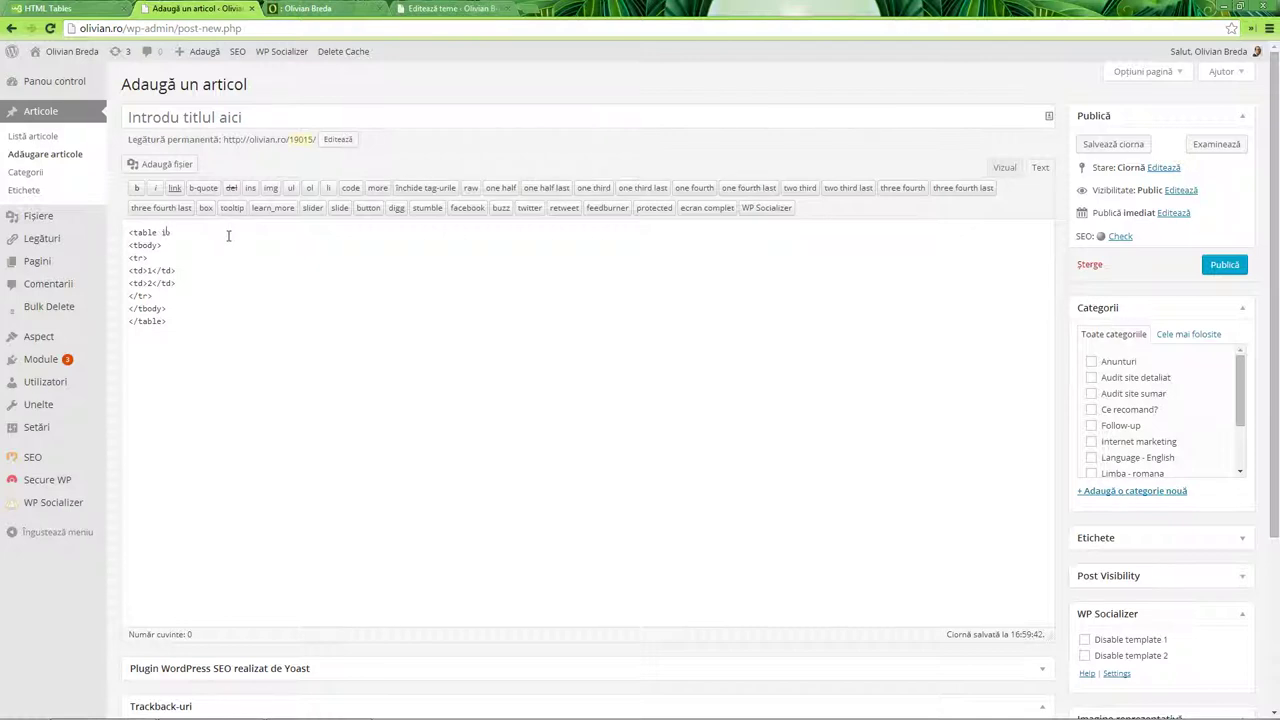
text(tabelnou">")
click(1212, 142)
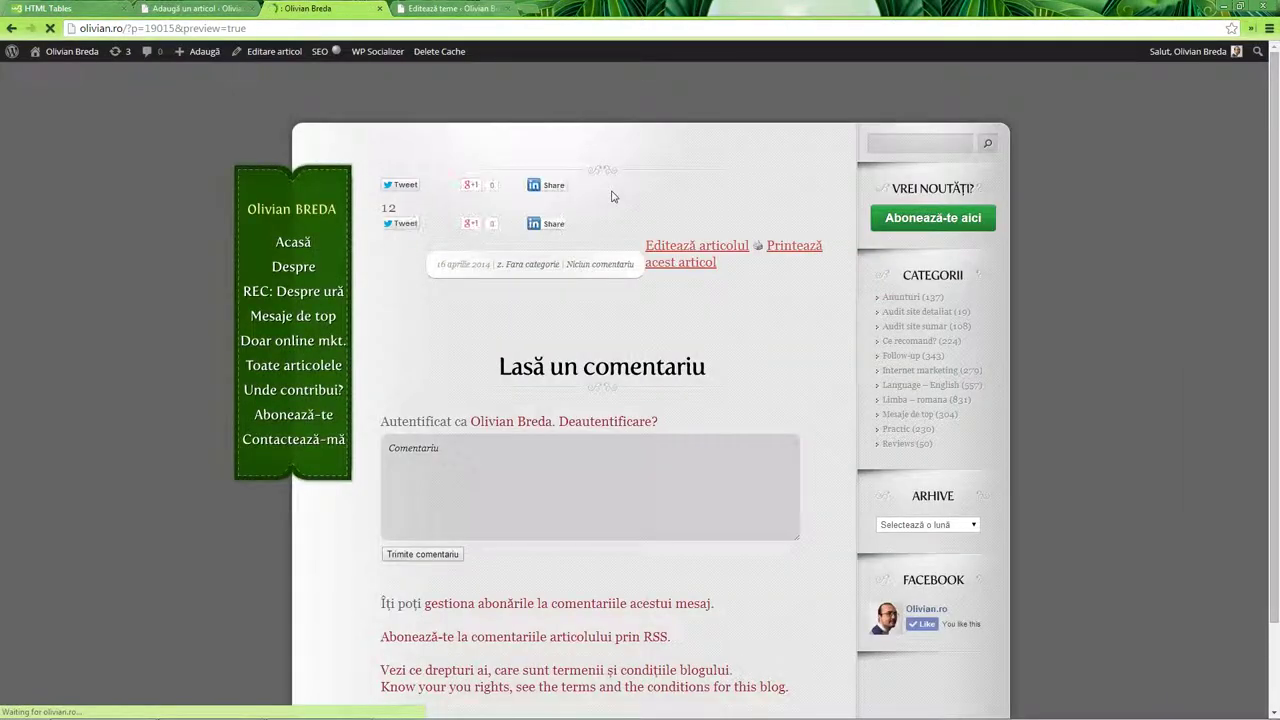
Copy the border and border-collapse declarations from the collapsed borders example on the W3Schools HTML Tables page.
click(450, 8)
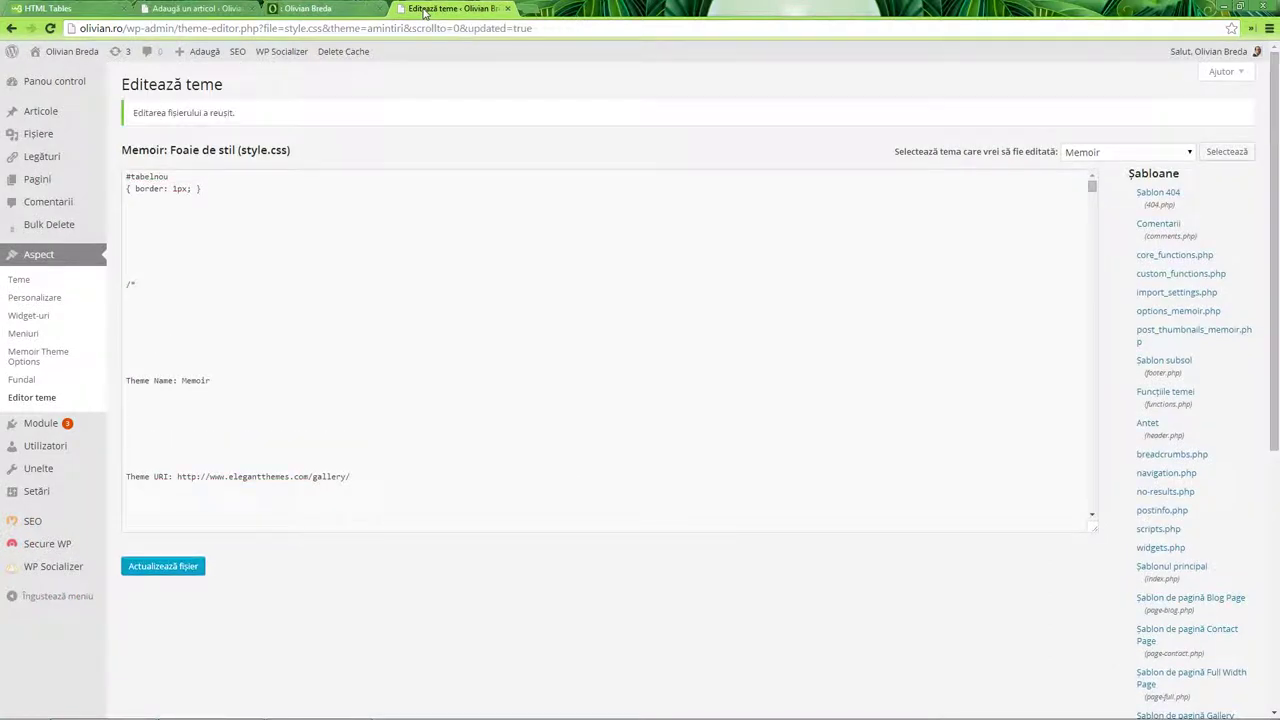
click(195, 8)
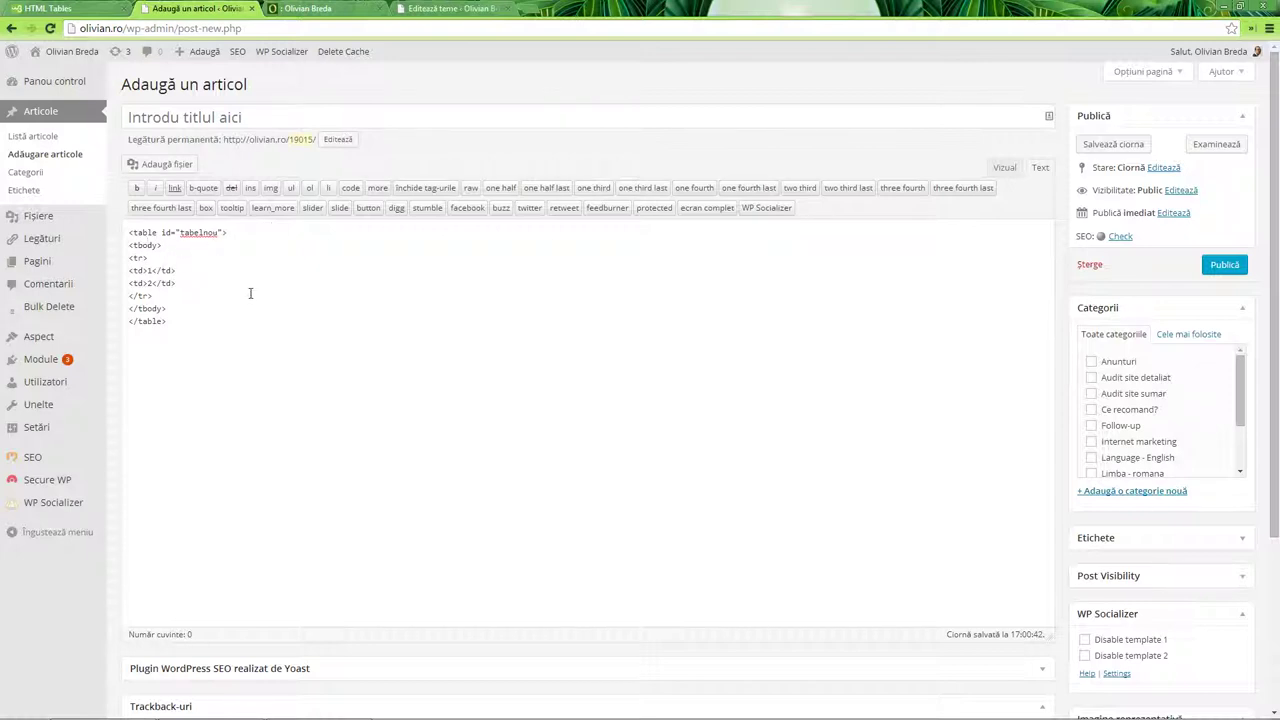
click(110, 9)
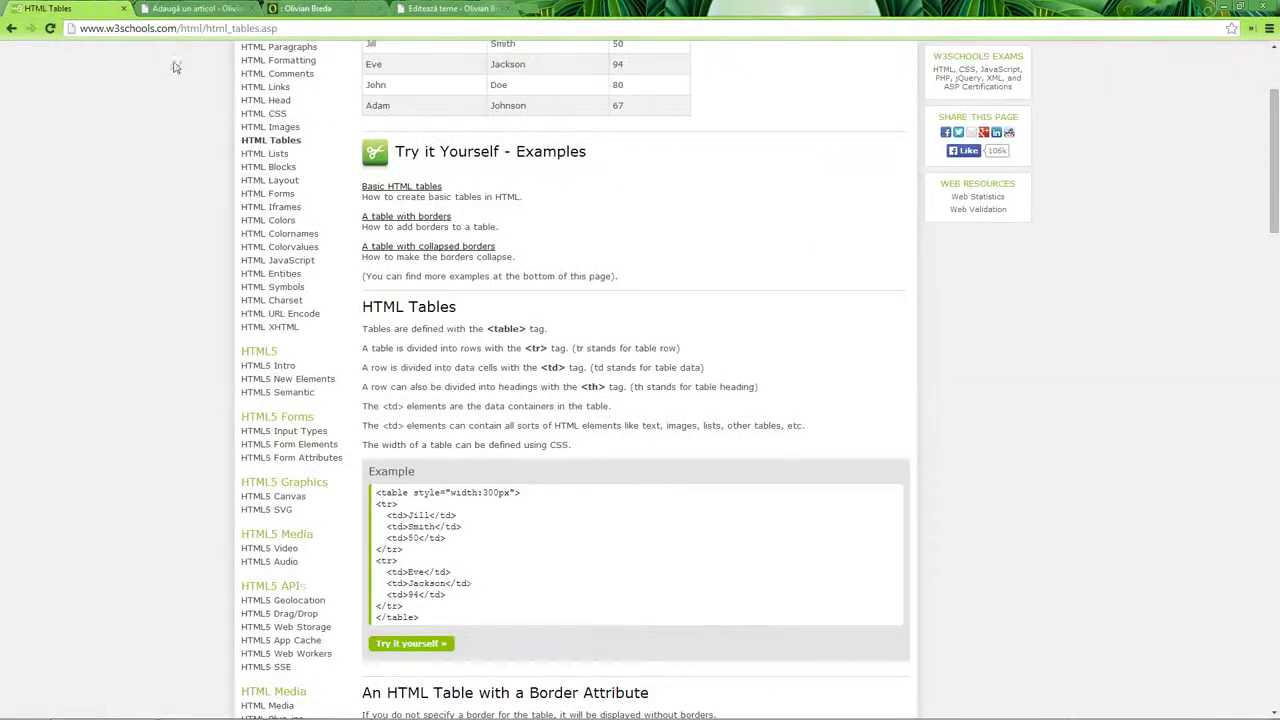
scroll(532, 293, down, 3)
scroll(532, 293, down, 7)
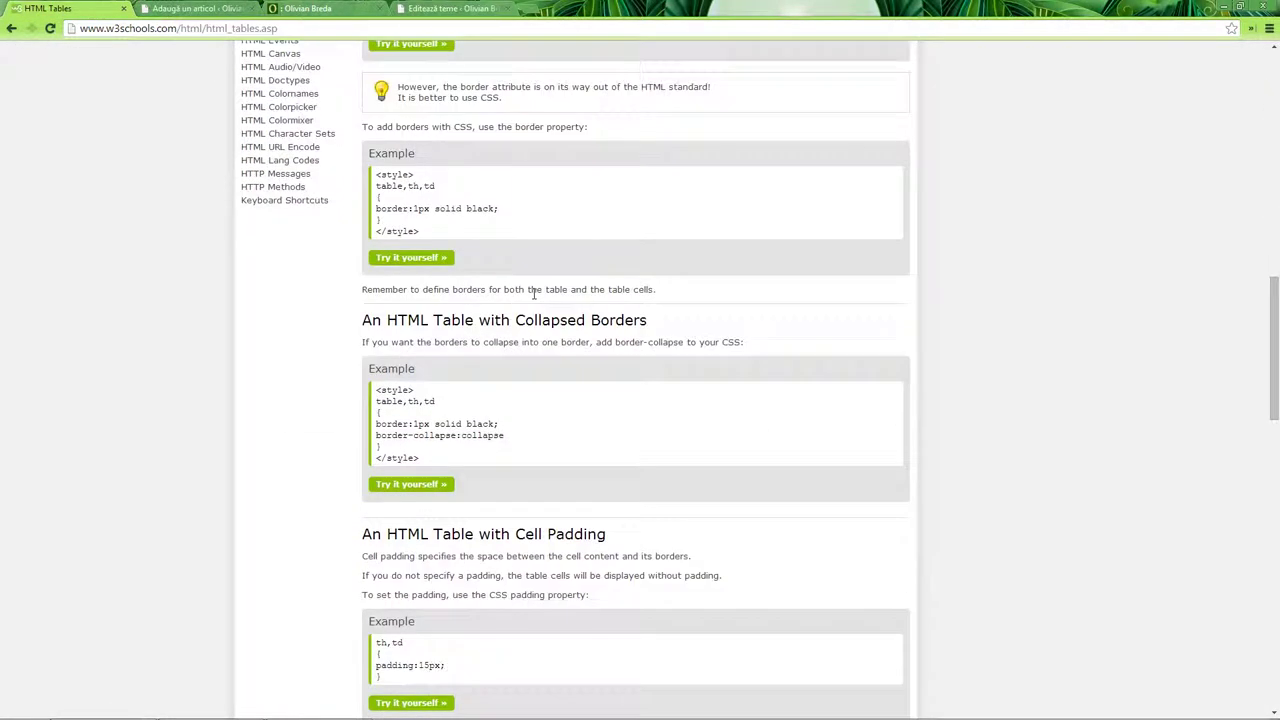
drag(375, 424, 505, 437)
key(ctrl+c)
Replace the #tabelnou border declaration in style.css with "border:1px solid black; border-collapse:collapse".
click(450, 8)
click(256, 191)
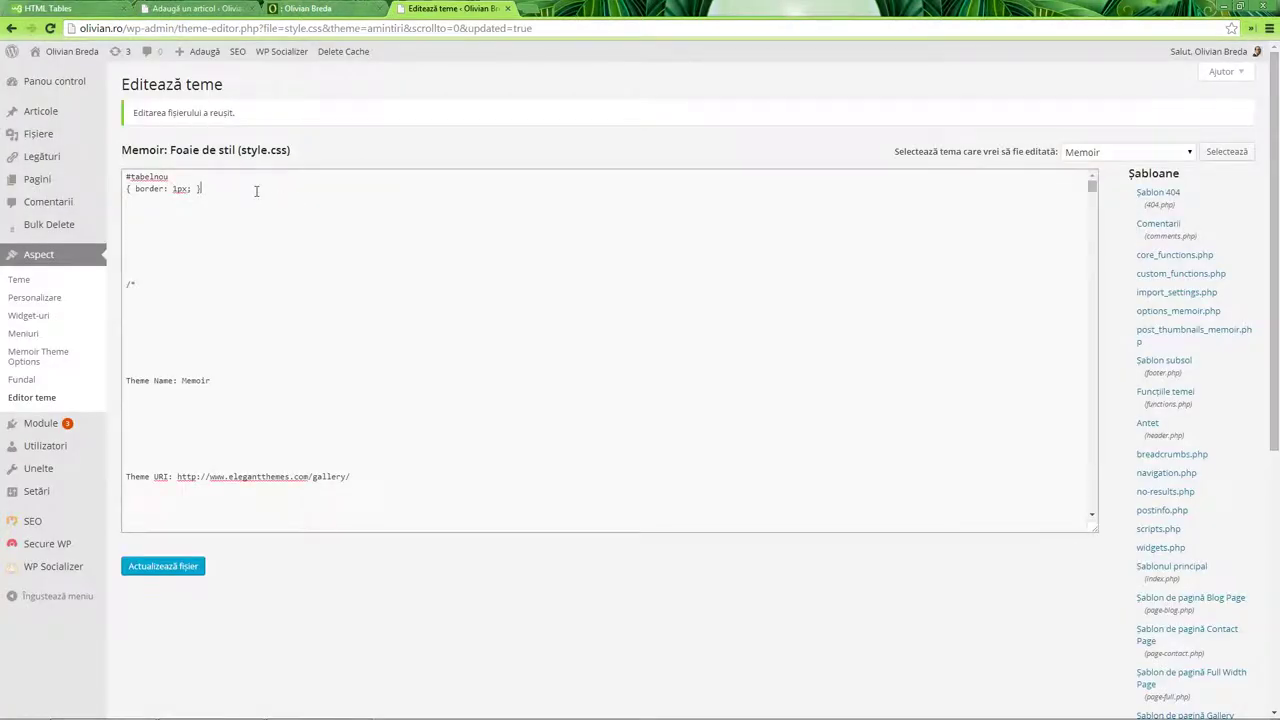
key(ctrl+shift+Left)
key(ctrl+shift+Left)
key(ctrl+v)
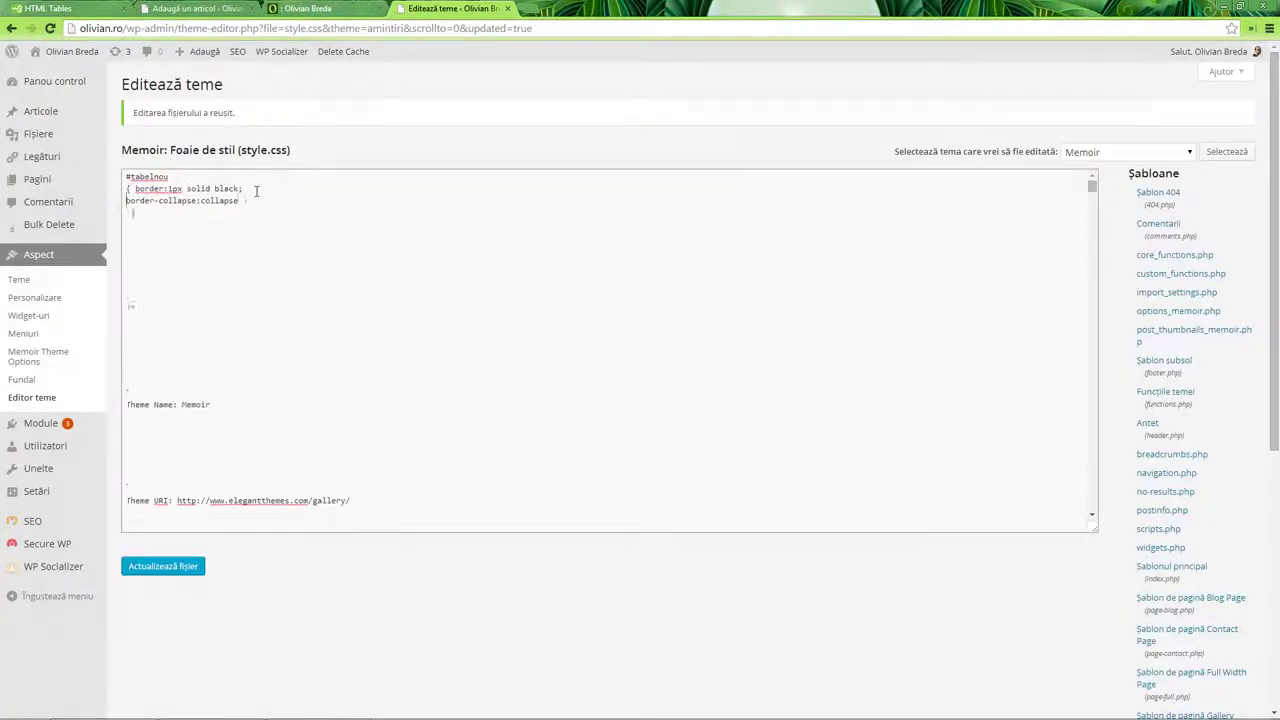
Append "!important" to both the border and border-collapse declarations of the #tabelnou rule.
text(!important)
key(ctrl+Left)
key(shift+Right)
key(shift+Right)
key(shift+Right)
key(shift+Right)
key(shift+Right)
key(shift+Right)
key(shift+Right)
key(shift+Right)
key(shift+Right)
key(Down)
text(!)
key(ctrl+v)
Save style.css and reload the article preview to check the table's border.
click(163, 566)
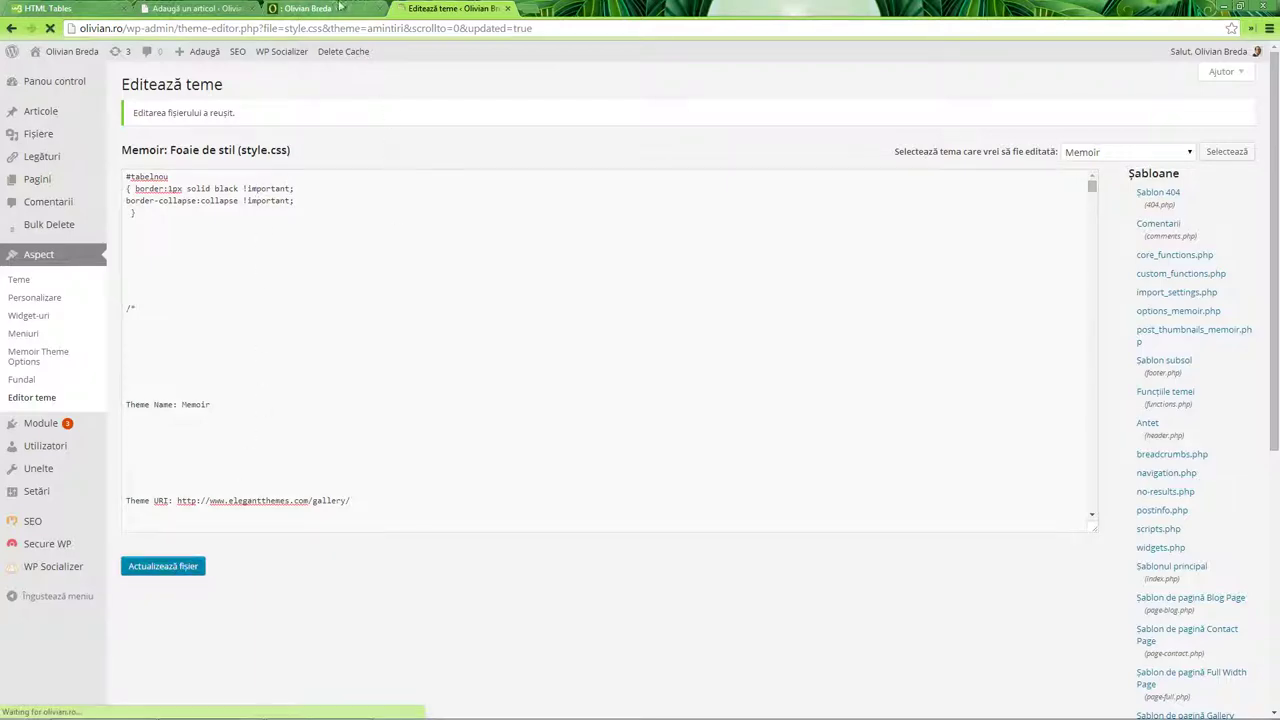
click(330, 8)
key(F5)
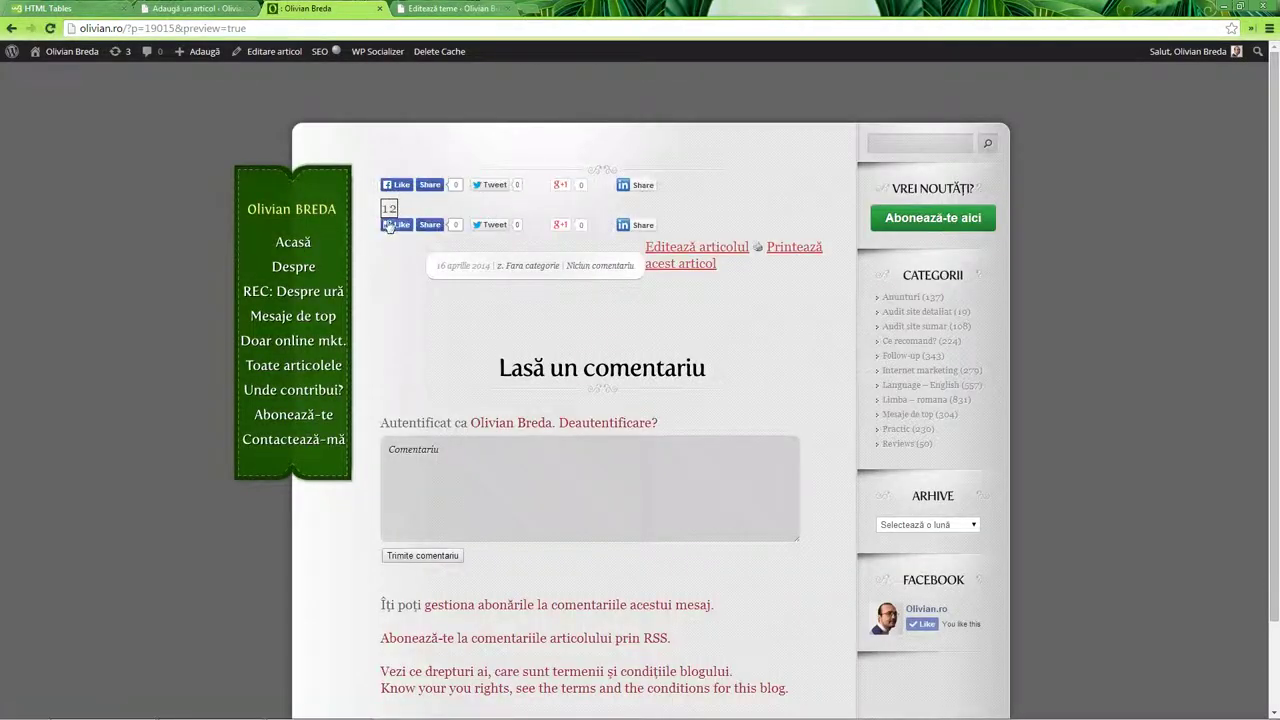
Consult the W3Schools table border examples and extend the rule's selector to "#tabelnou table, tr, td".
click(420, 8)
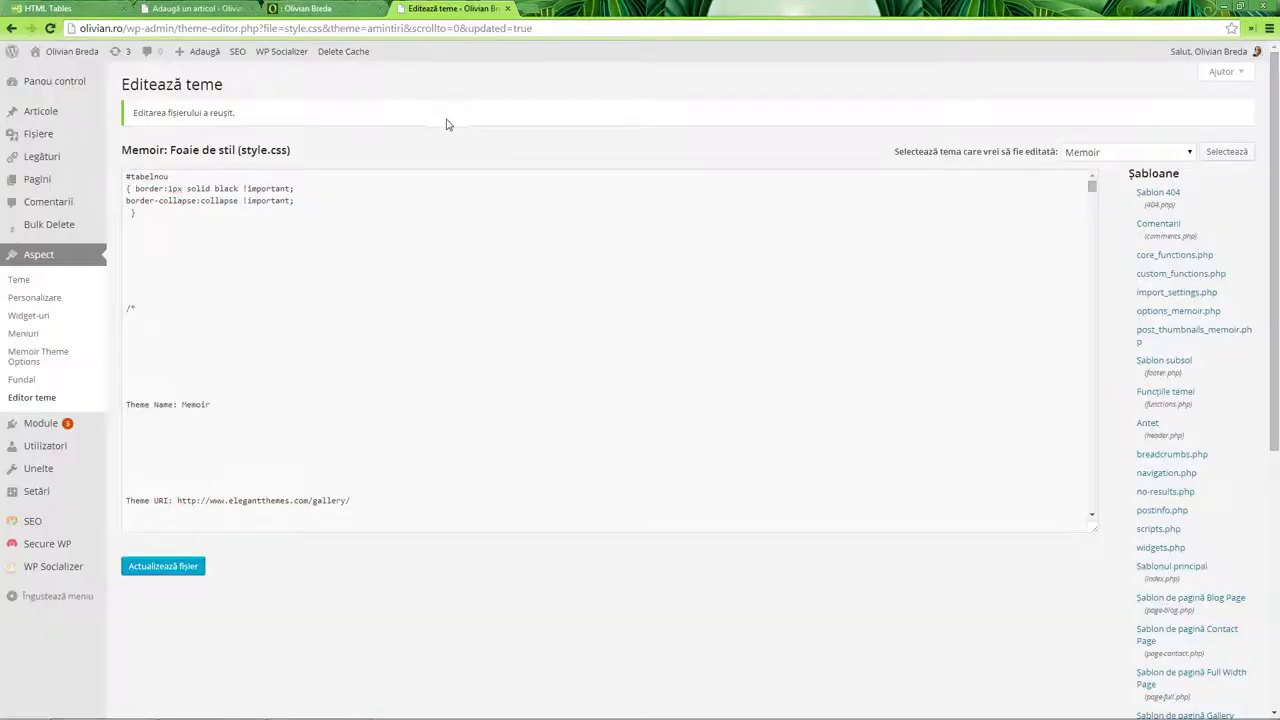
click(58, 8)
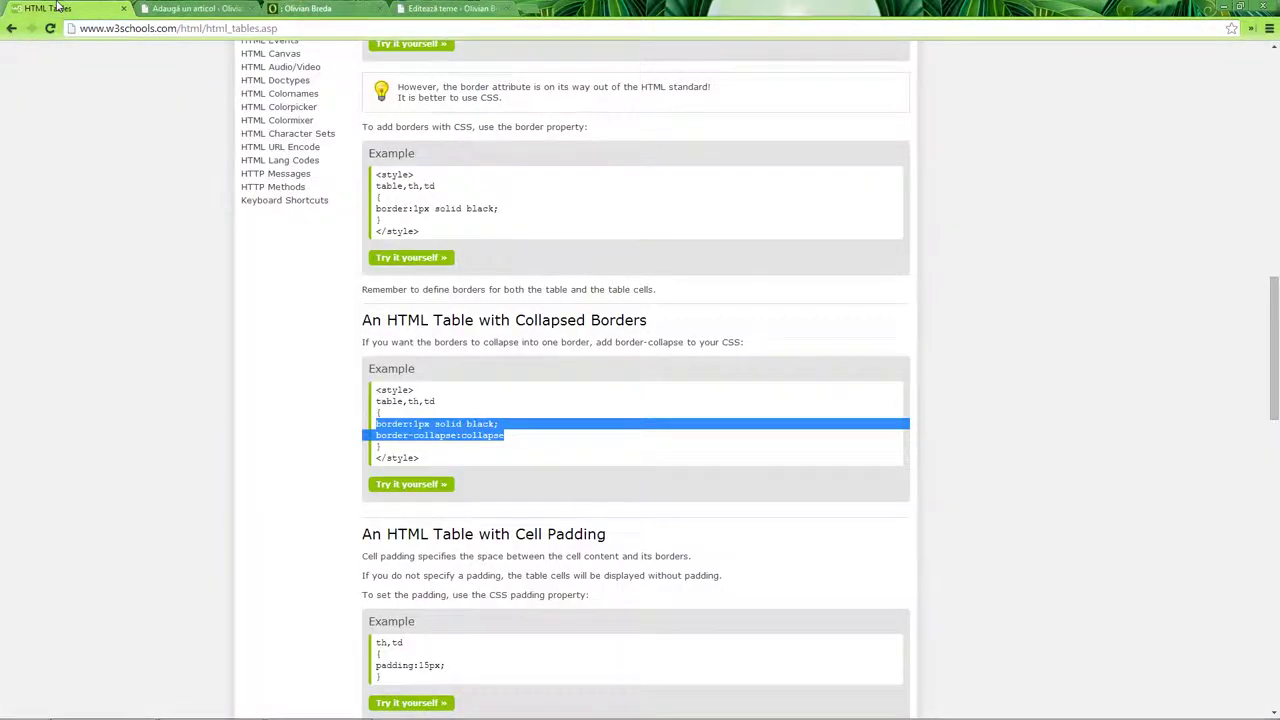
scroll(546, 277, down, 2)
scroll(548, 278, down, 3)
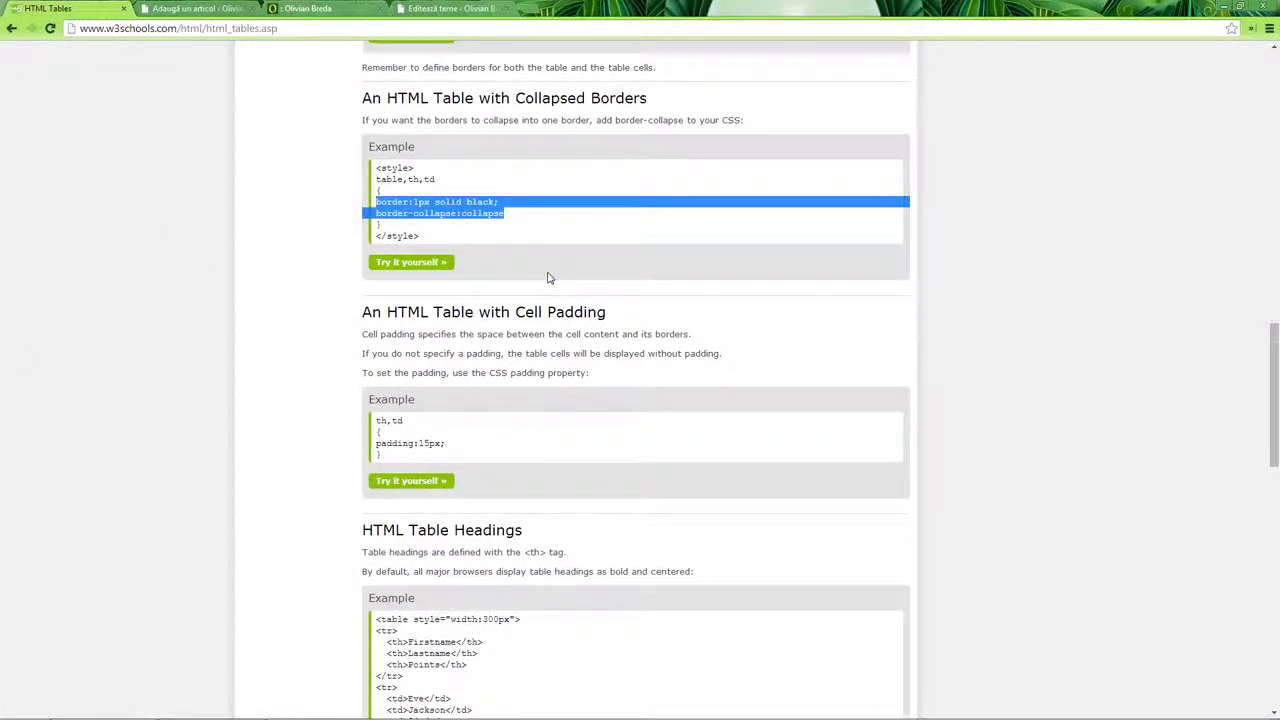
click(450, 8)
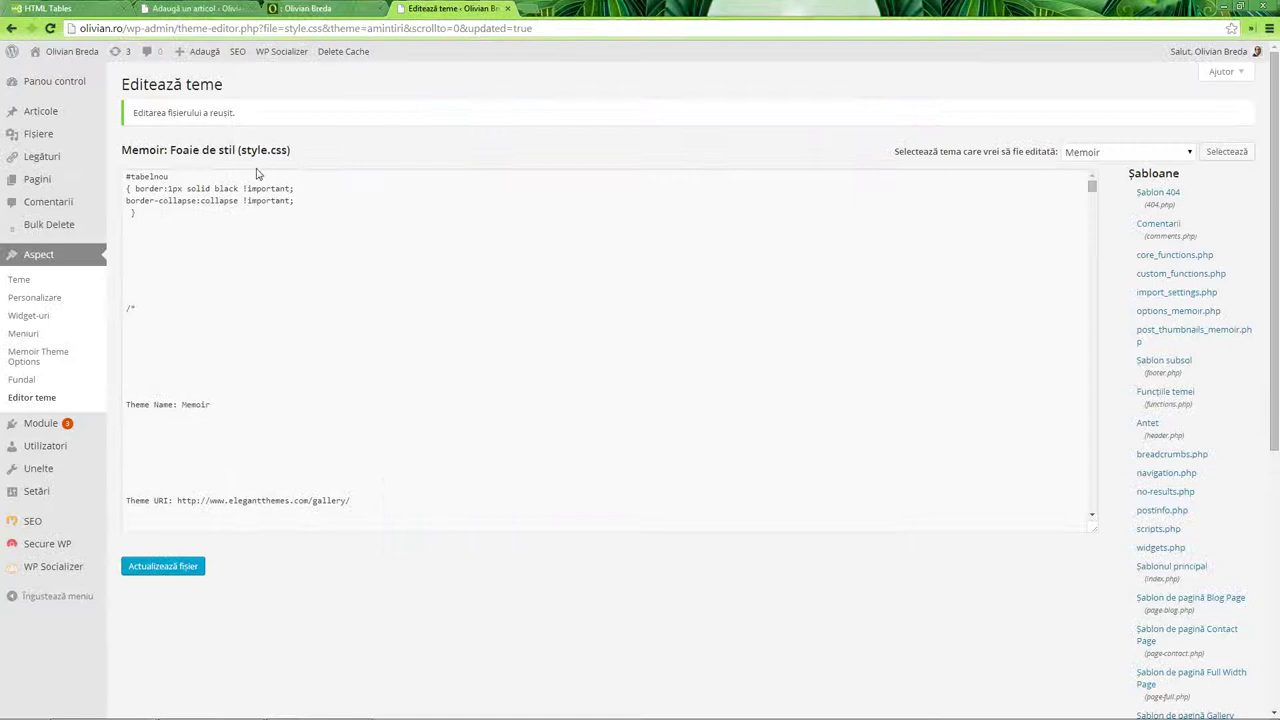
click(178, 178)
text(table;)
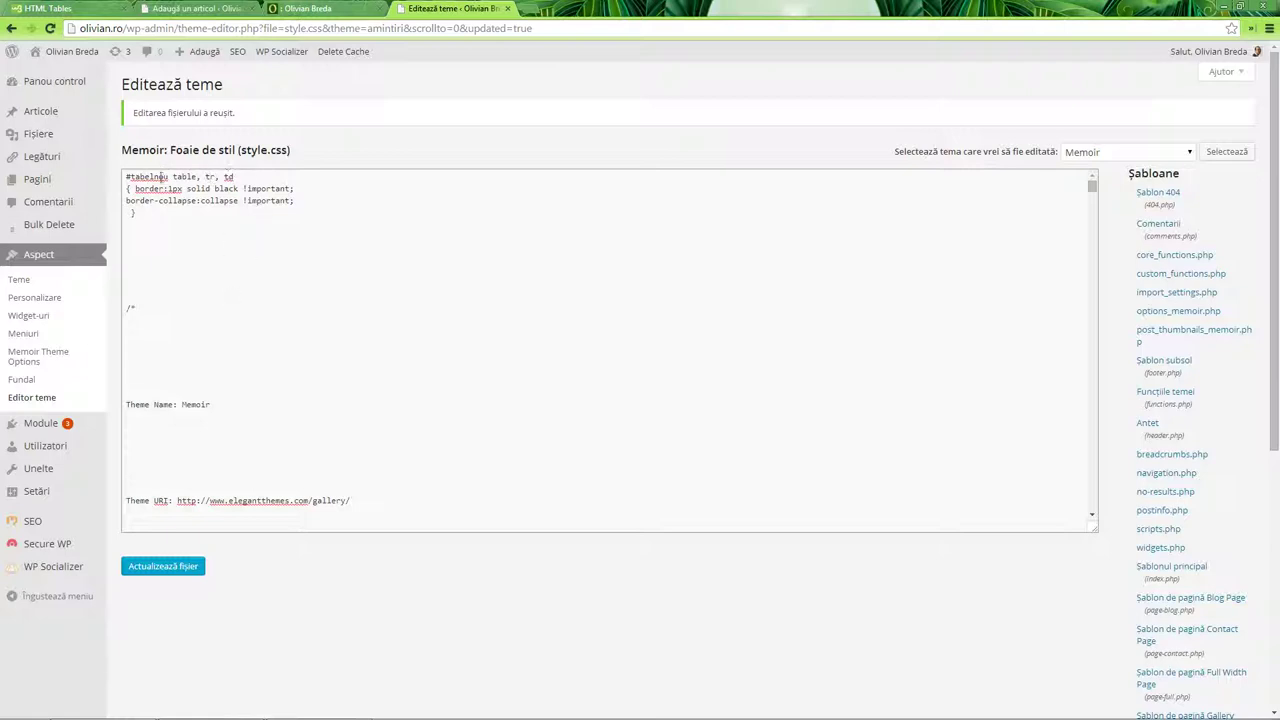
Save the extended style rule and check the cell borders in the article preview.
click(196, 566)
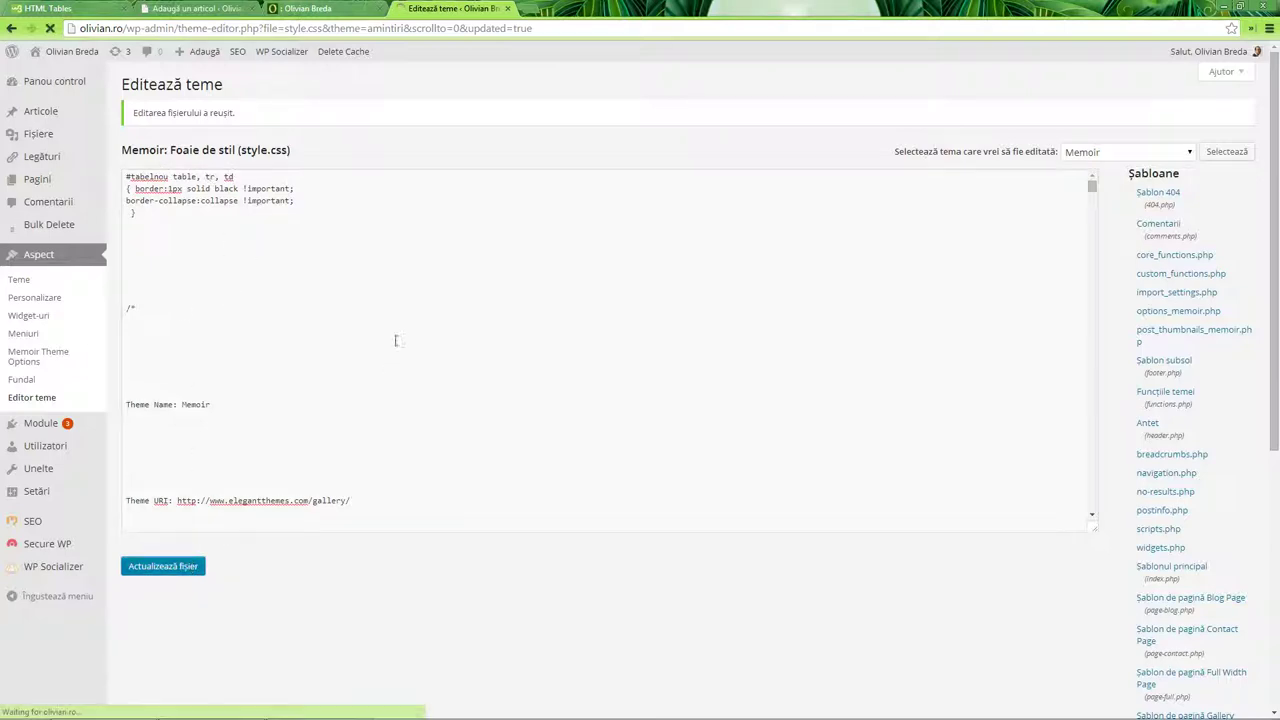
click(370, 8)
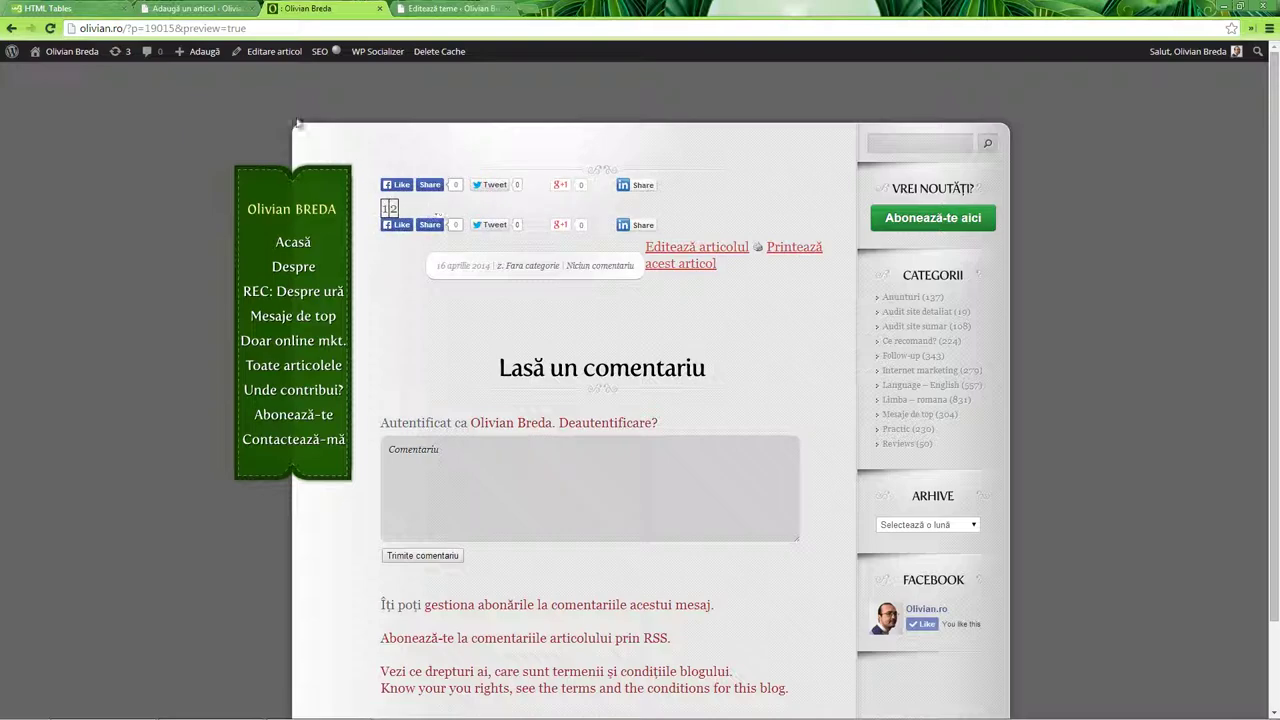
Review the stylesheet's border rule, the previewed table, and the id, row and cell tags in the article's table code.
click(80, 12)
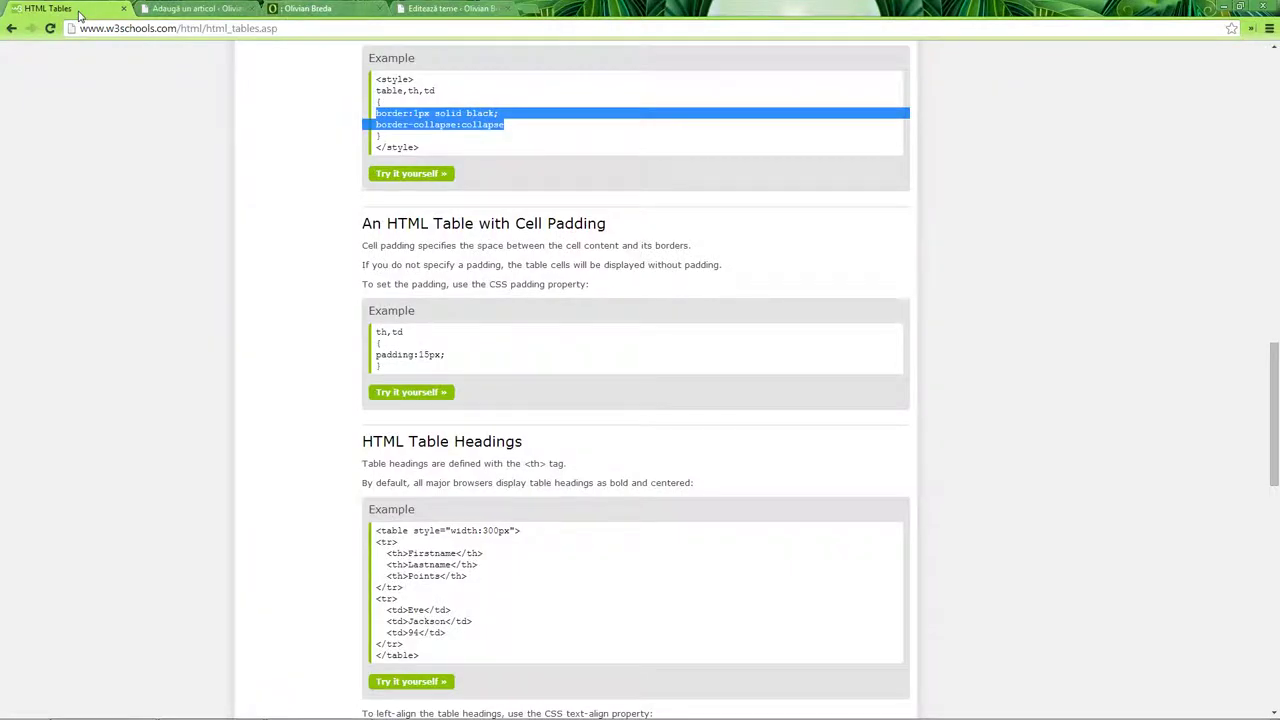
scroll(263, 194, up, 2)
click(440, 8)
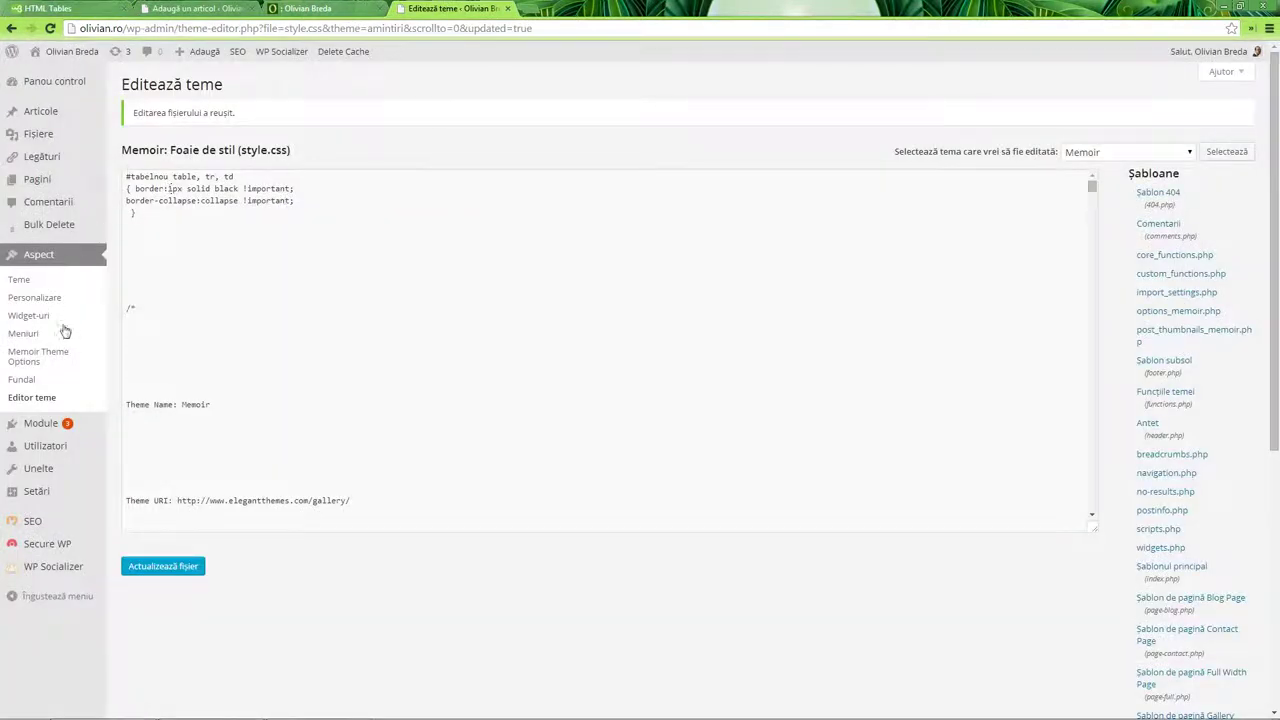
drag(207, 219, 135, 213)
click(322, 8)
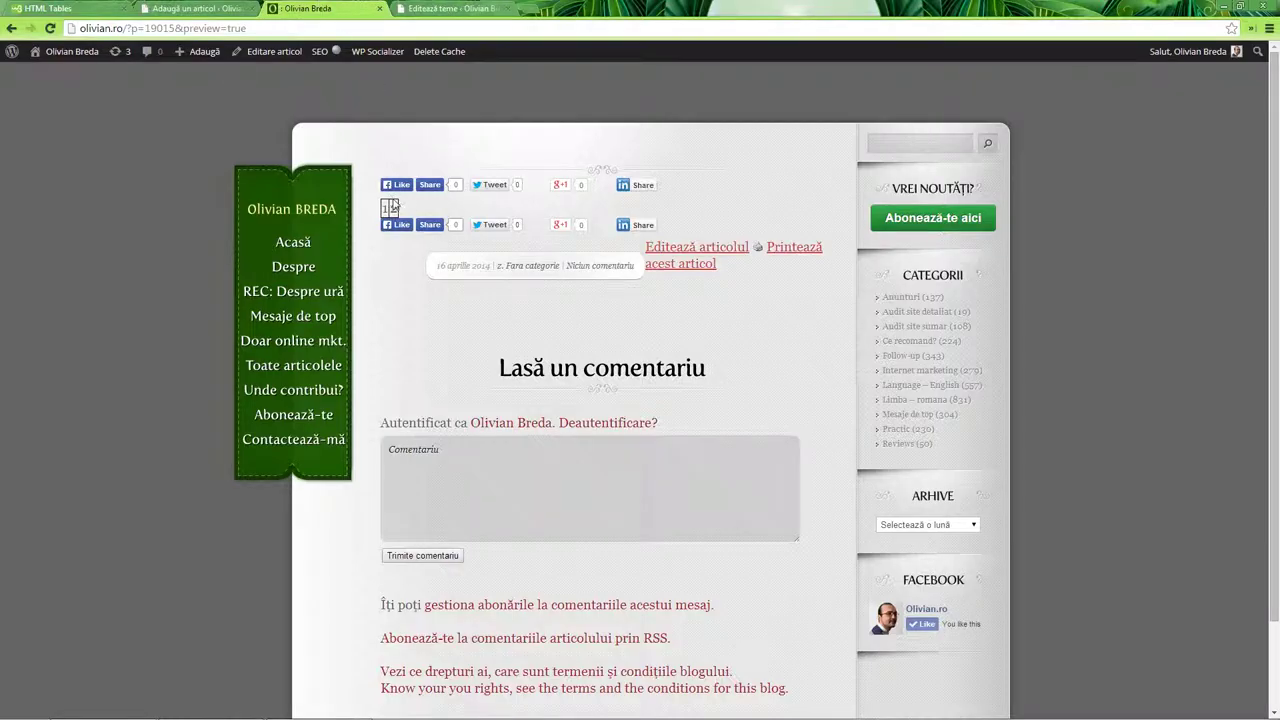
click(195, 8)
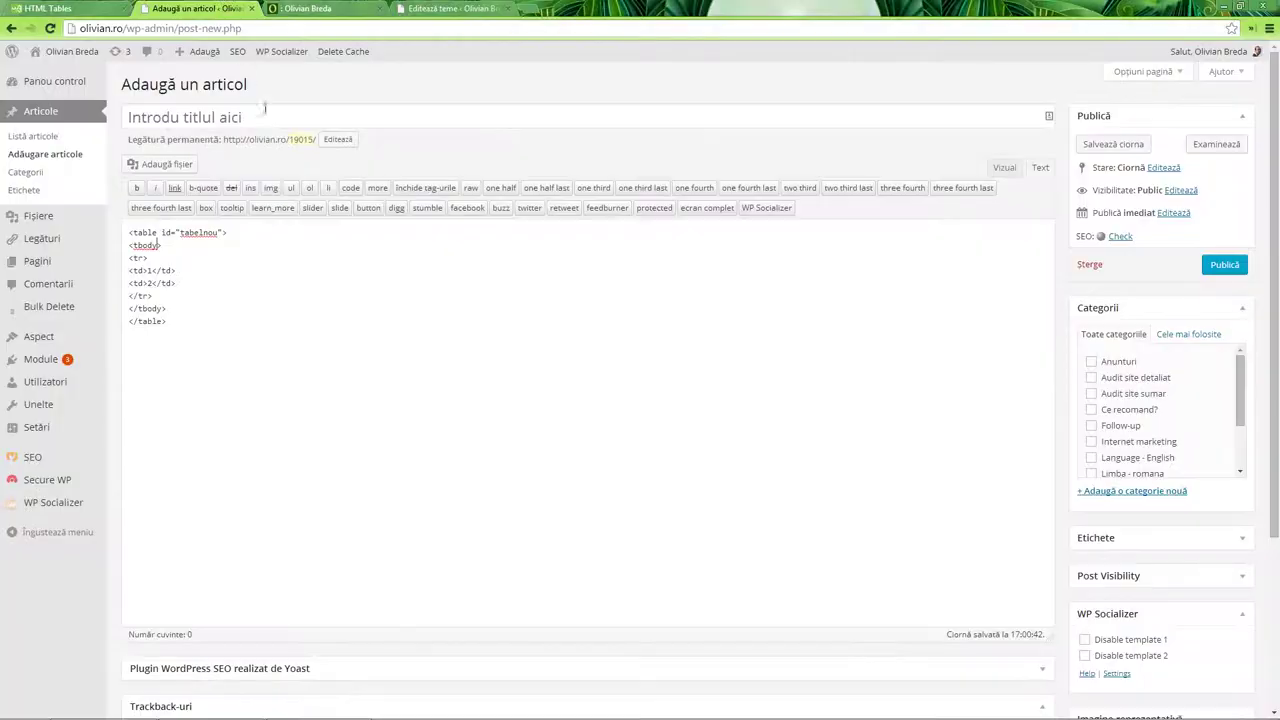
drag(161, 232, 230, 232)
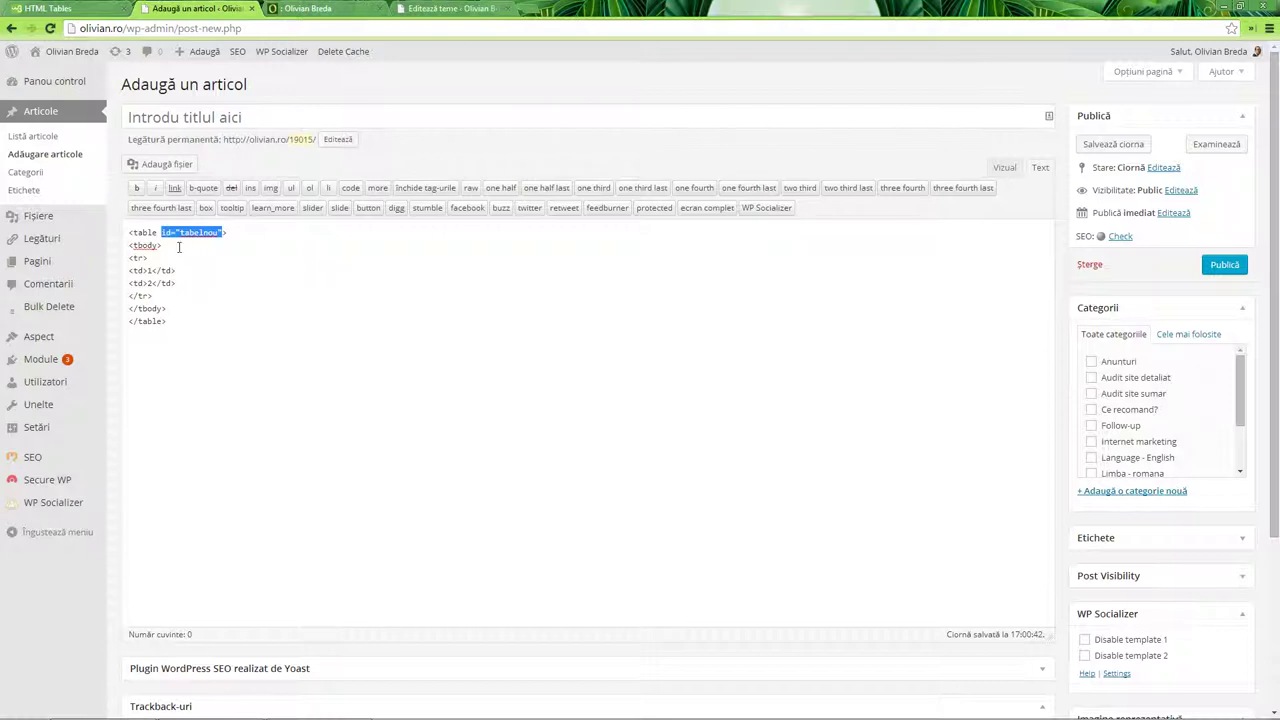
drag(148, 258, 130, 258)
drag(152, 296, 116, 264)
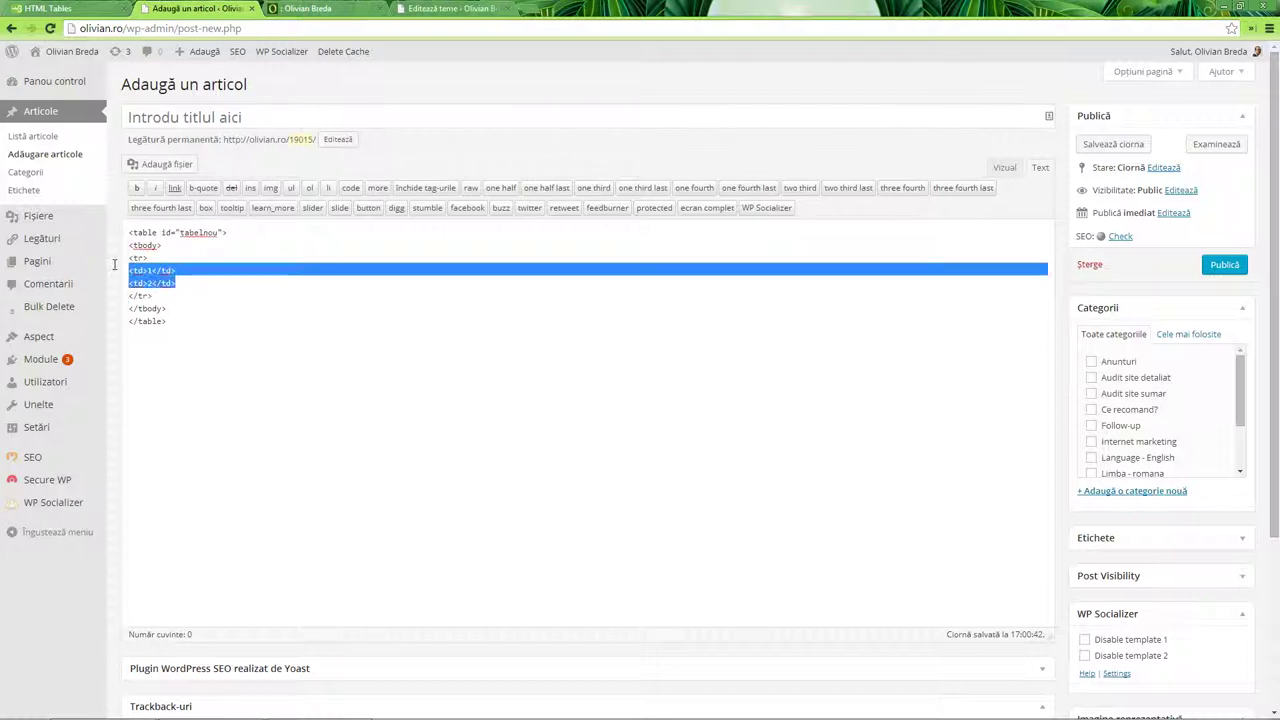
click(116, 264)
Copy the heading row with Firstname, Lastname and Points from the W3Schools HTML Table Headings example.
click(68, 7)
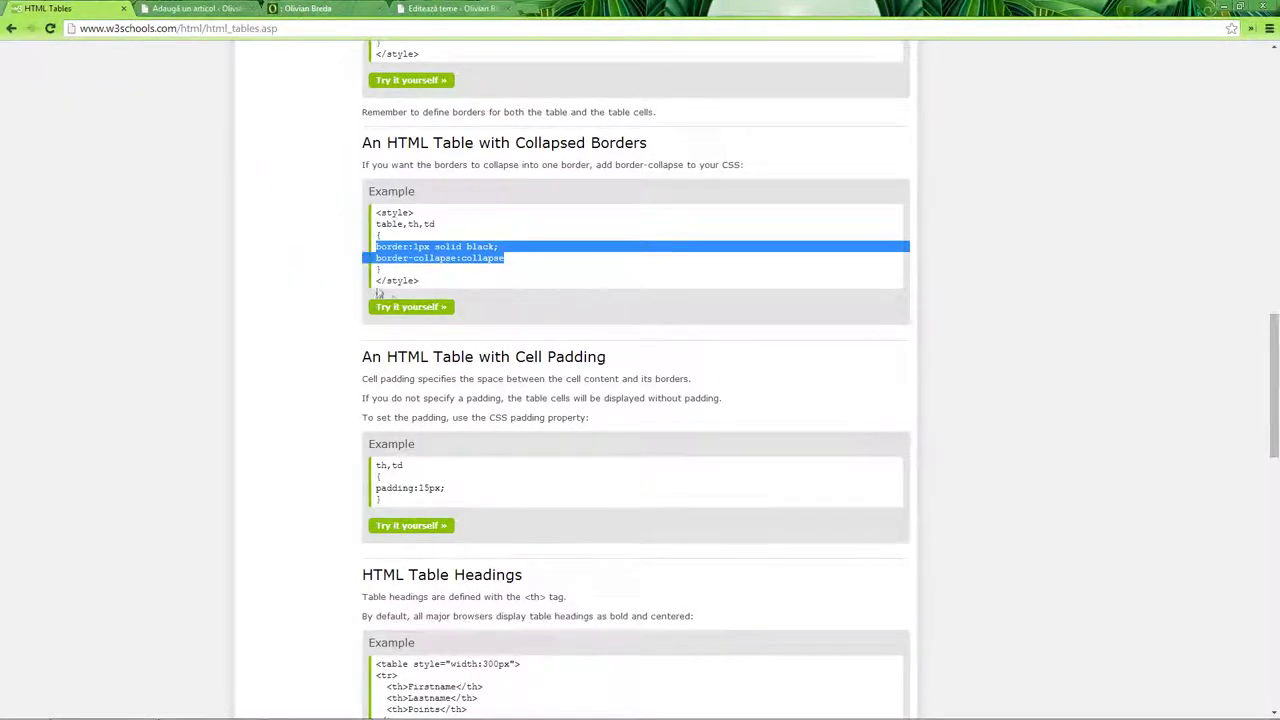
scroll(558, 277, up, 4)
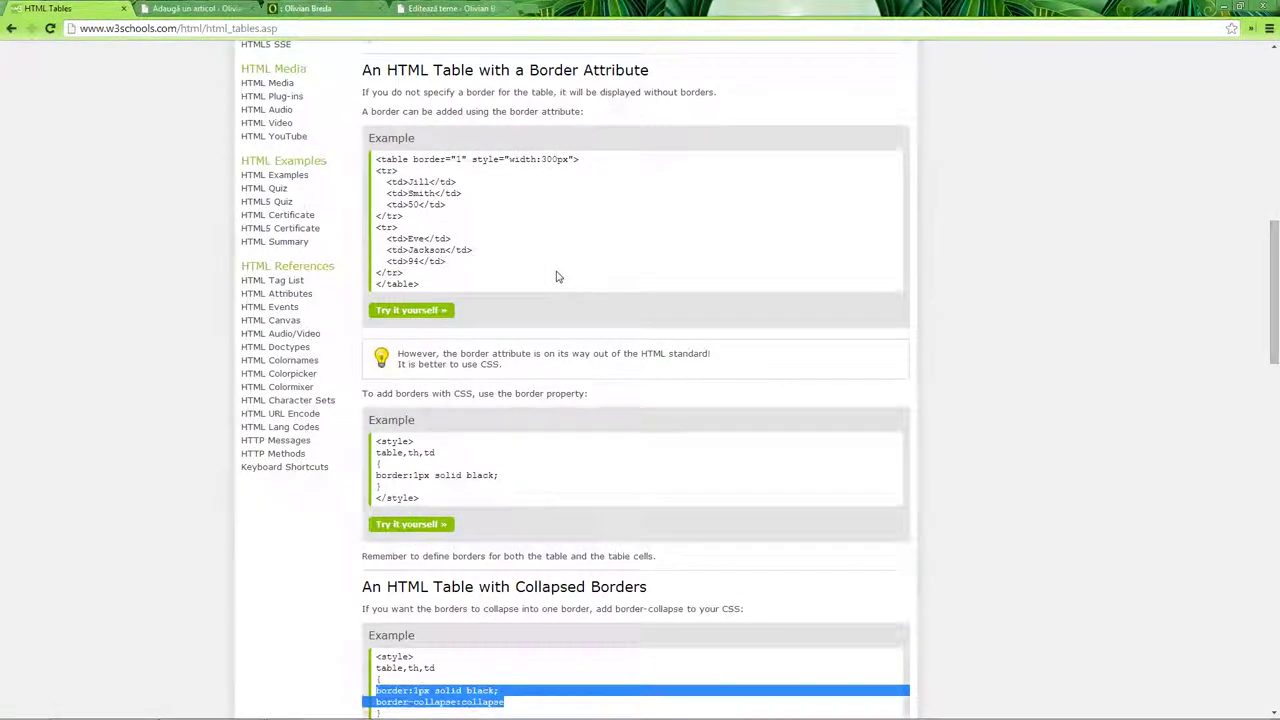
scroll(558, 277, down, 4)
scroll(510, 422, down, 1)
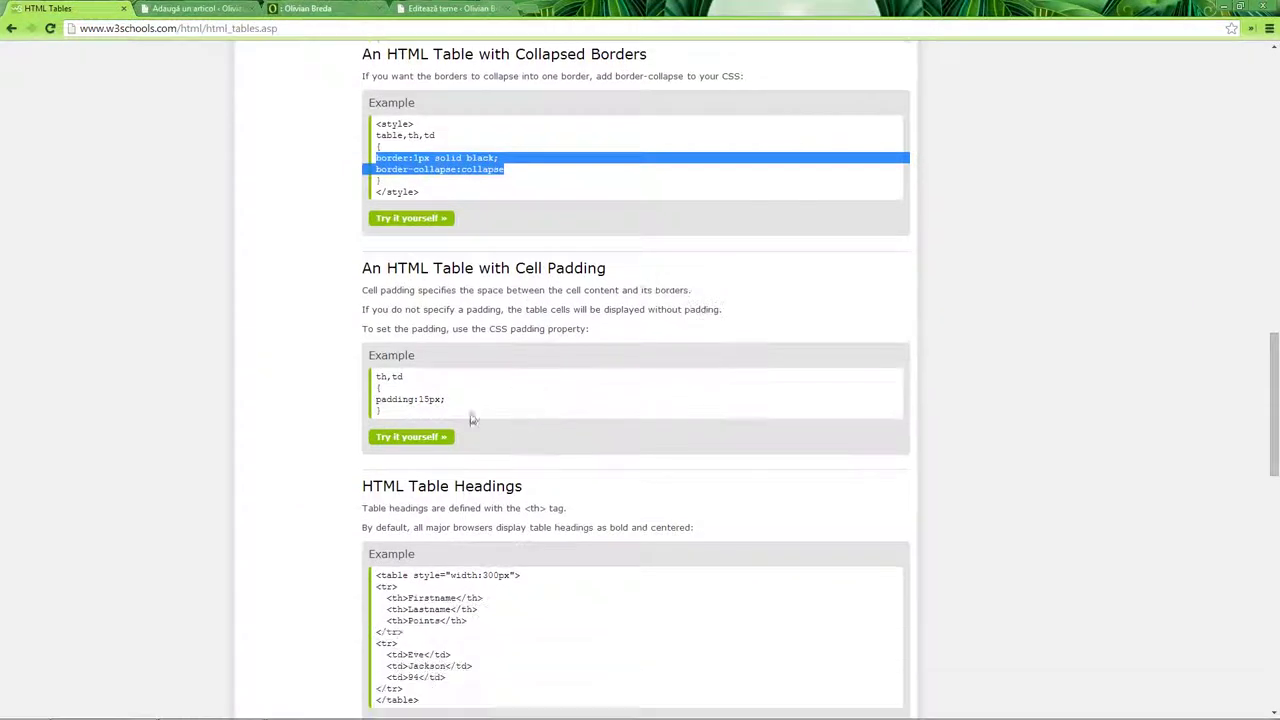
scroll(455, 392, down, 1)
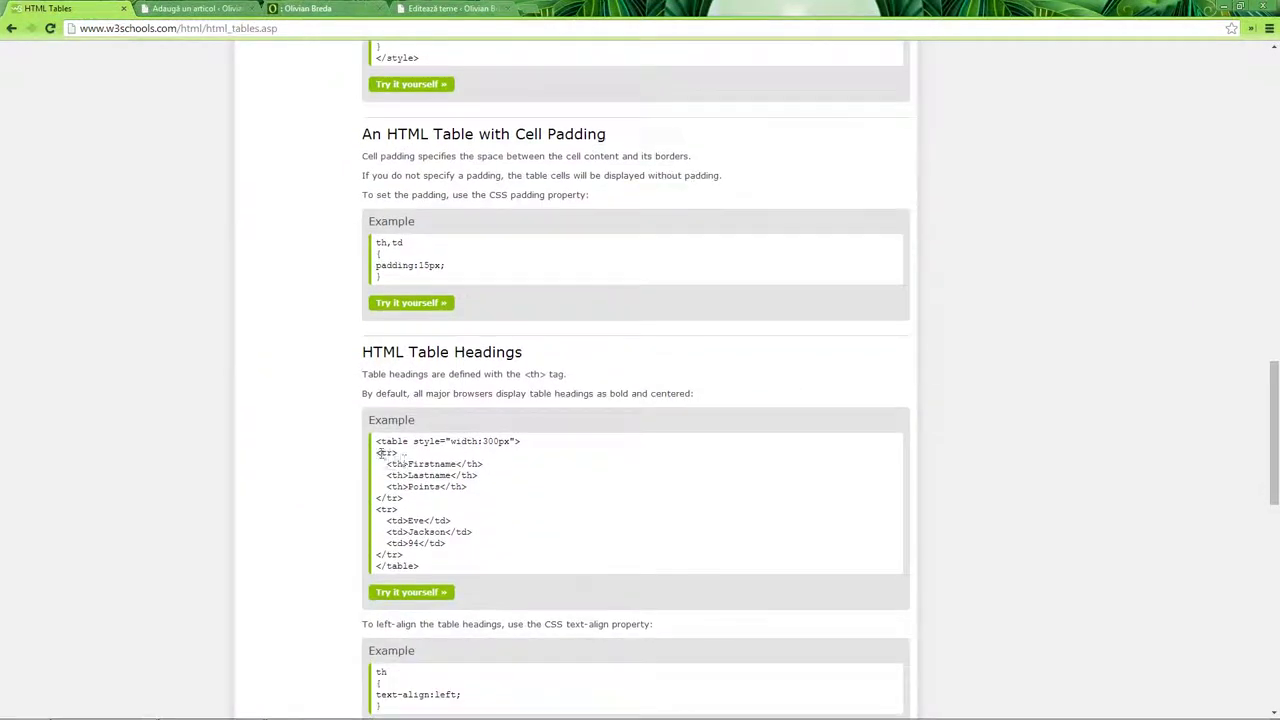
drag(375, 454, 429, 500)
key(ctrl+c)
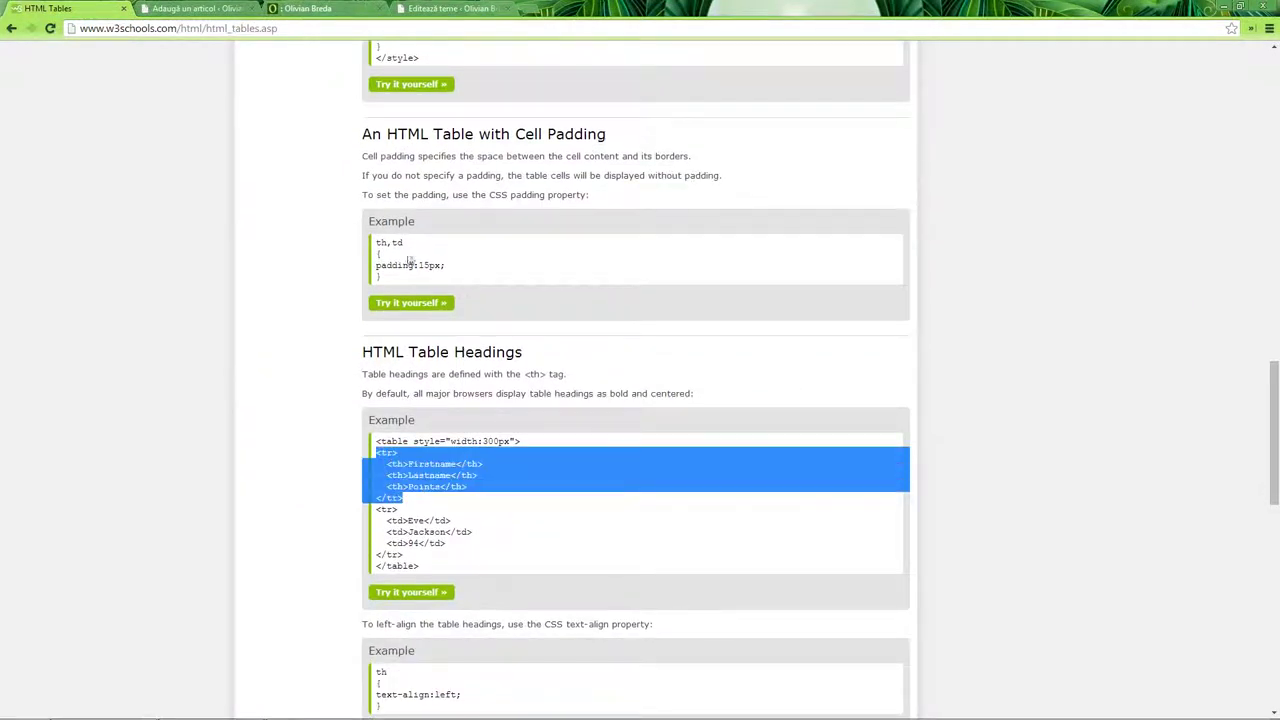
Paste the copied heading row into the article's table code directly after the opening <tbody> tag.
click(197, 8)
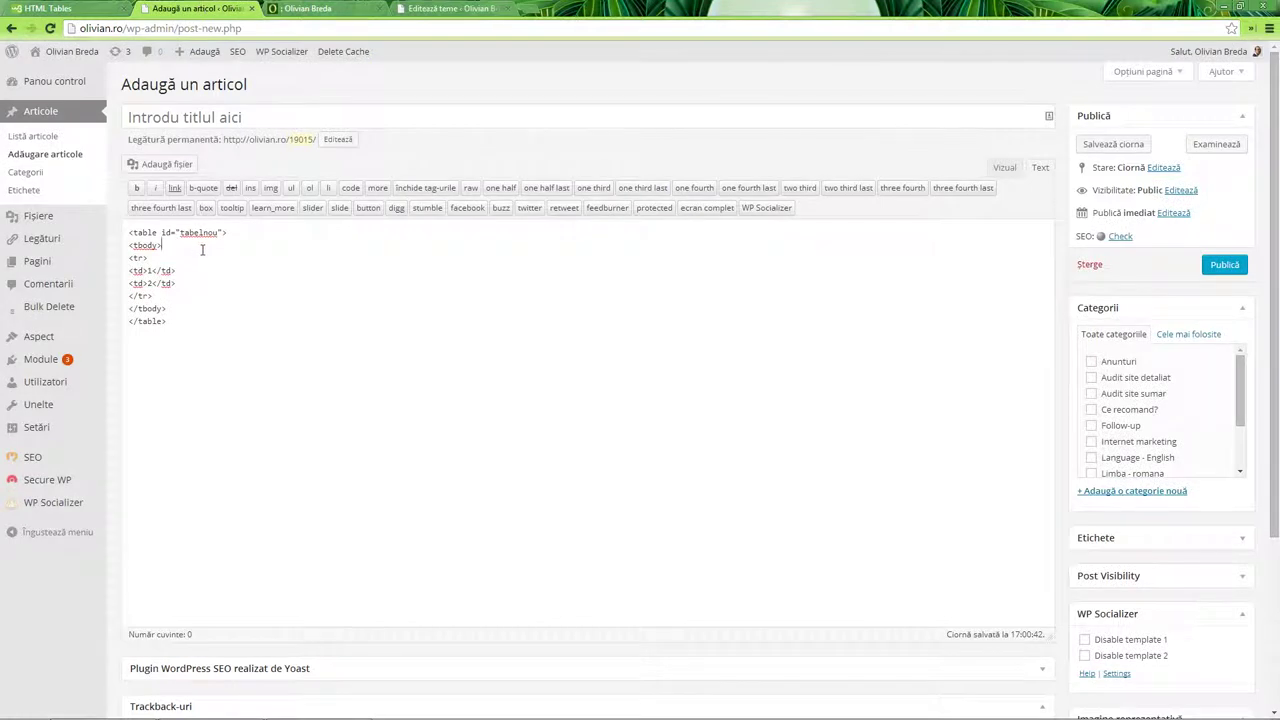
key(Return)
key(ctrl+v)
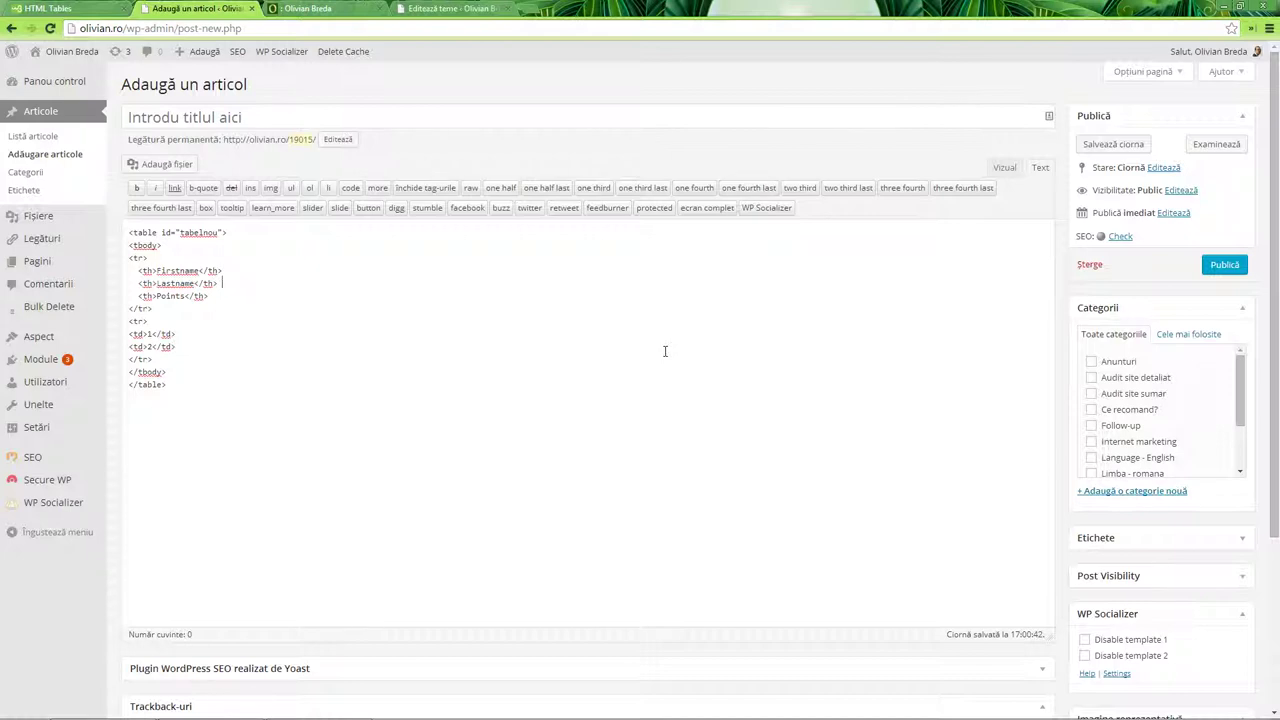
Delete the Points heading from the pasted row and preview the article with the updated table.
key(shift+Down)
key(BackSpace)
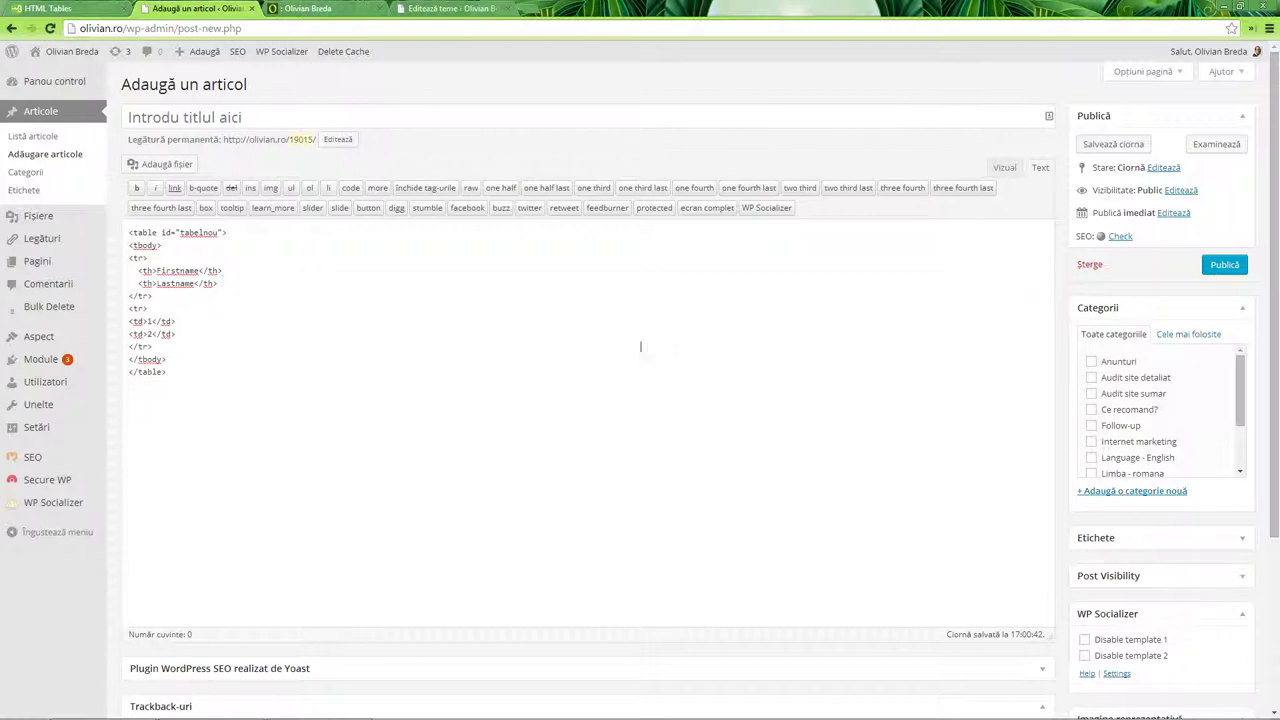
click(1121, 146)
click(1216, 144)
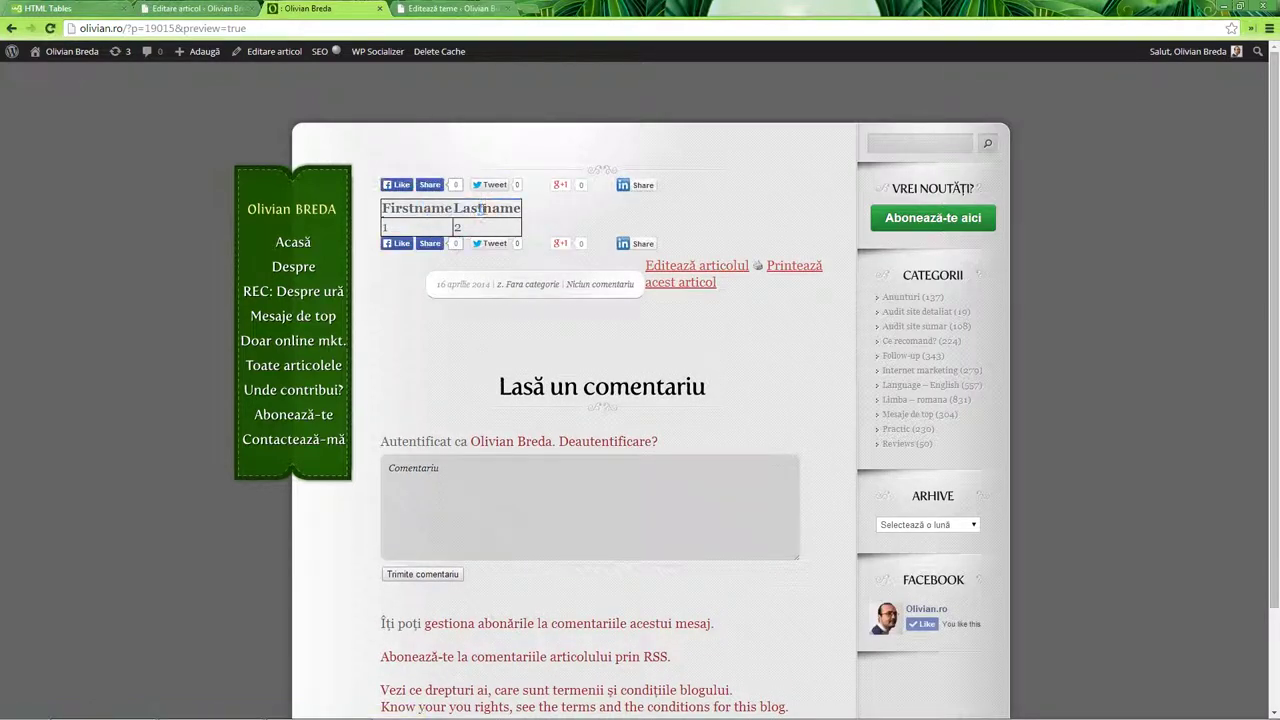
Add "th" to the #tabelnou border selector in style.css, save the file, and check the heading borders in the preview.
click(455, 8)
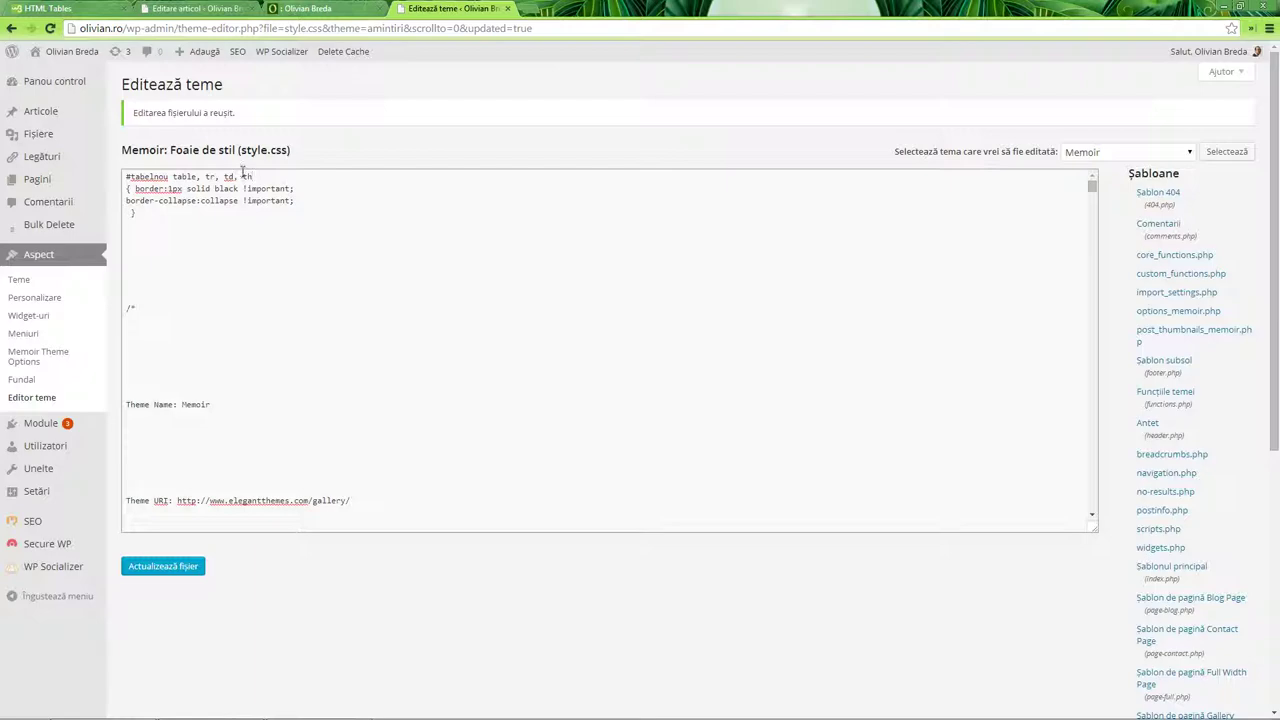
click(163, 566)
click(308, 8)
key(F5)
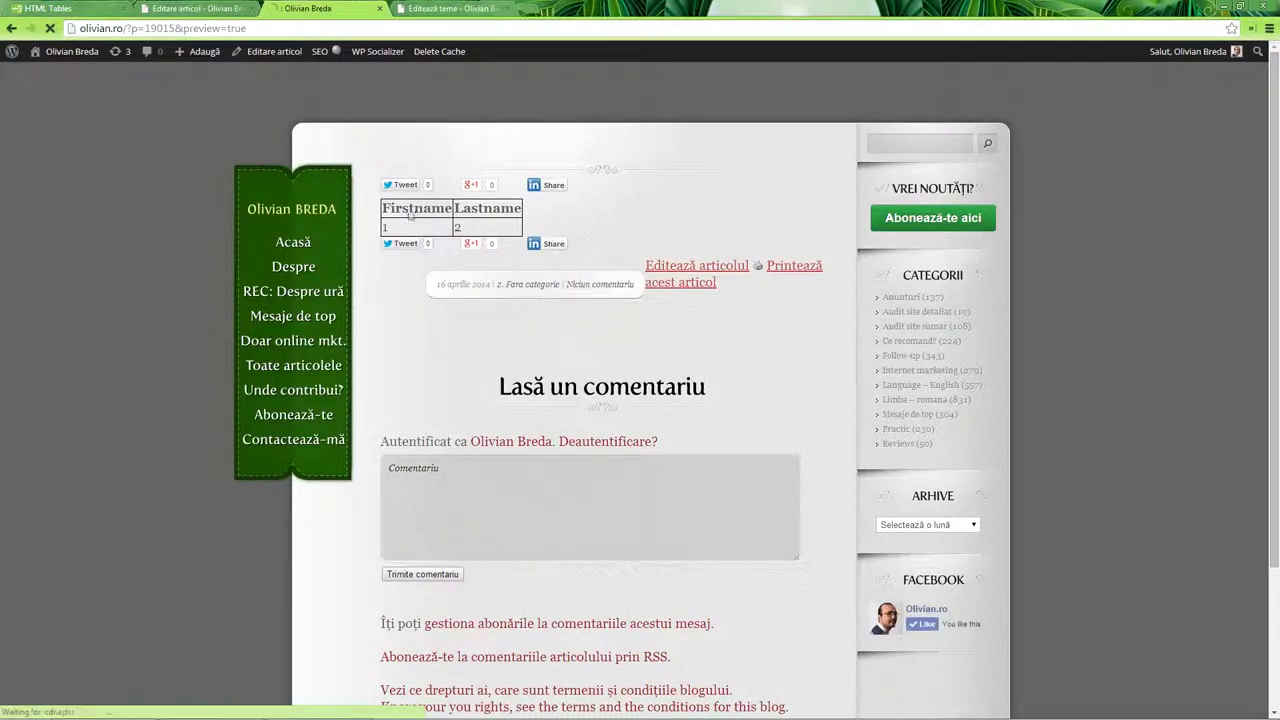
drag(383, 208, 524, 212)
Add a second rule "#tabelnou { font-size: 15px; }" below the border rule in style.css.
key(ctrl+Tab)
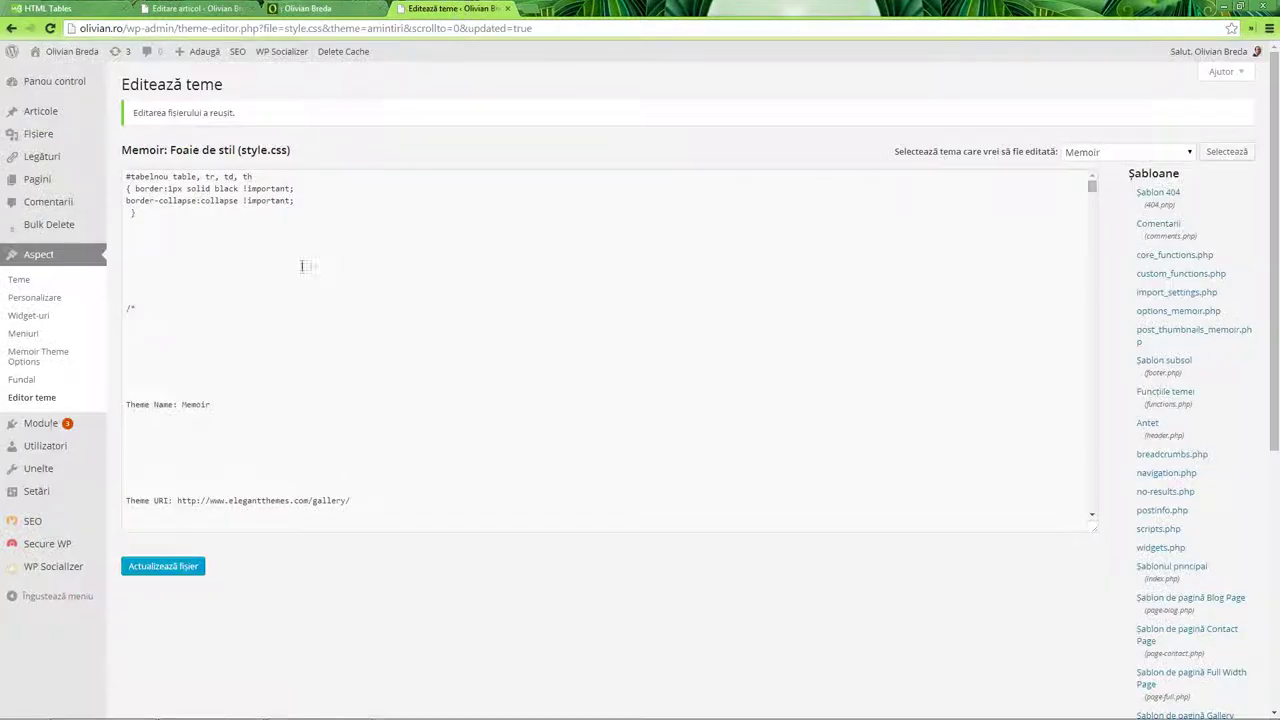
click(280, 218)
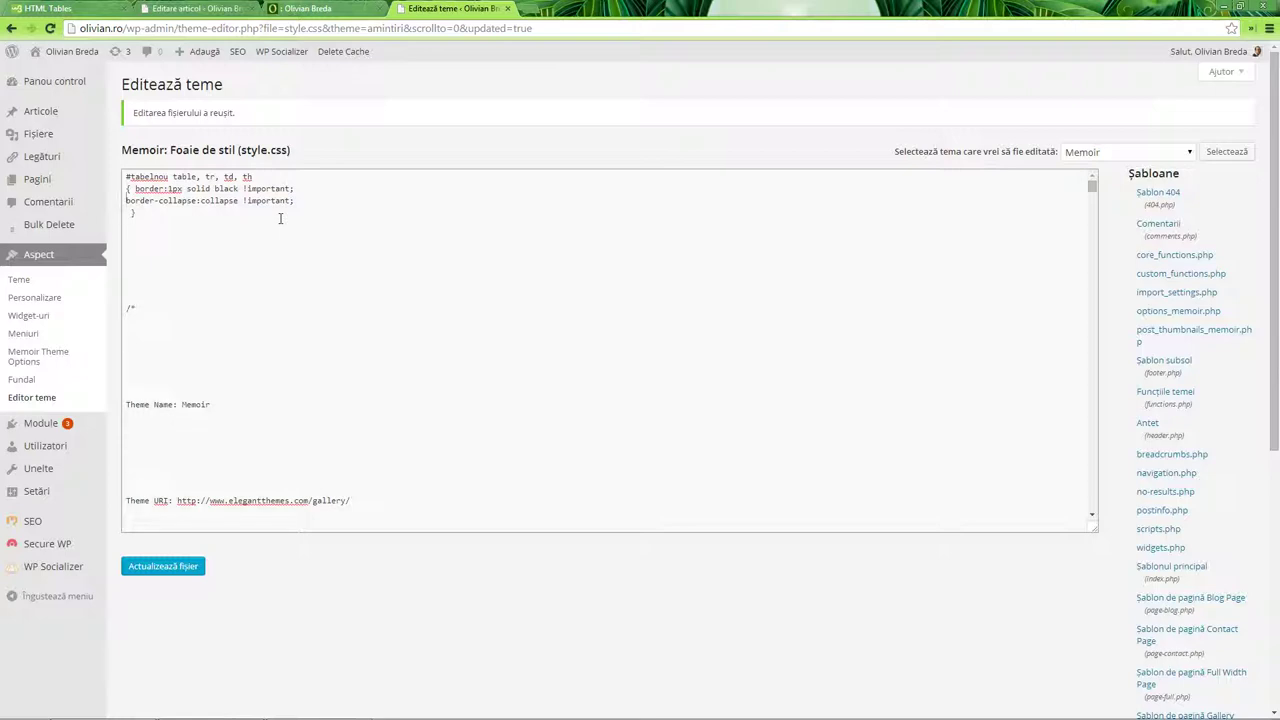
key(Up)
key(ctrl+shift+Right)
key(ctrl+c)
key(Down)
key(Down)
key(Down)
key(End)
key(Return)
key(ctrl+v)
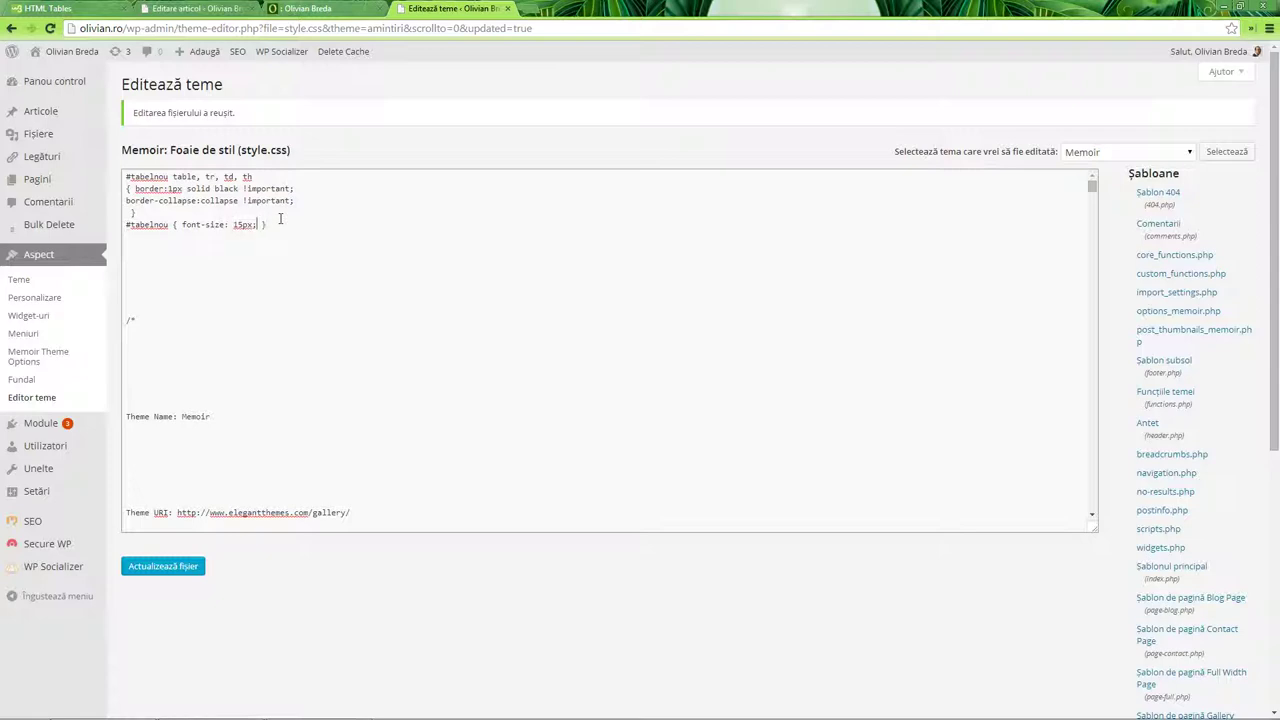
Mark the #tabelnou font-size declaration as !important, save it, and reload the article preview.
key(BackSpace)
text(!important;)
key(ctrl+shift+Tab)
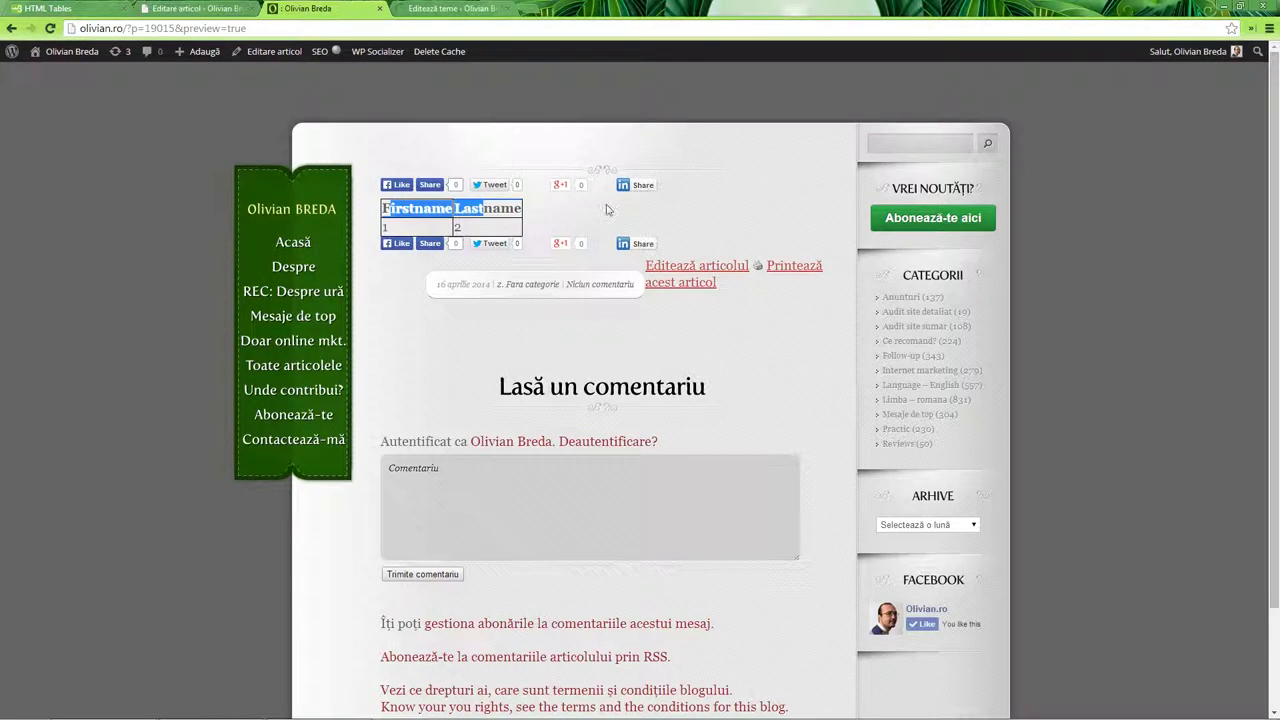
key(F5)
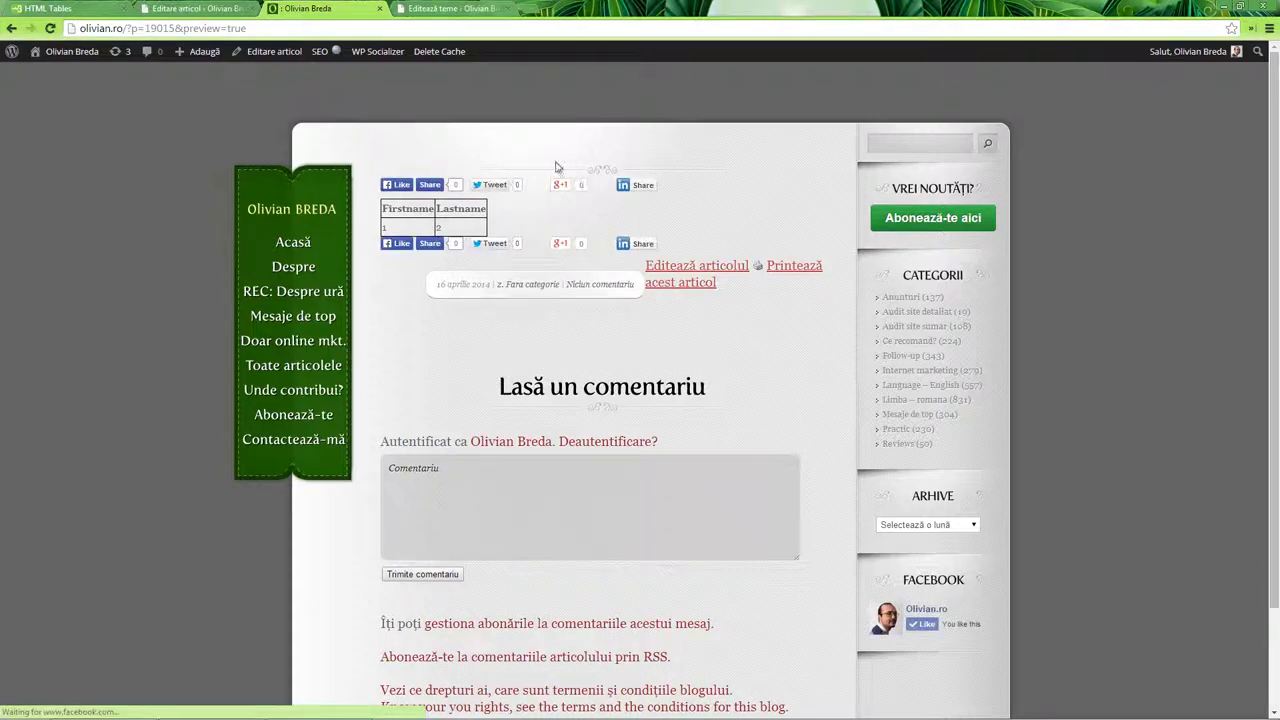
Set the font size to 25px and narrow the rule's selector to "#tabelnou th".
click(455, 9)
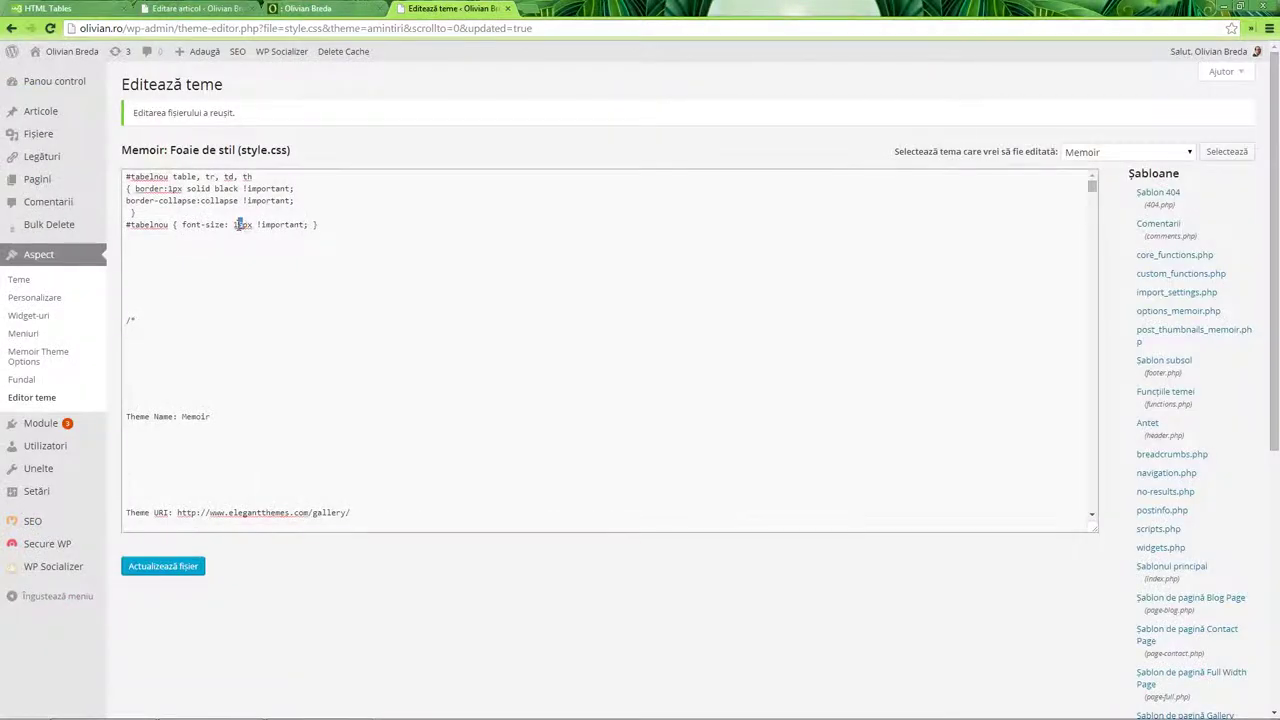
drag(233, 226, 245, 226)
text(25)
click(171, 224)
text(th)
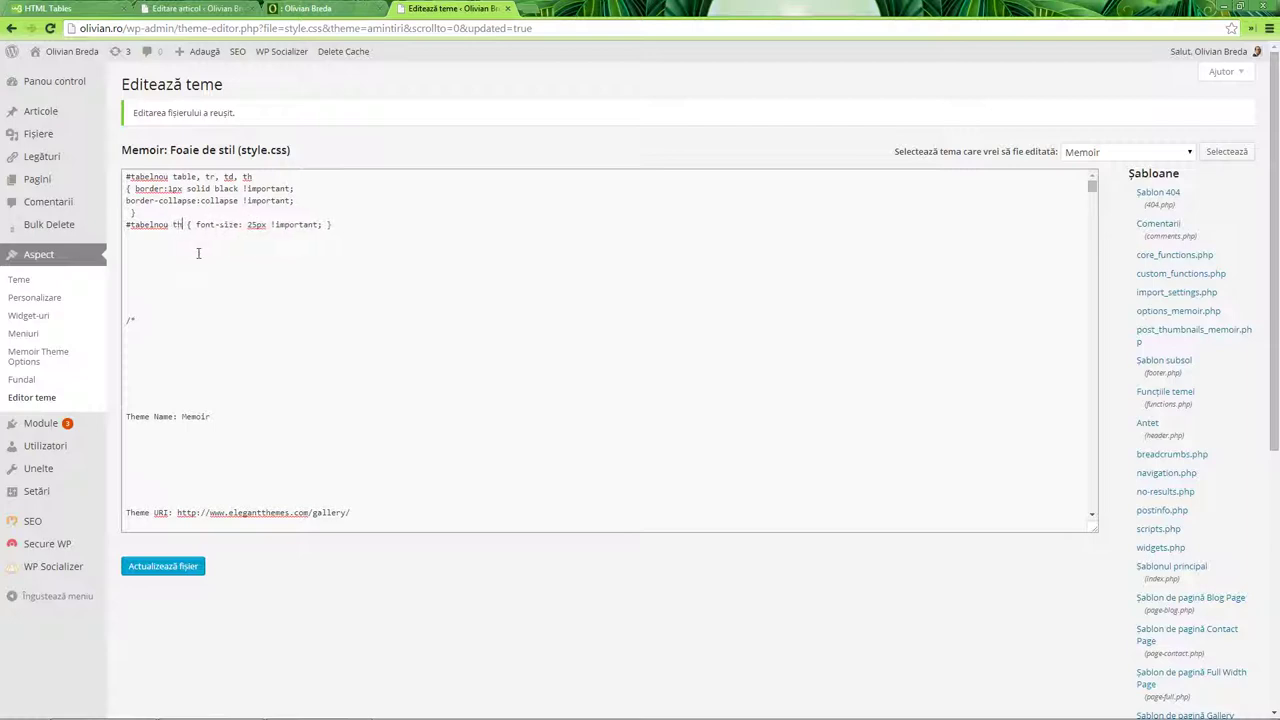
Save the heading font rule in style.css and reload the article preview to check the heading text.
click(160, 566)
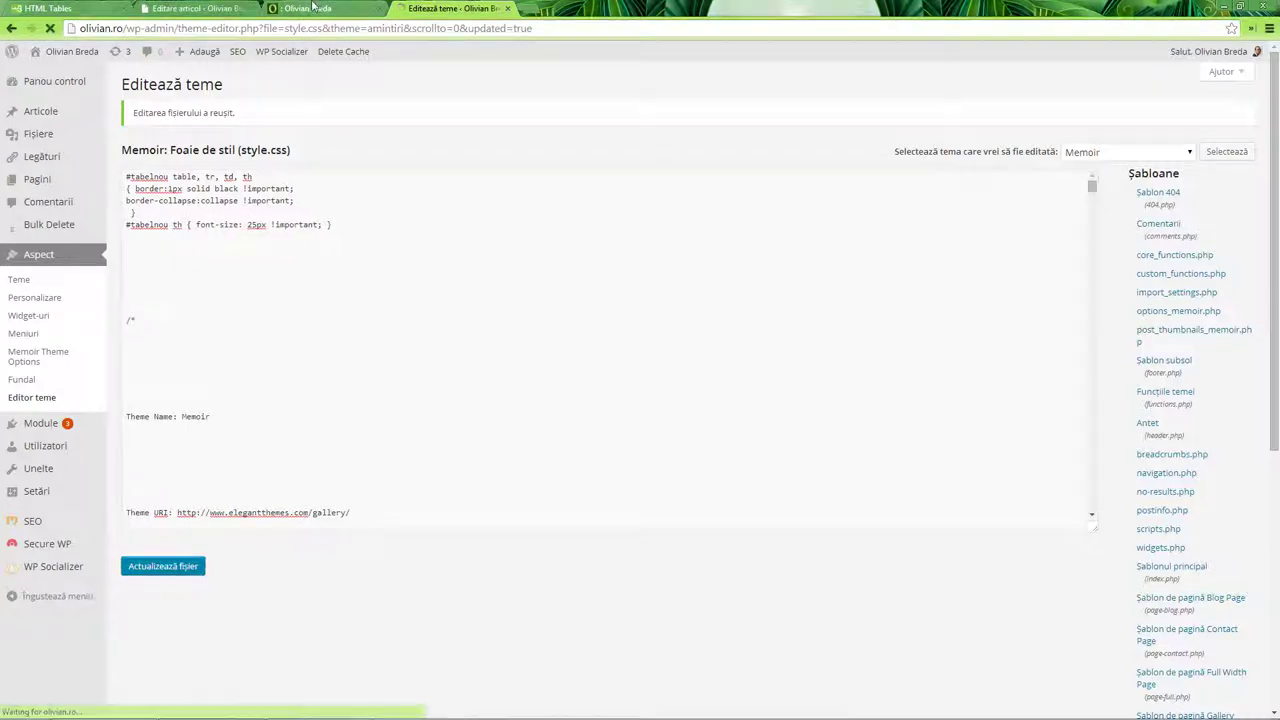
click(320, 9)
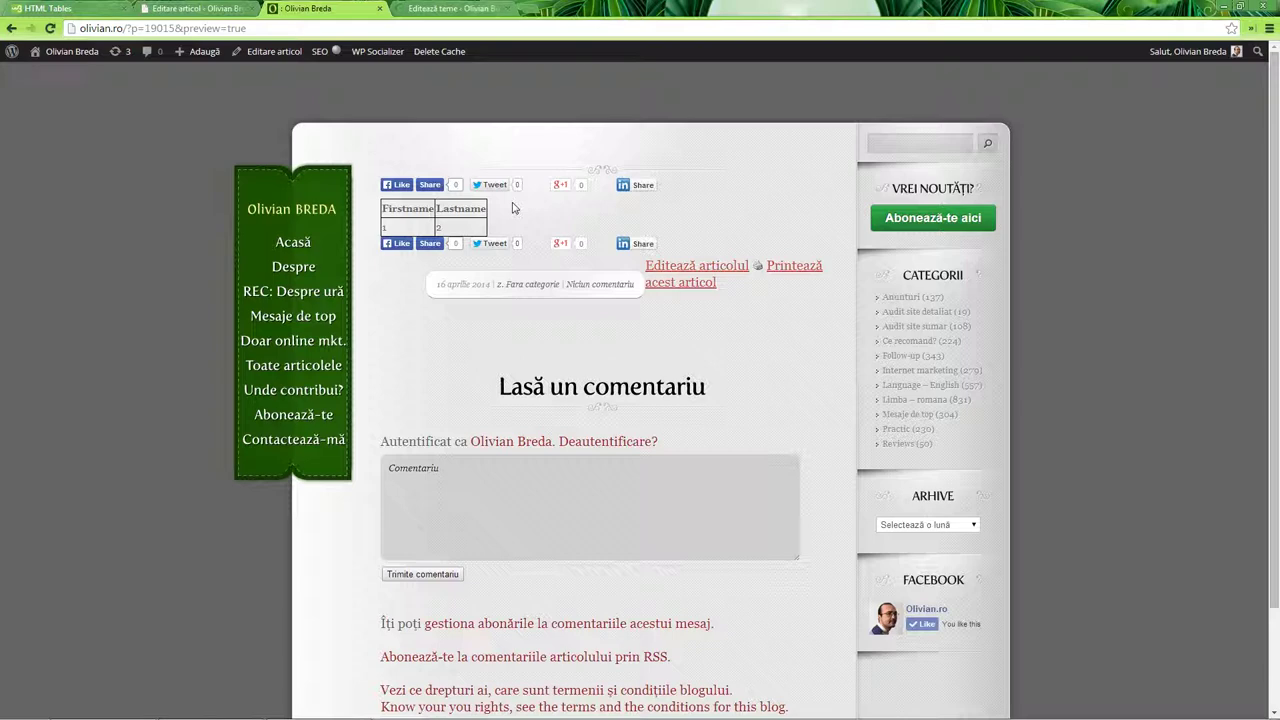
key(F5)
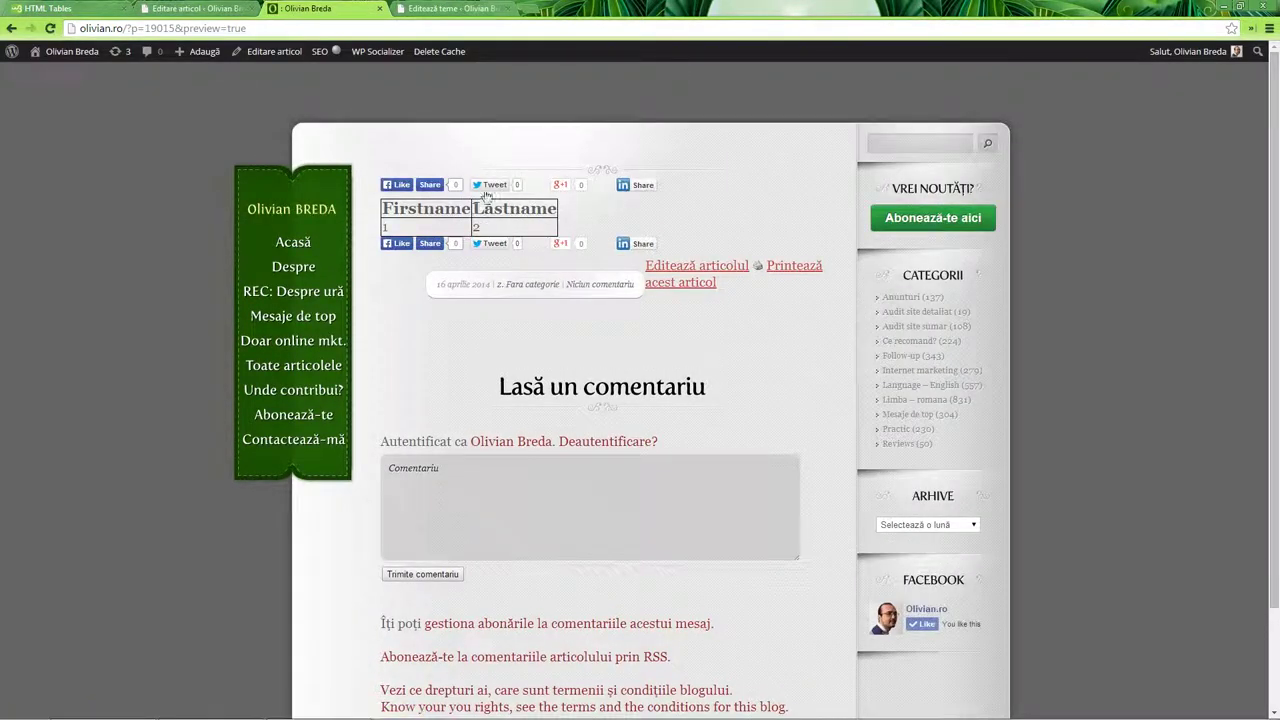
Set the #tabelnou th font size to 45px, save style.css, and check the headings in the preview.
key(ctrl+Tab)
text(4)
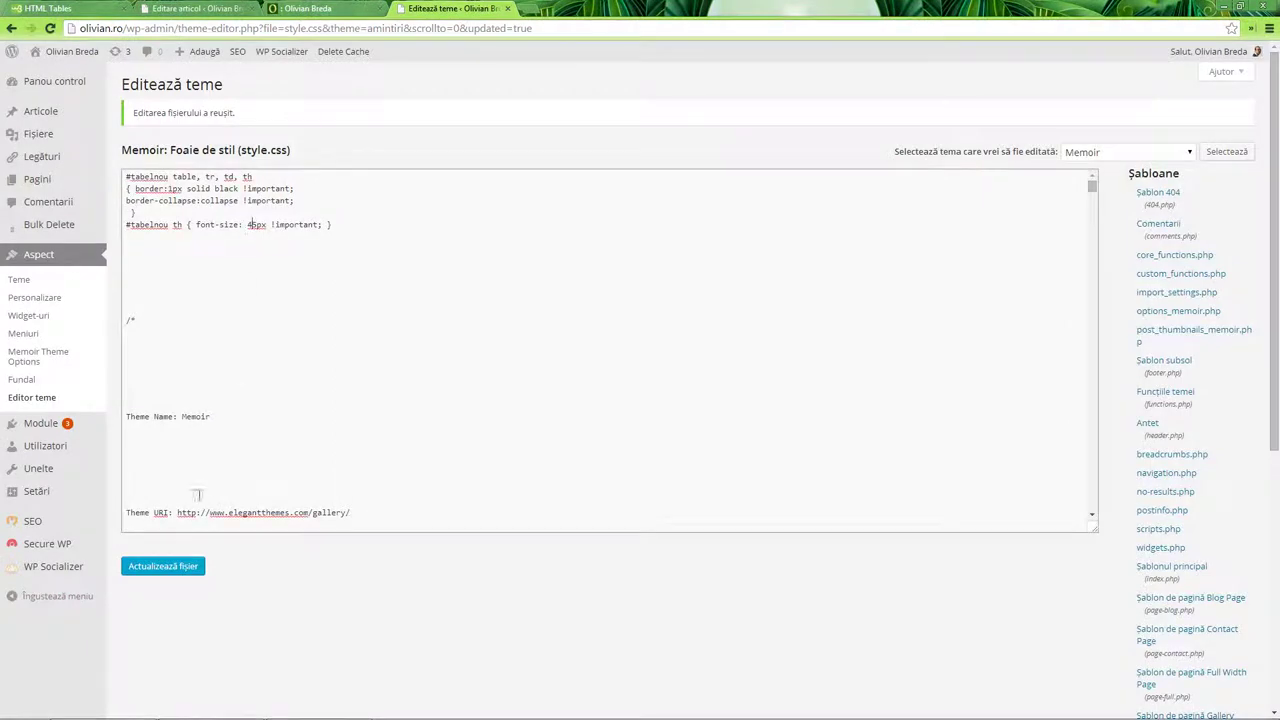
click(165, 566)
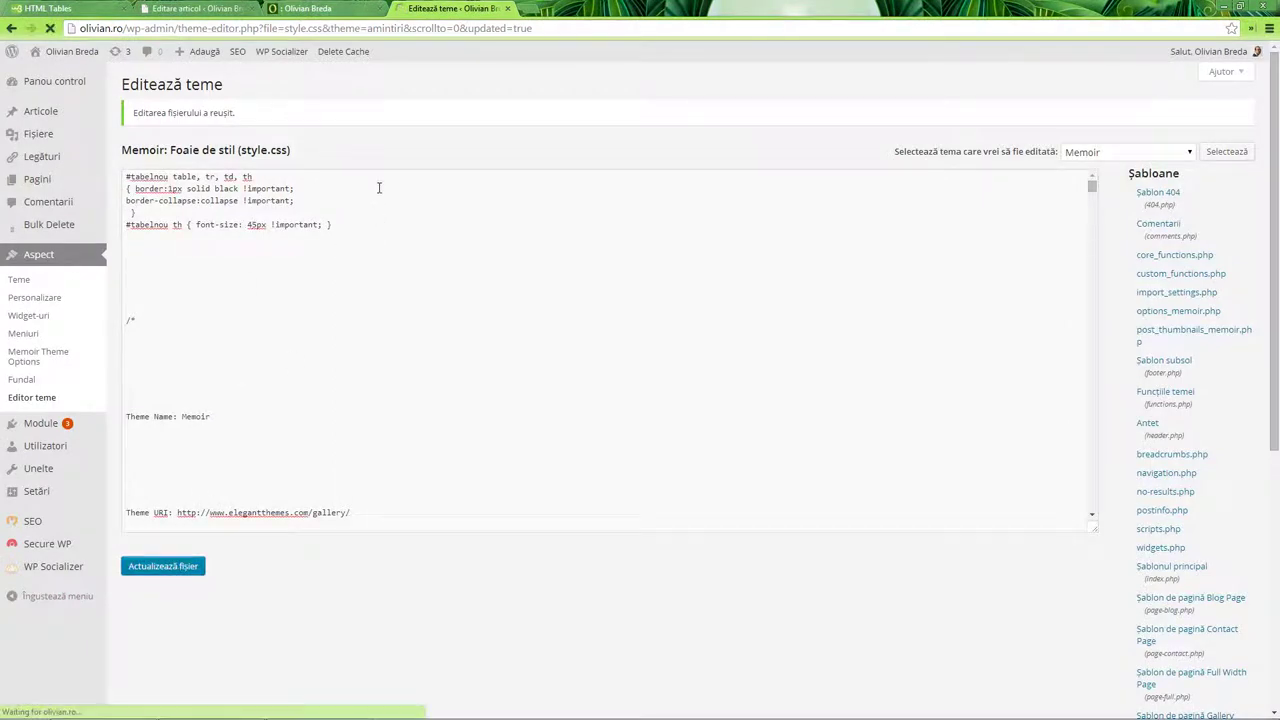
key(ctrl+shift+Tab)
key(F5)
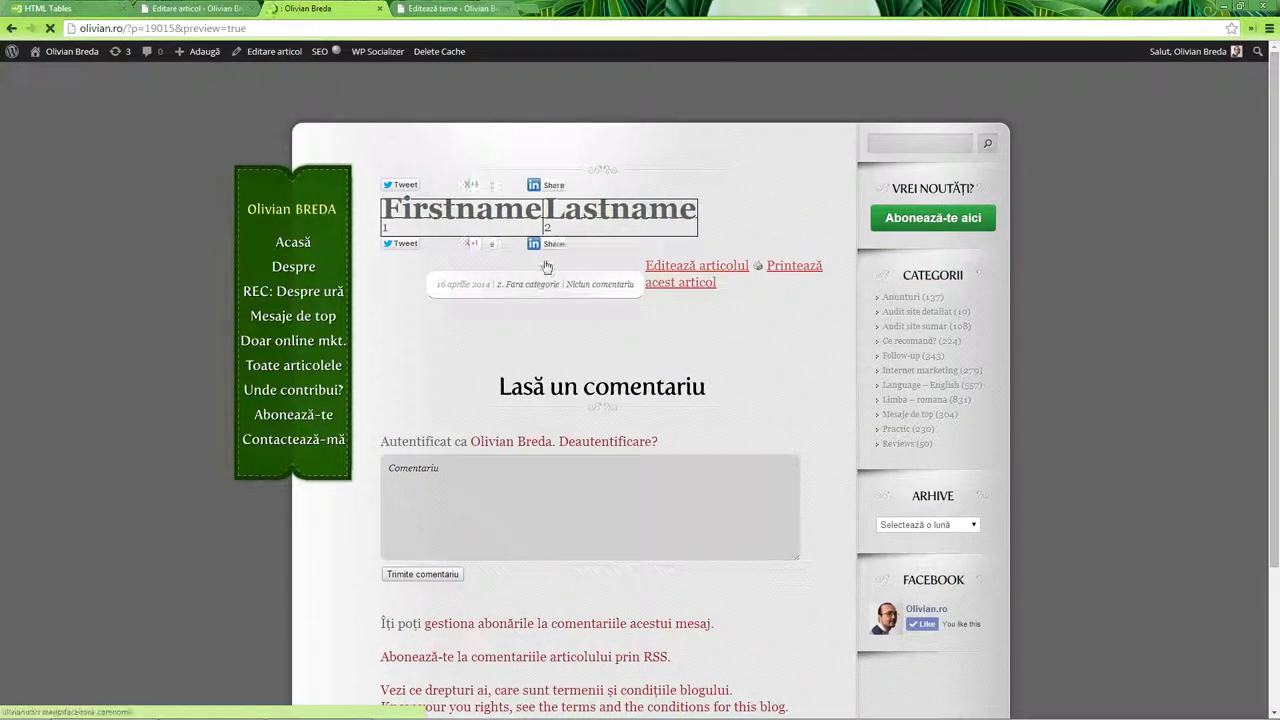
Set the #tabelnou th font size to 15px and add the text-align:left; declaration copied from the W3Schools table headings example.
key(ctrl+Tab)
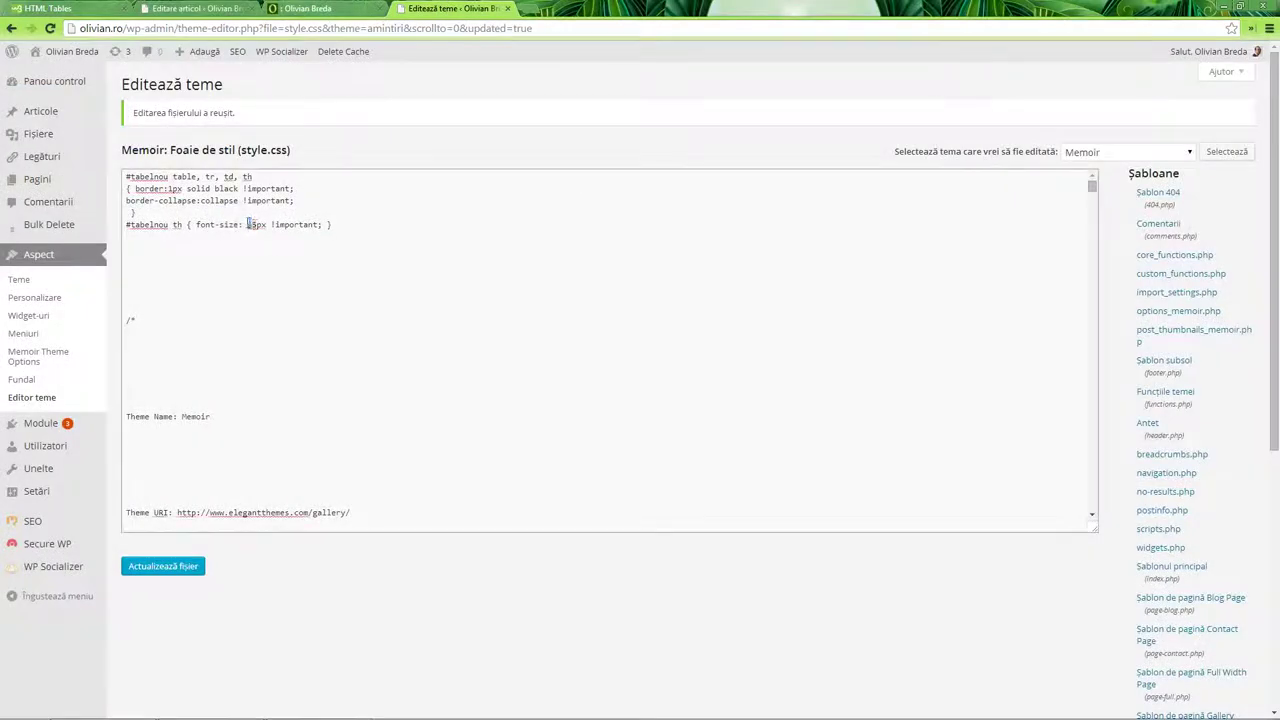
click(60, 9)
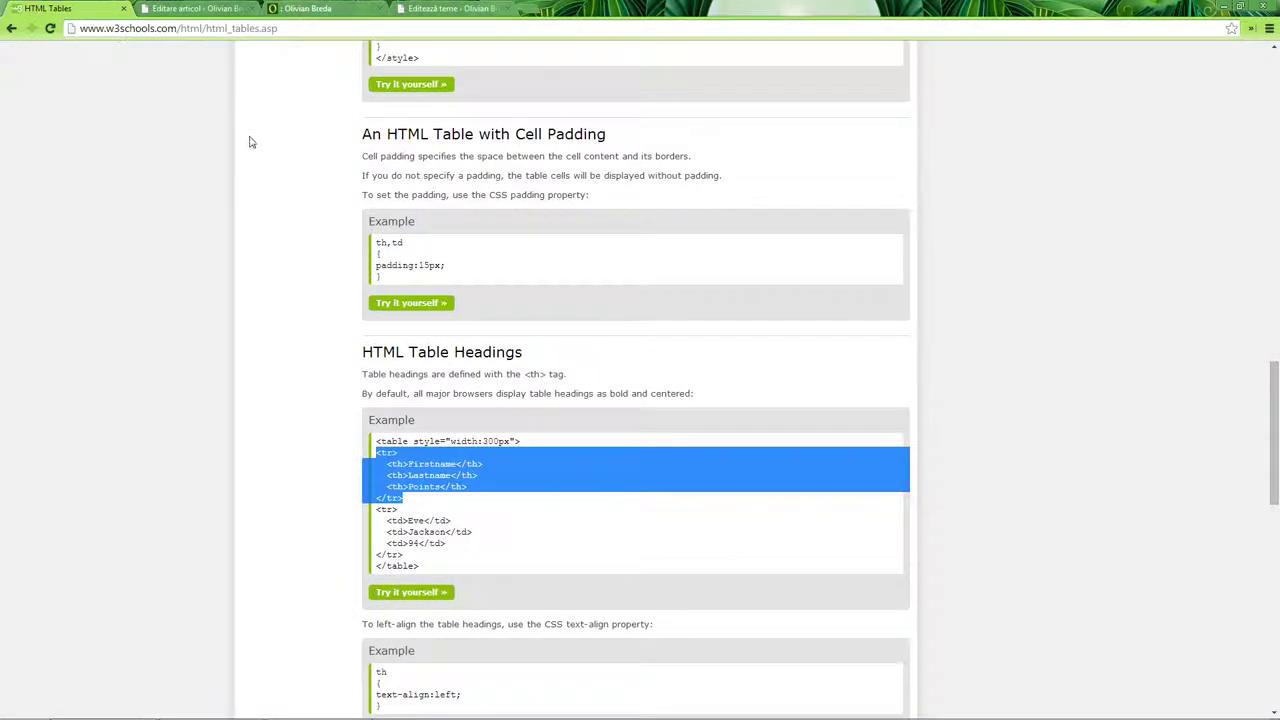
scroll(652, 392, down, 2)
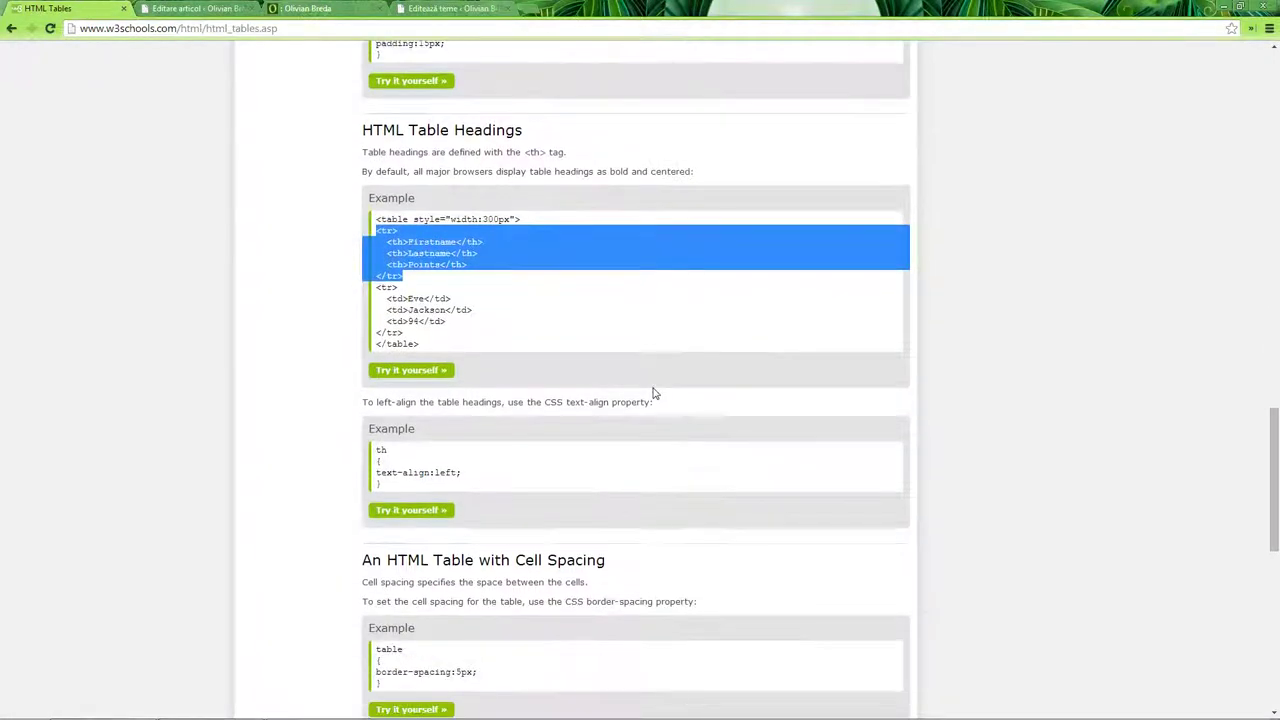
drag(463, 472, 377, 473)
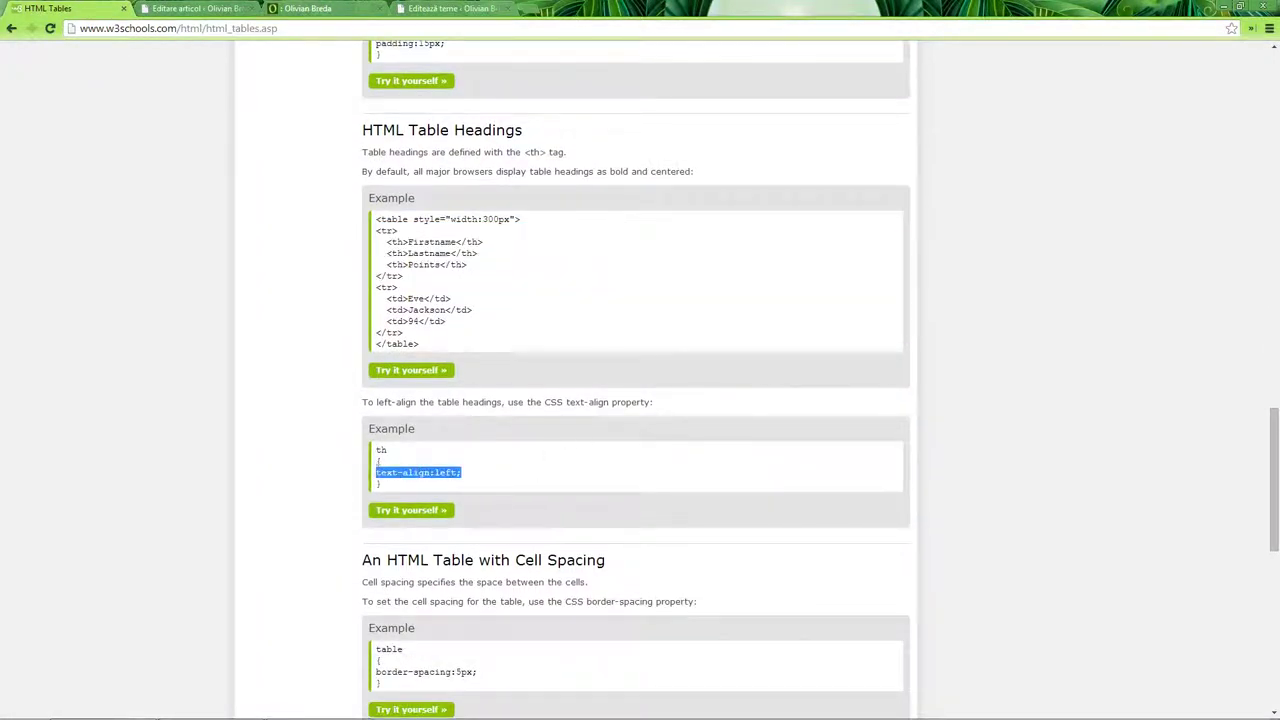
click(444, 8)
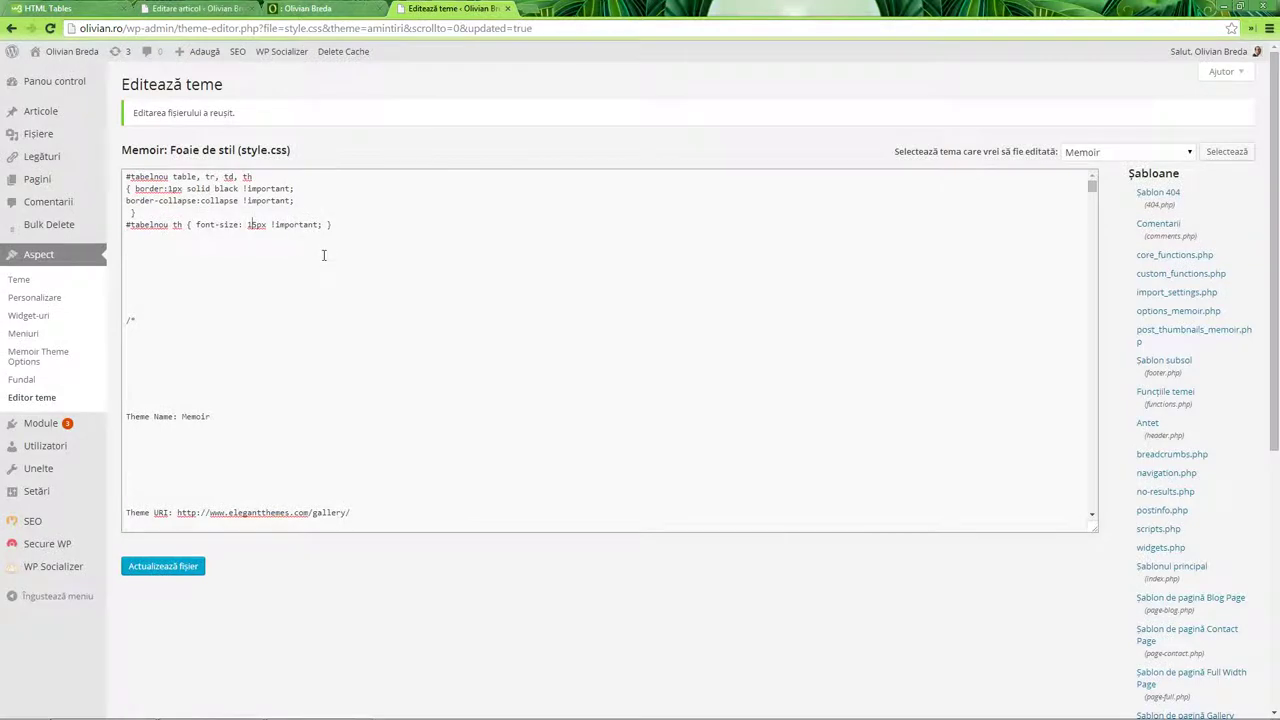
key(ctrl+v)
Change the heading text-align value to center and add "margin: 15px;" to the #tabelnou th rule.
key(shift+ctrl+Left)
key(shift+Down)
key(shift+Down)
key(shift+Down)
key(shift+Down)
key(shift+Down)
key(shift+Down)
key(shift+Down)
key(shift+Down)
key(shift+Down)
key(shift+Down)
key(shift+Down)
key(shift+Down)
key(shift+Down)
key(shift+Up)
key(shift+Up)
key(shift+Up)
key(shift+Up)
key(shift+Up)
key(shift+Up)
key(shift+Up)
key(shift+Up)
key(shift+Up)
key(shift+Up)
key(shift+Up)
key(shift+Up)
key(shift+Up)
key(shift+Up)
key(shift+Up)
key(shift+Up)
key(shift+Home)
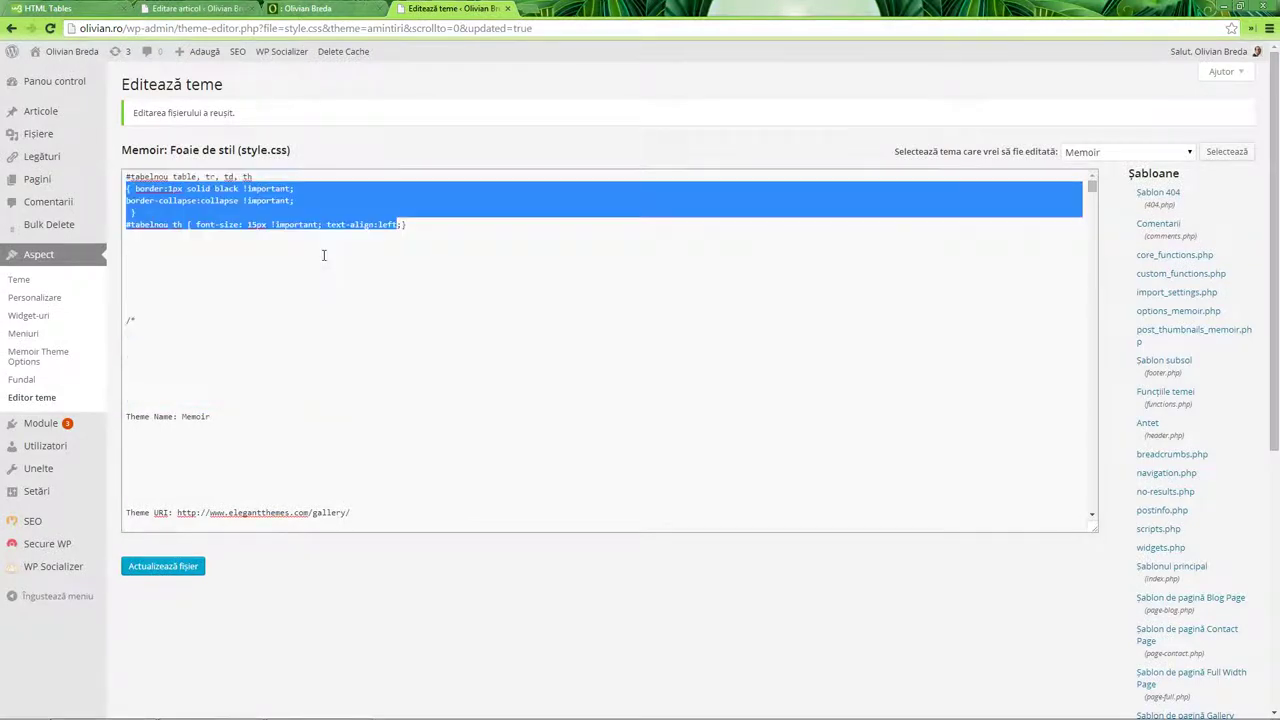
key(shift+Down)
key(shift+Down)
key(shift+Down)
key(Right)
key(shift+ctrl+Left)
text(ce)
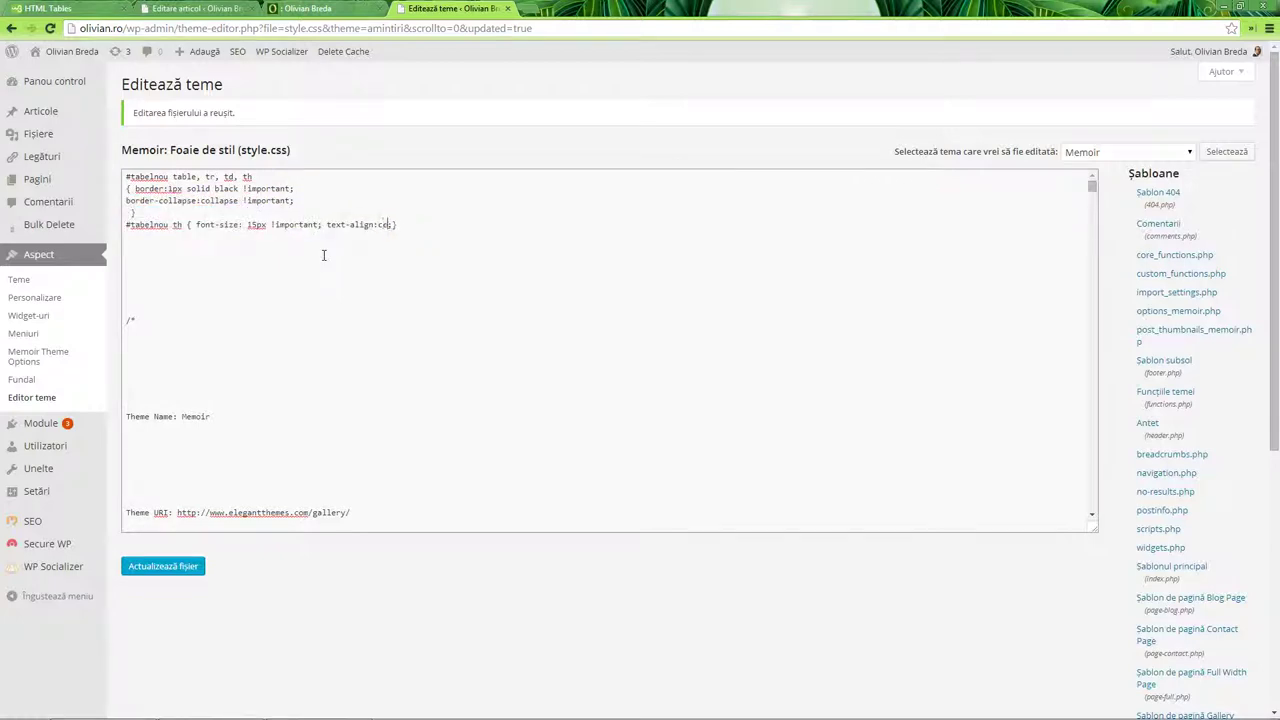
text(nter; margin: 15px;)
Save style.css and reload the article preview to check the heading alignment and spacing.
click(155, 566)
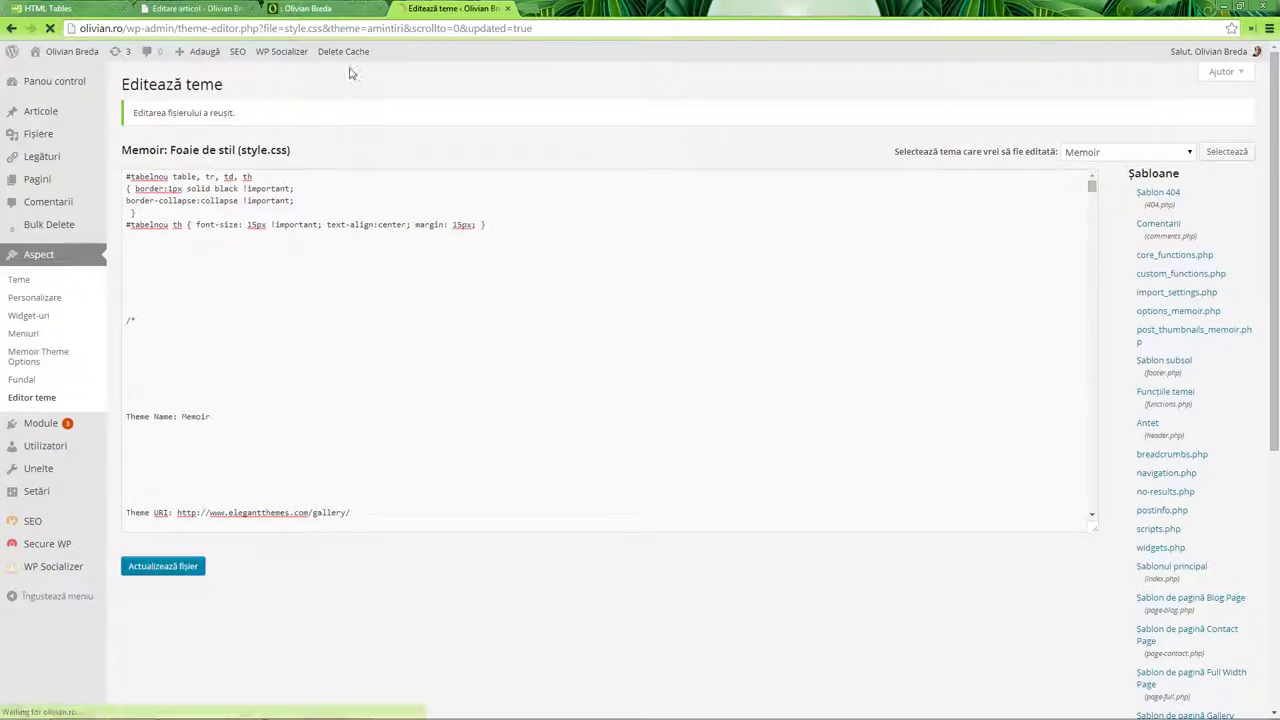
click(310, 8)
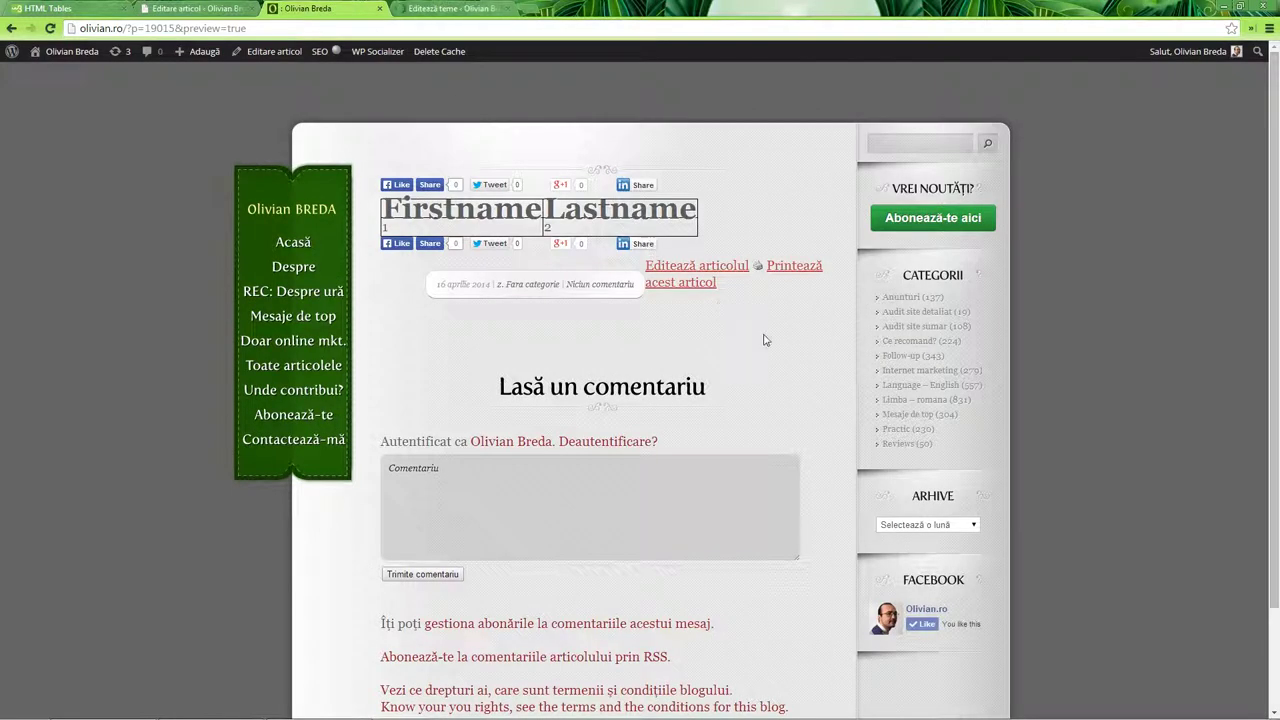
key(F5)
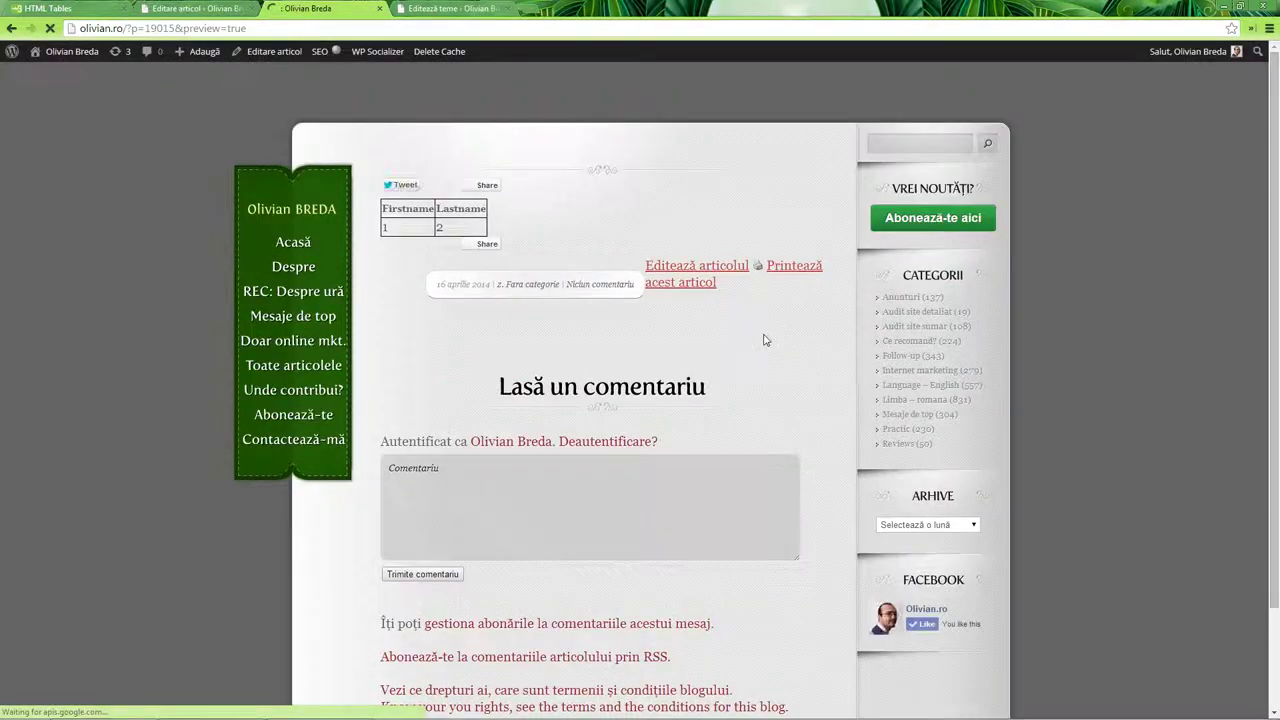
Mark the heading text-align declaration as !important and replace the margin declaration with "padding: 15px !important;".
click(450, 8)
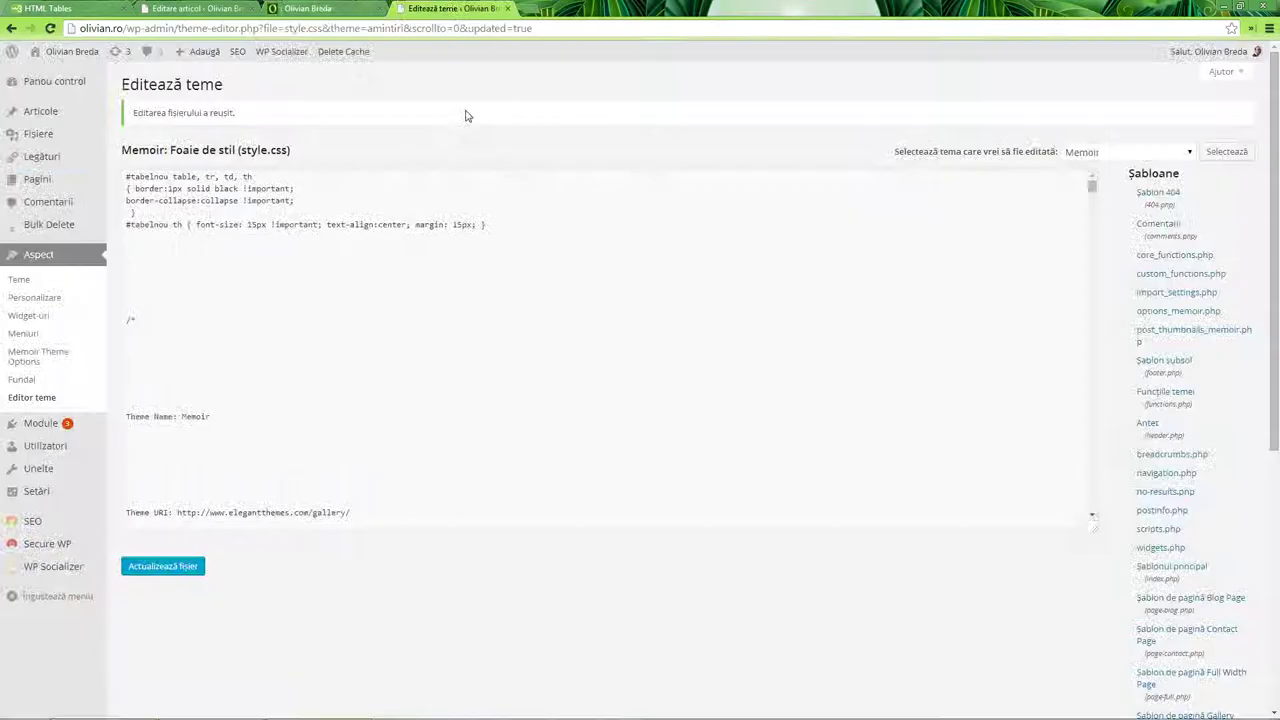
click(476, 224)
key(Left)
text(!important)
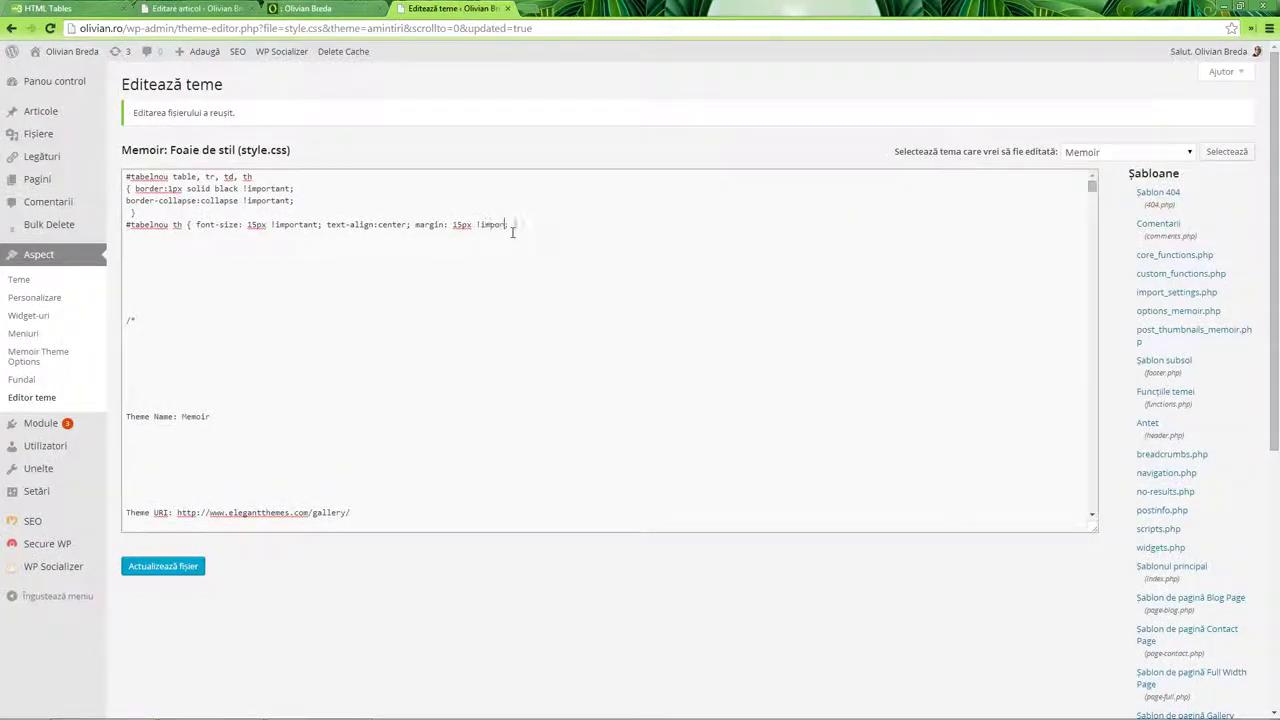
double_click(512, 226)
click(512, 232)
key(Left)
text(!important)
key(ctrl+shift+Right)
text(padding)
Save the heading padding rule in style.css and reload the article preview.
click(176, 566)
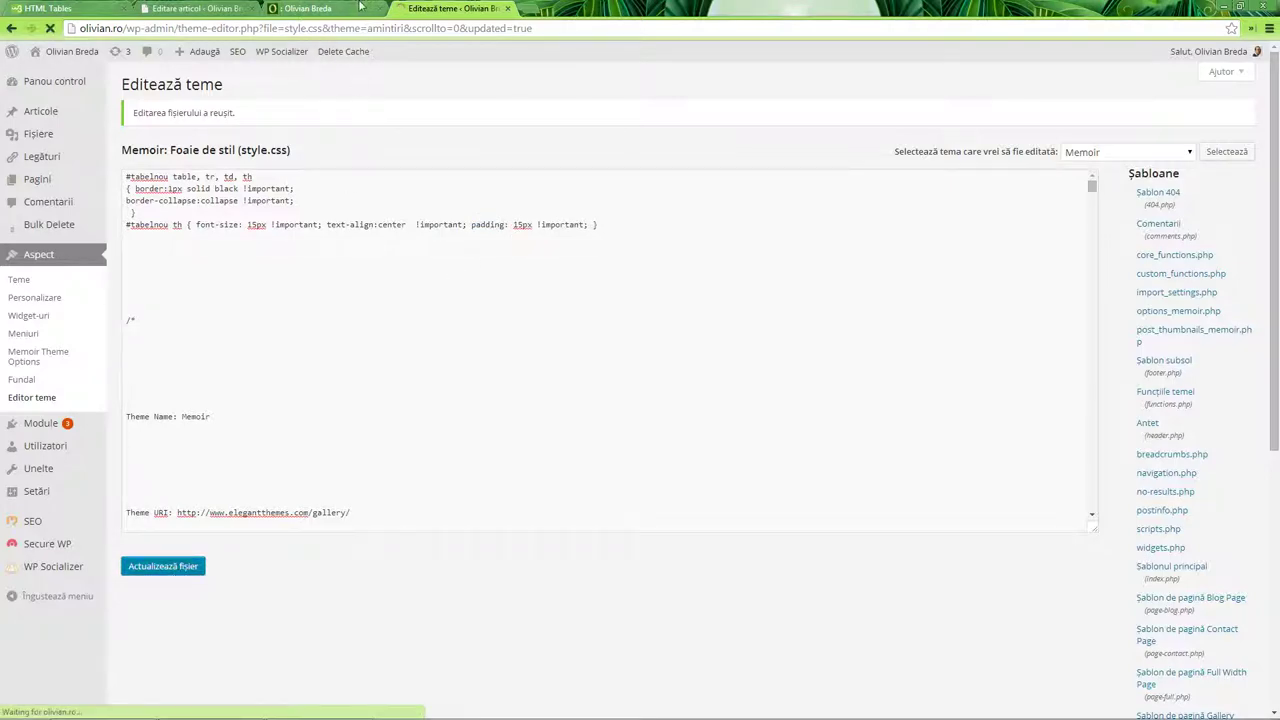
key(ctrl+shift+Tab)
key(F5)
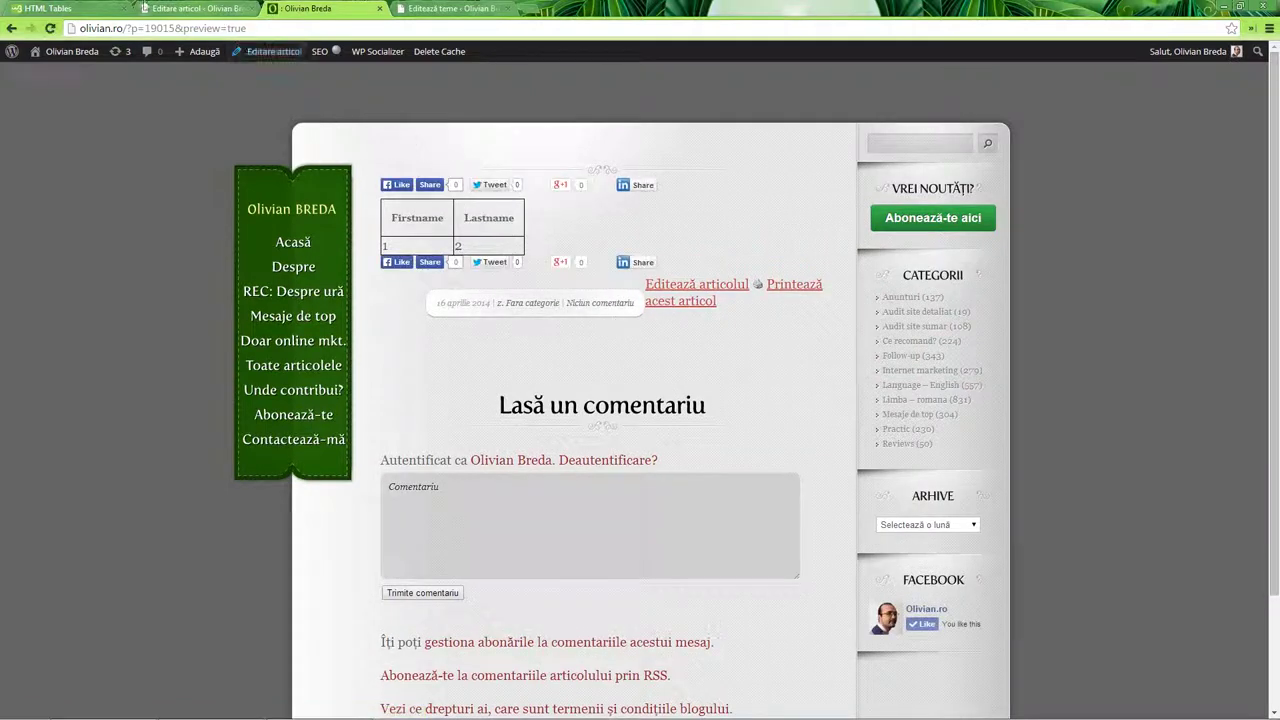
Examine the border-spacing example in the cell spacing section of the W3Schools HTML Tables page.
click(79, 7)
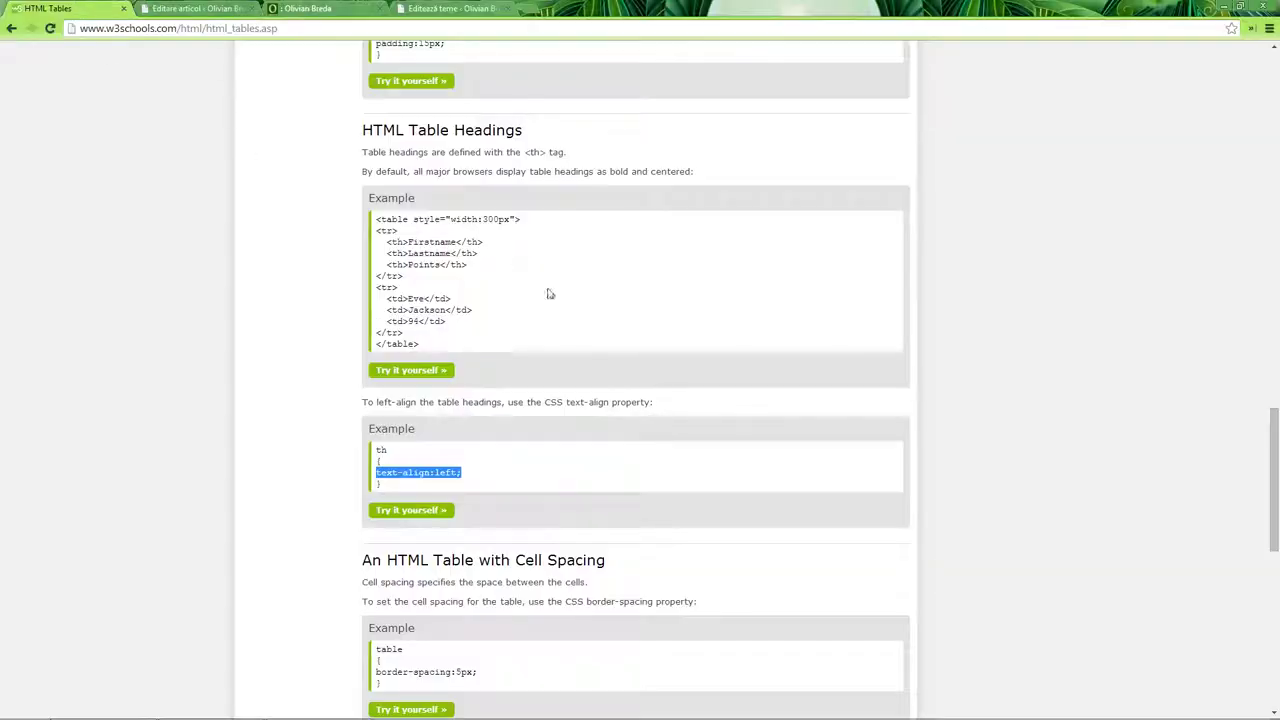
scroll(550, 294, down, 2)
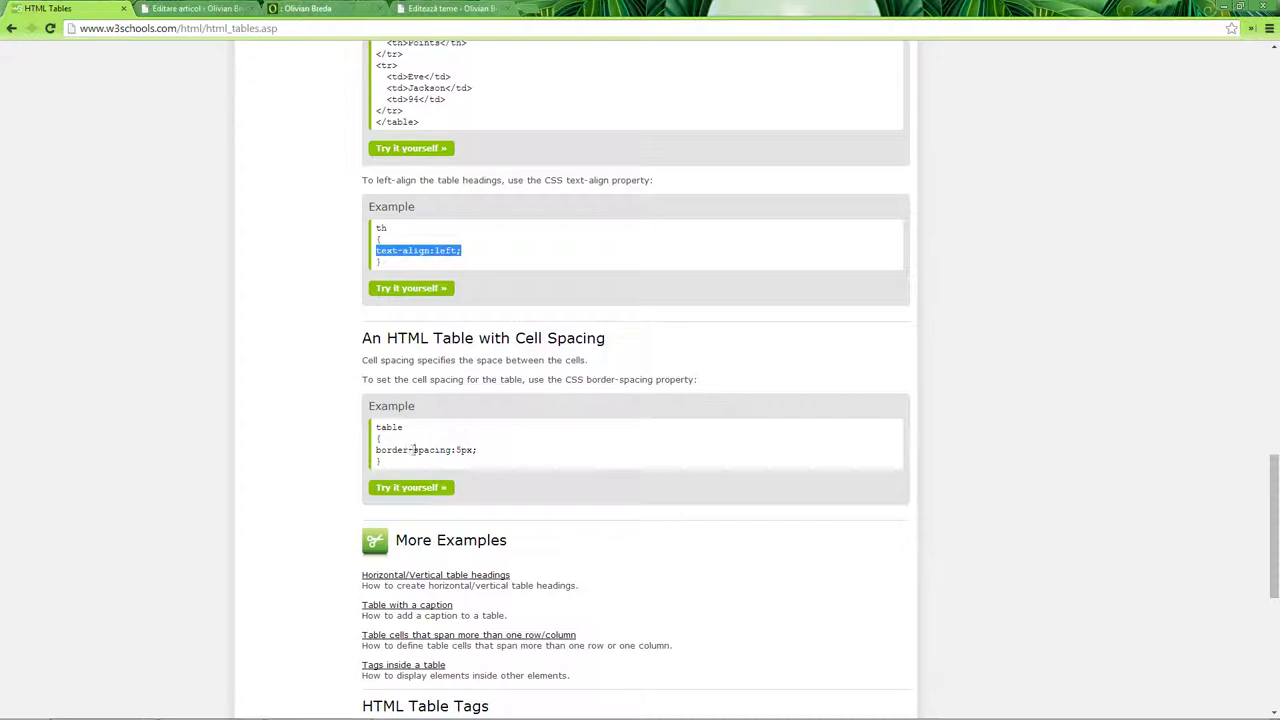
drag(388, 450, 457, 448)
click(458, 447)
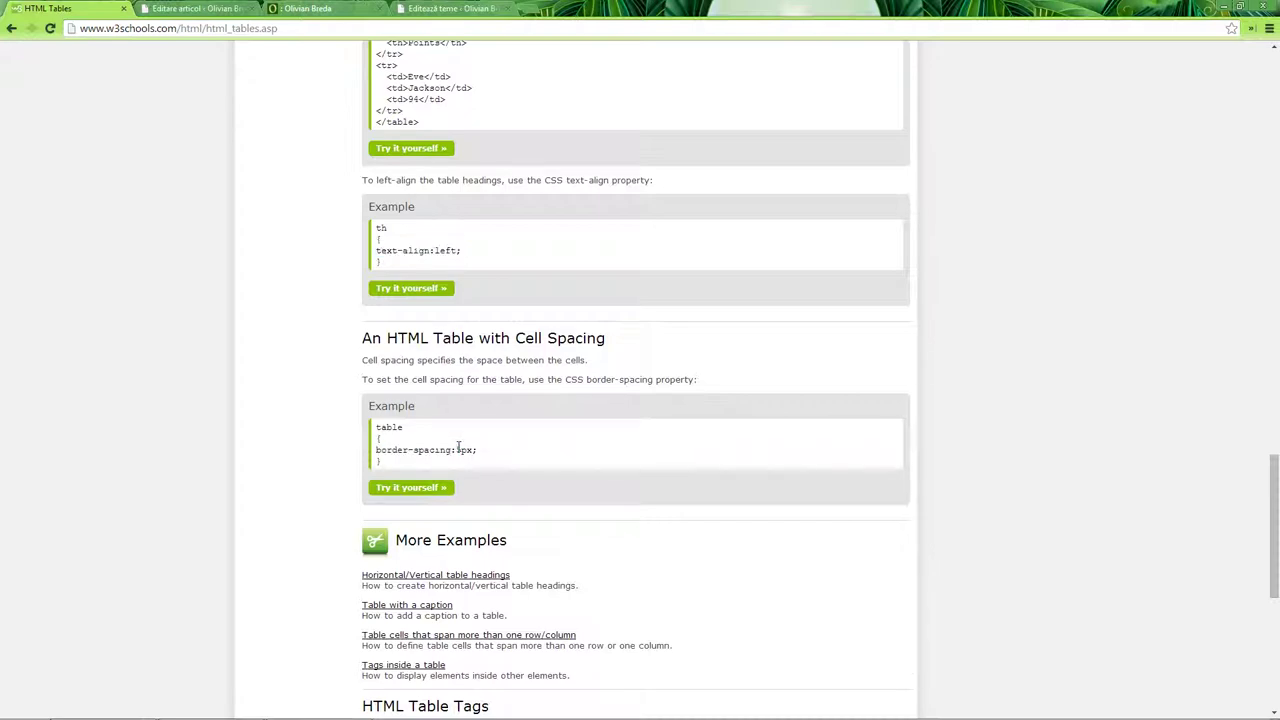
Insert four &nbsp; entities before the 1 in the first data cell of the article's table code.
key(ctrl+Tab)
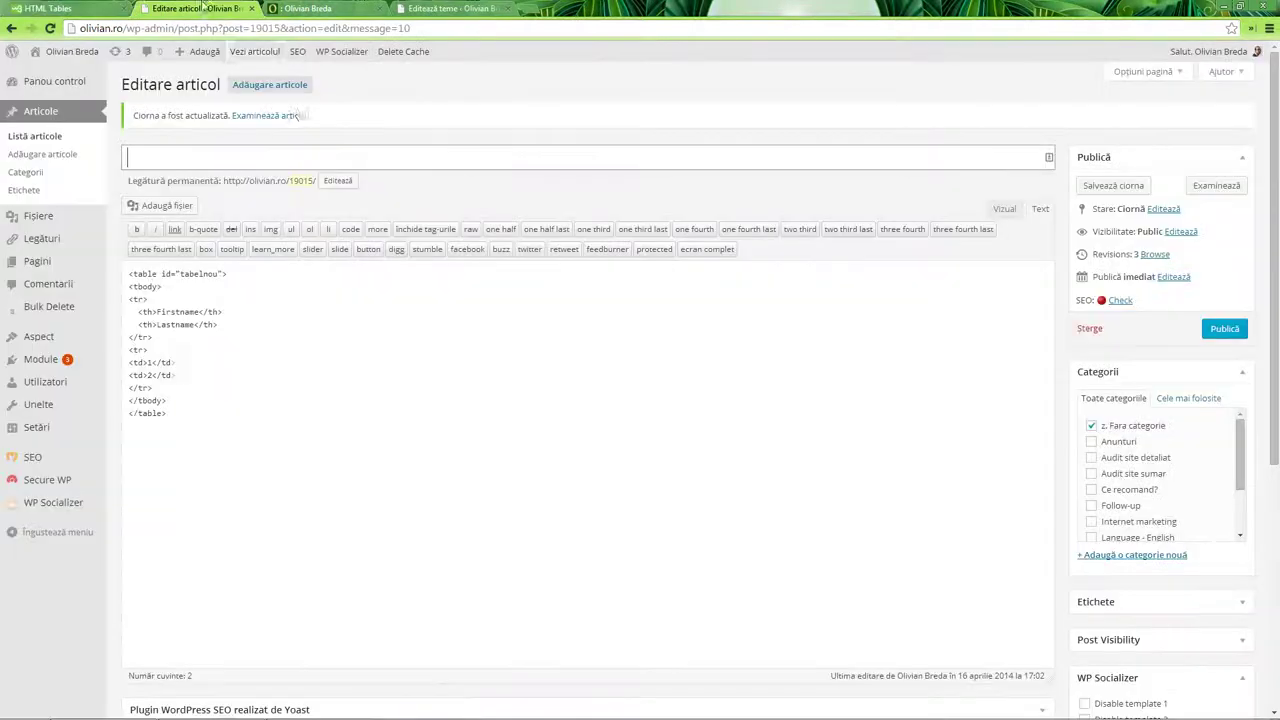
click(185, 325)
text(&nbsp;)
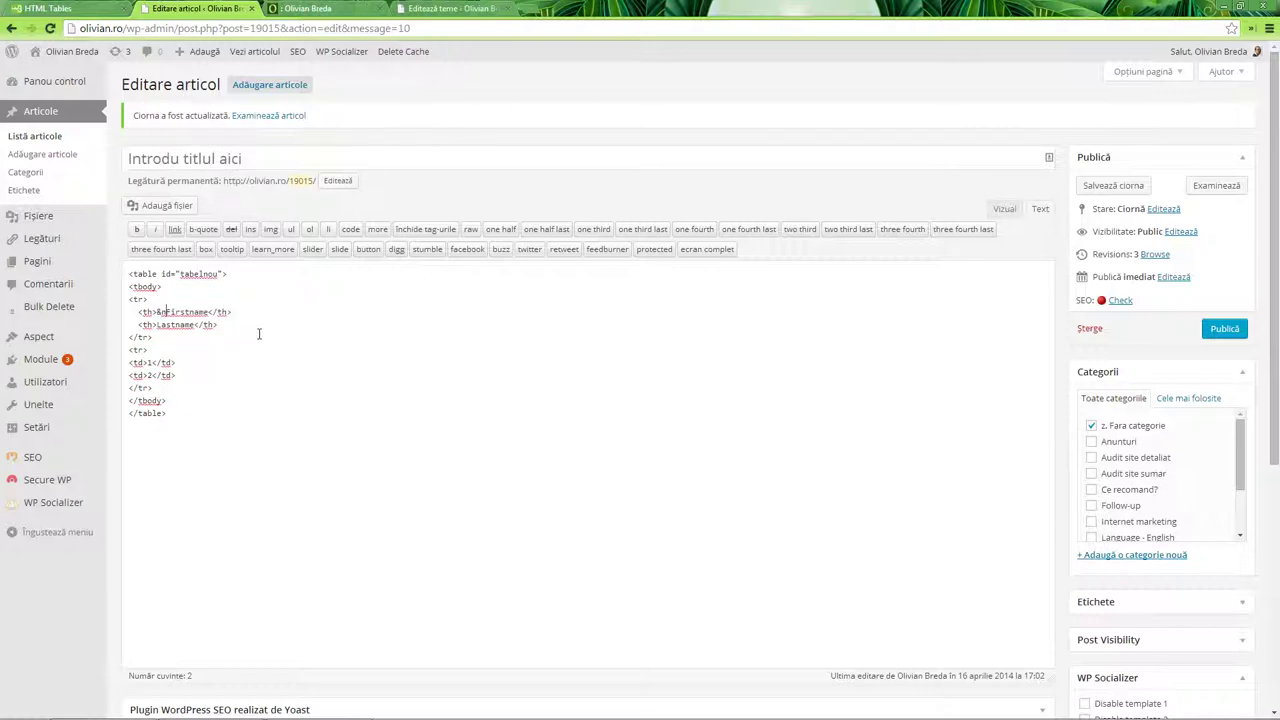
key(ctrl+shift+Left)
key(shift+Left)
key(ctrl+x)
key(Down)
key(Down)
key(Down)
key(Down)
key(ctrl+v)
key(ctrl+v)
key(ctrl+v)
key(ctrl+v)
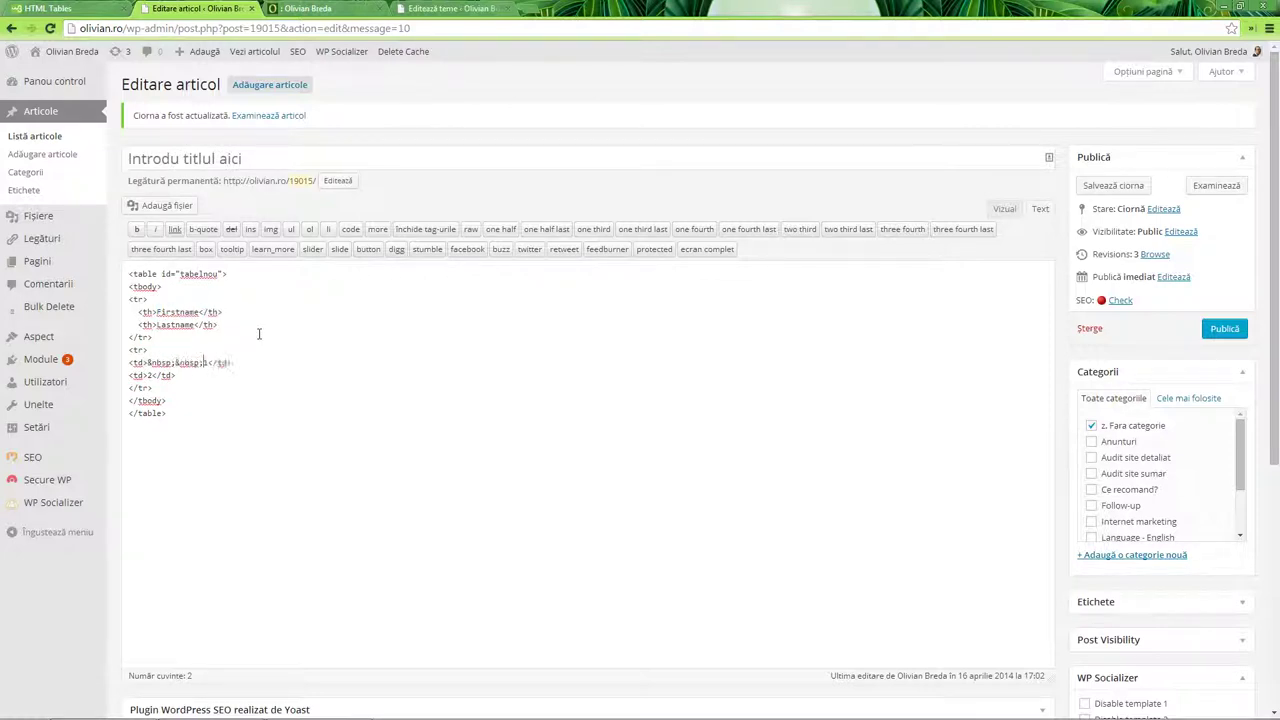
Save the article draft and reload its preview to check the spacing in the first data cell.
click(1126, 186)
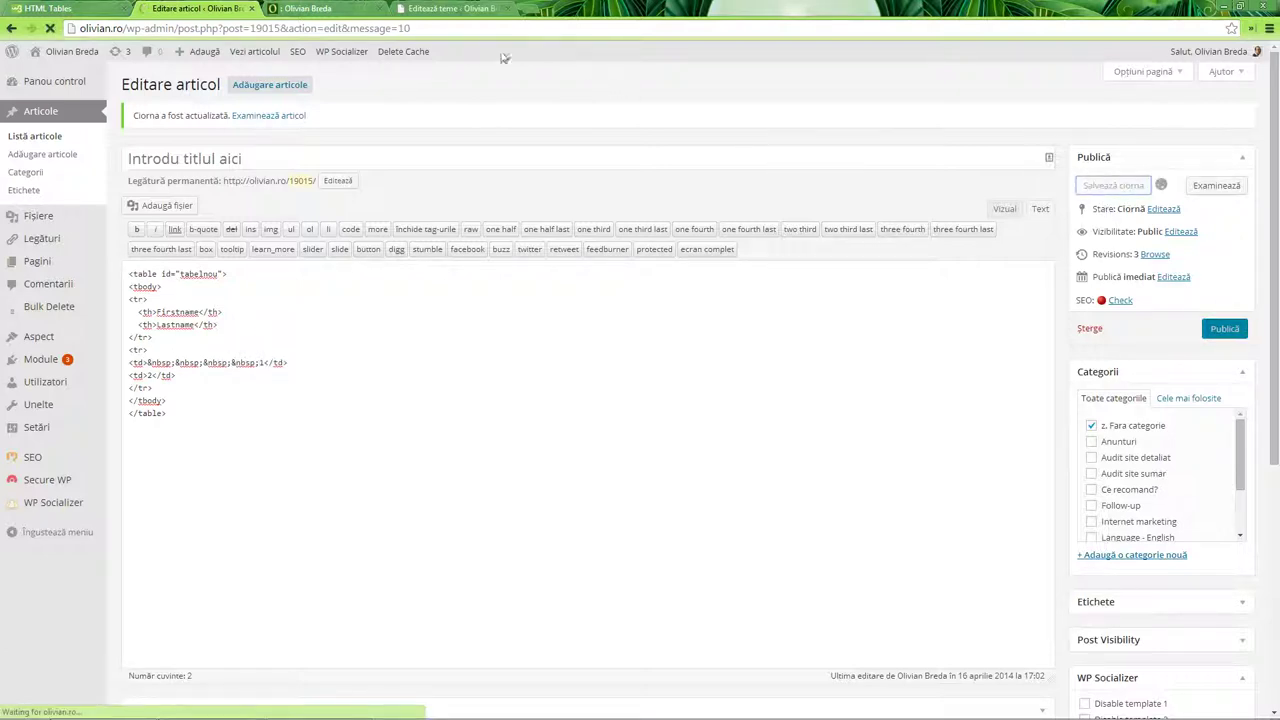
click(318, 8)
key(F5)
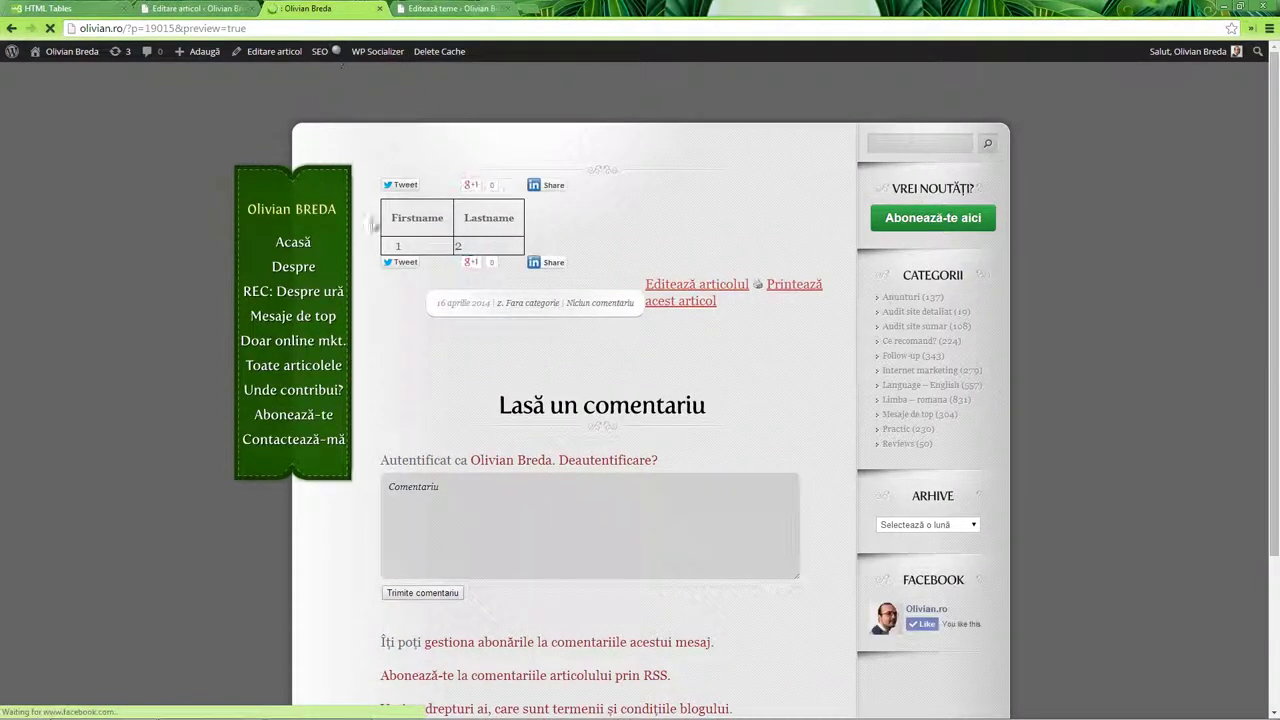
Insert a <br/> tag before the &nbsp; entities in the first data cell and preview the article.
click(195, 8)
click(151, 363)
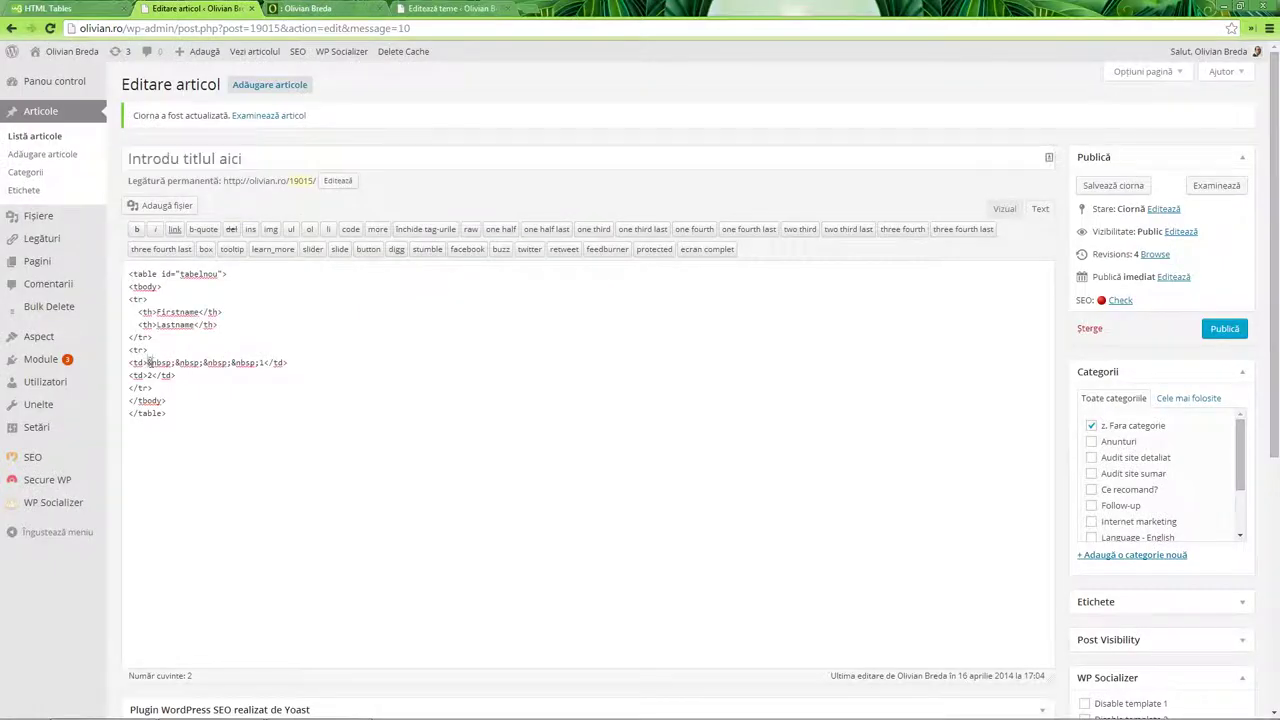
text(<br/>)
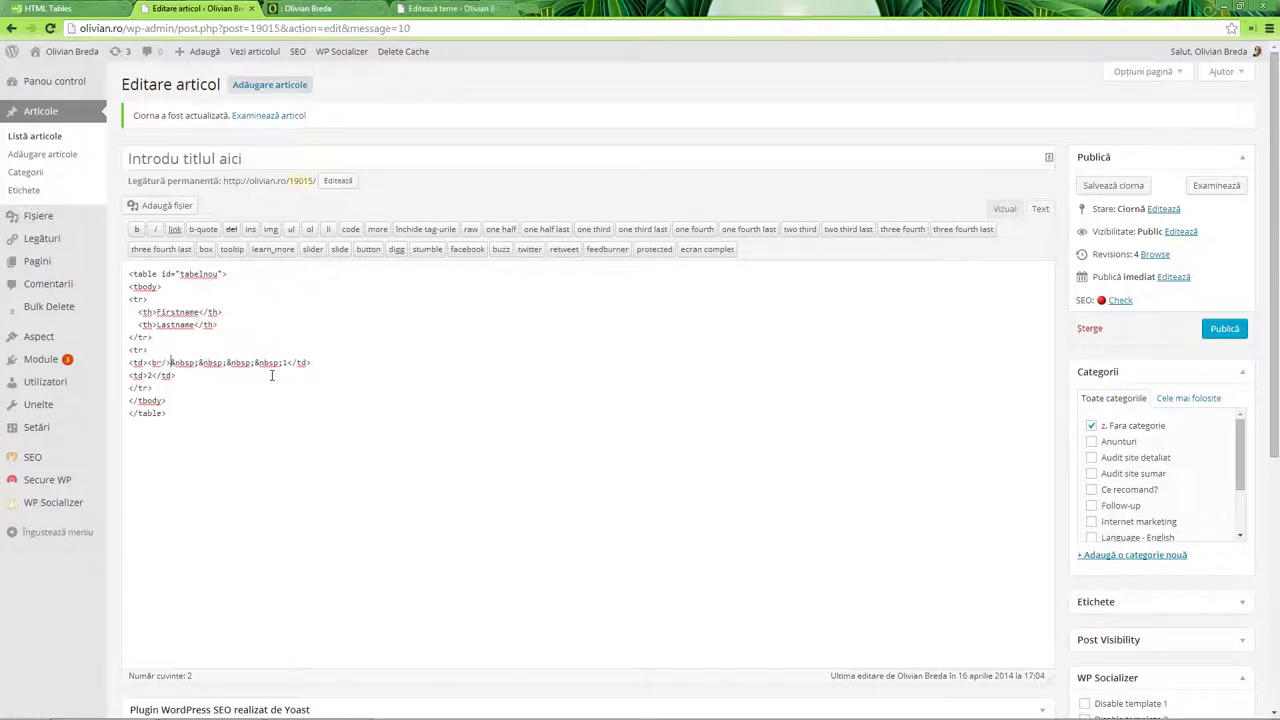
click(1216, 185)
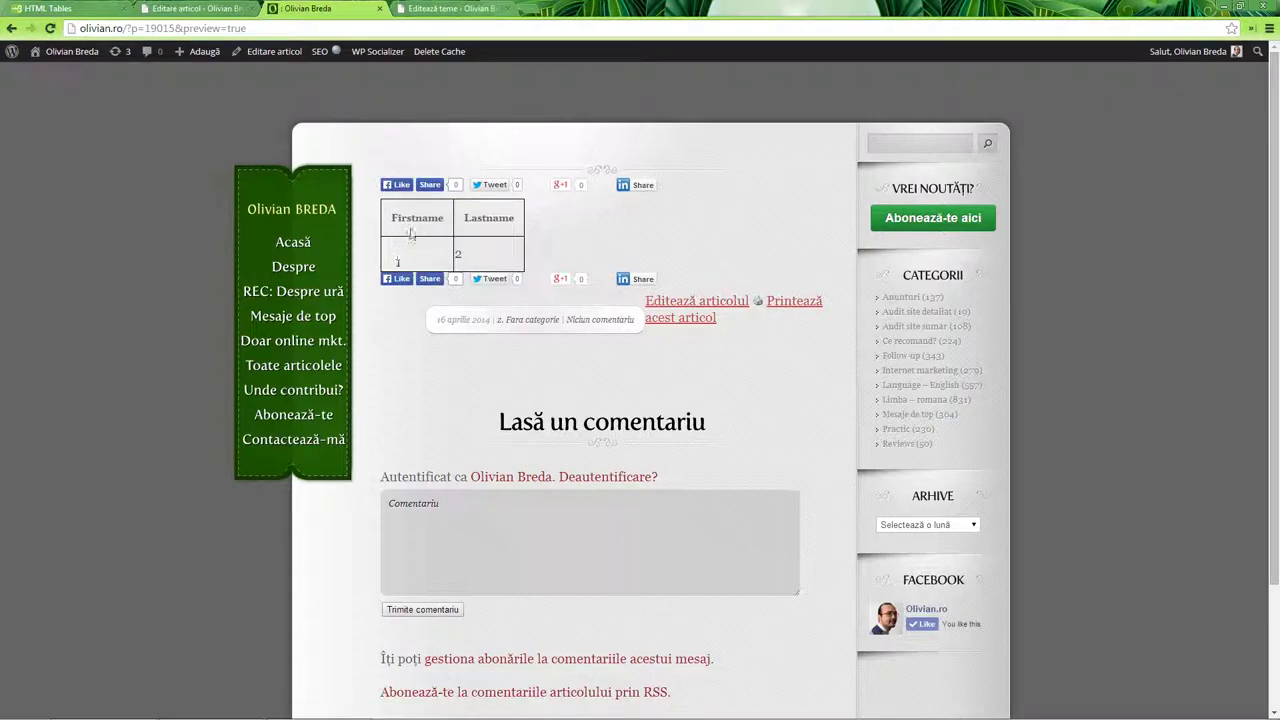
Add the rule "#tabelnou td { margin-top: 40px !important; }" above the #tabelnou th rule in style.css.
click(450, 8)
click(218, 225)
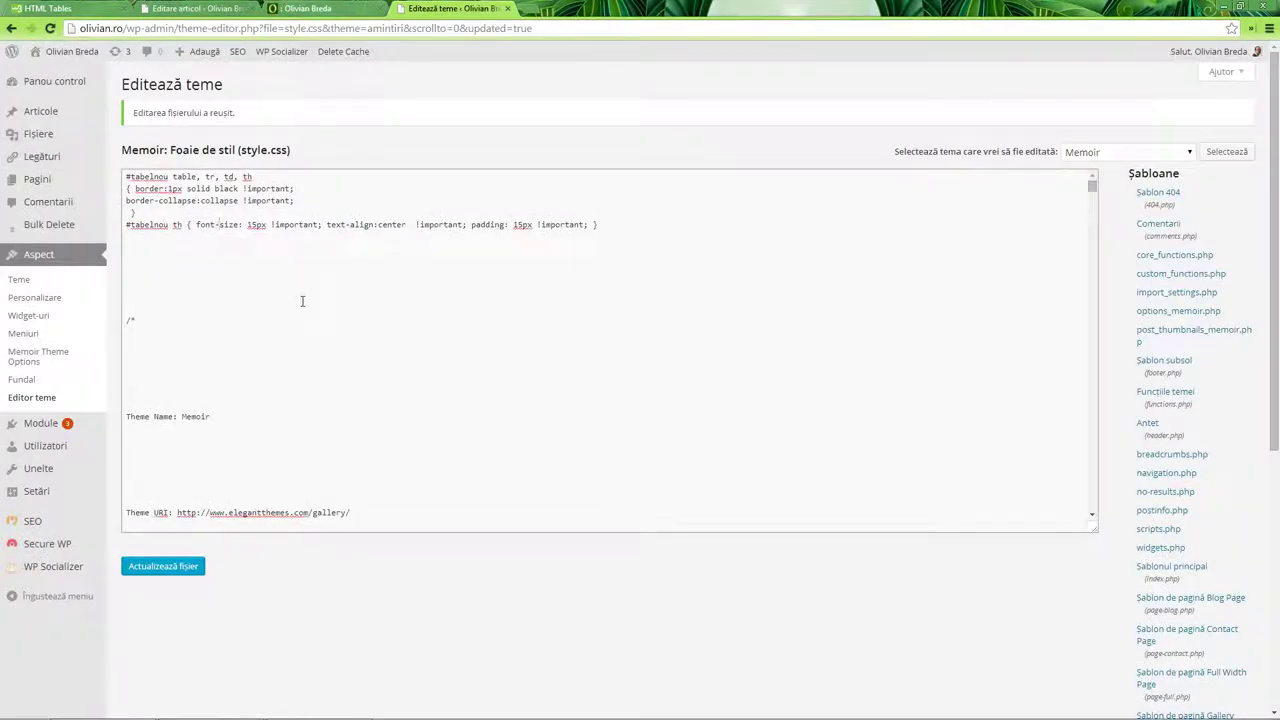
key(ctrl+shift+Right)
key(Left)
key(Down)
key(Down)
key(Down)
key(End)
key(Return)
key(ctrl+v)
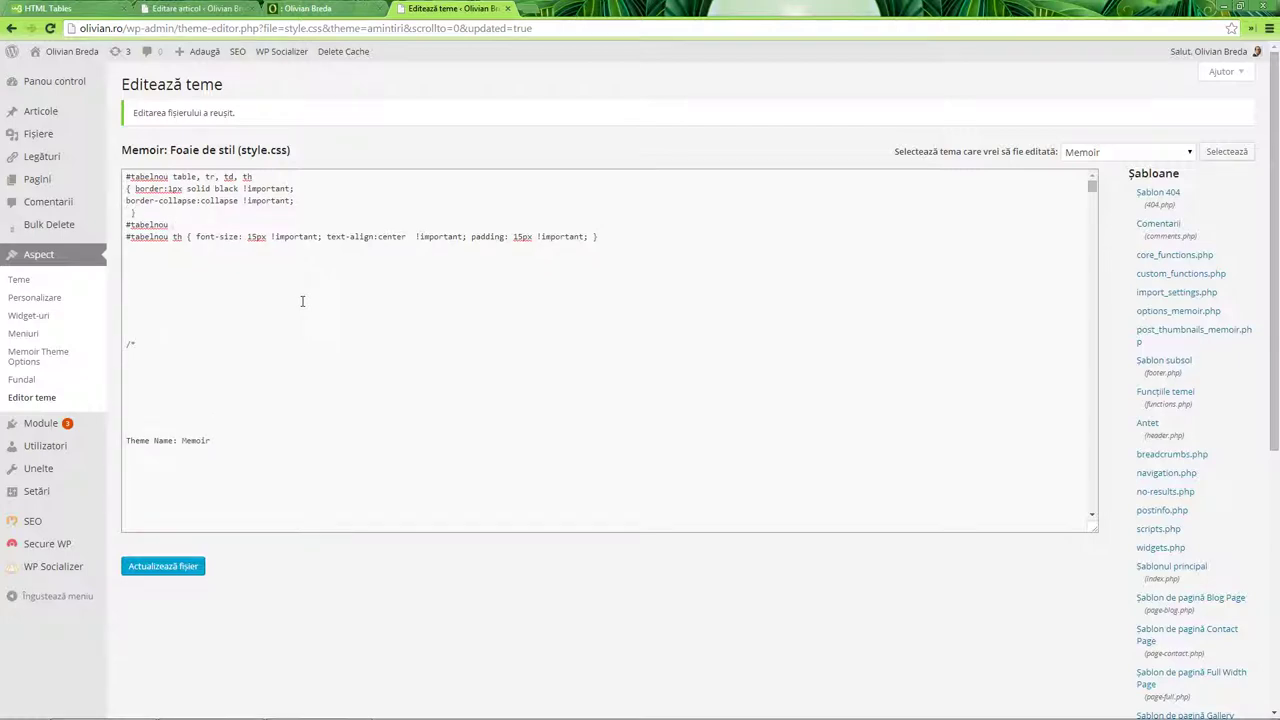
text(td { margin-top: 40px !important;)
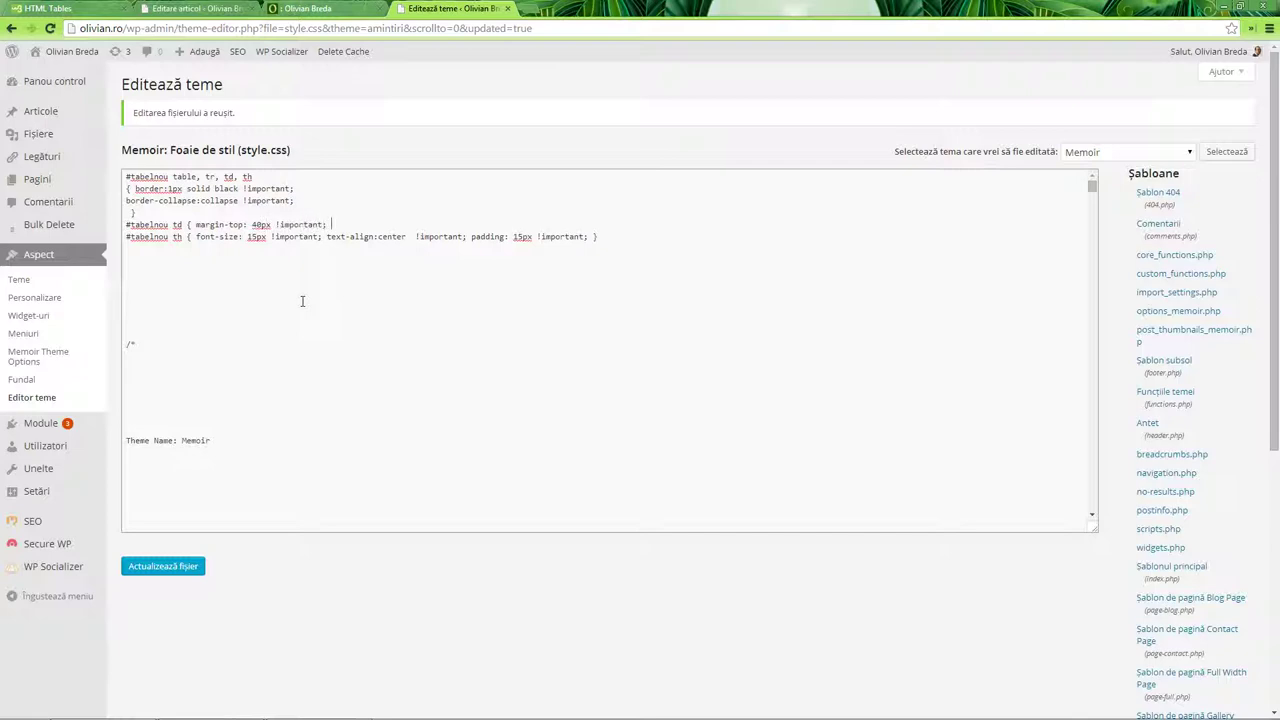
Save the #tabelnou td margin rule in style.css and check the data cells in the article preview.
click(175, 572)
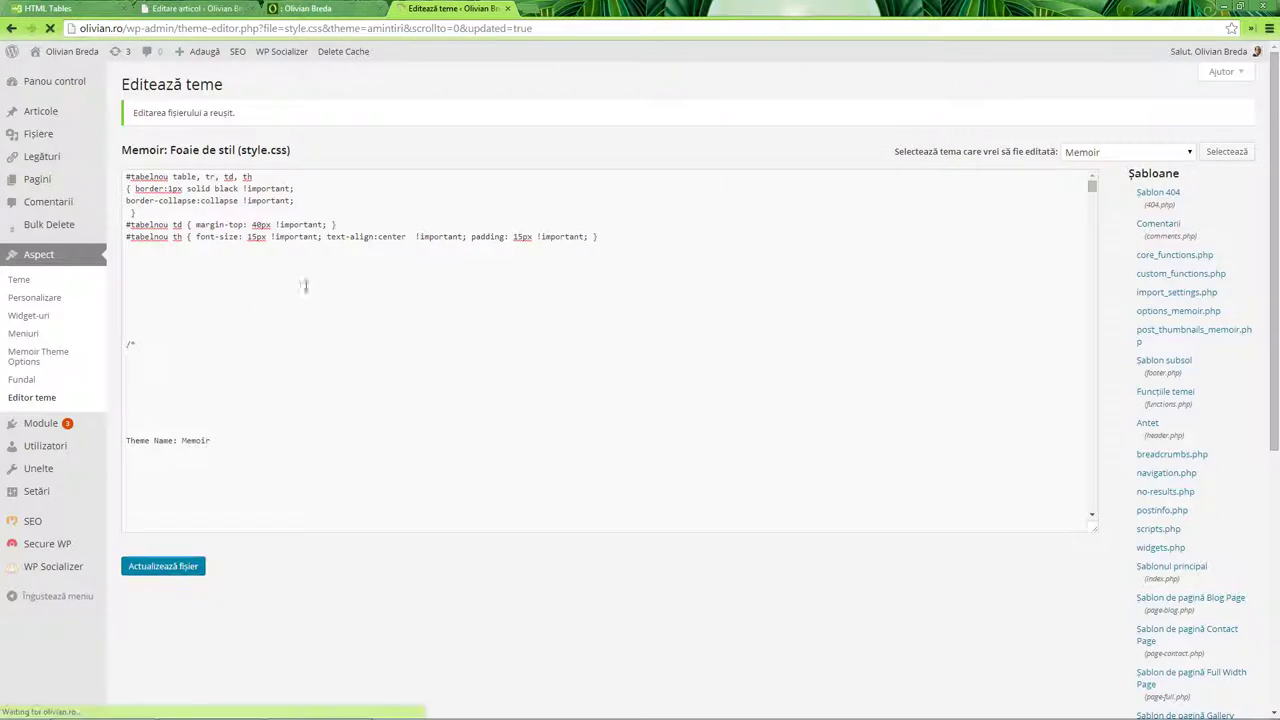
drag(261, 224, 336, 224)
click(290, 8)
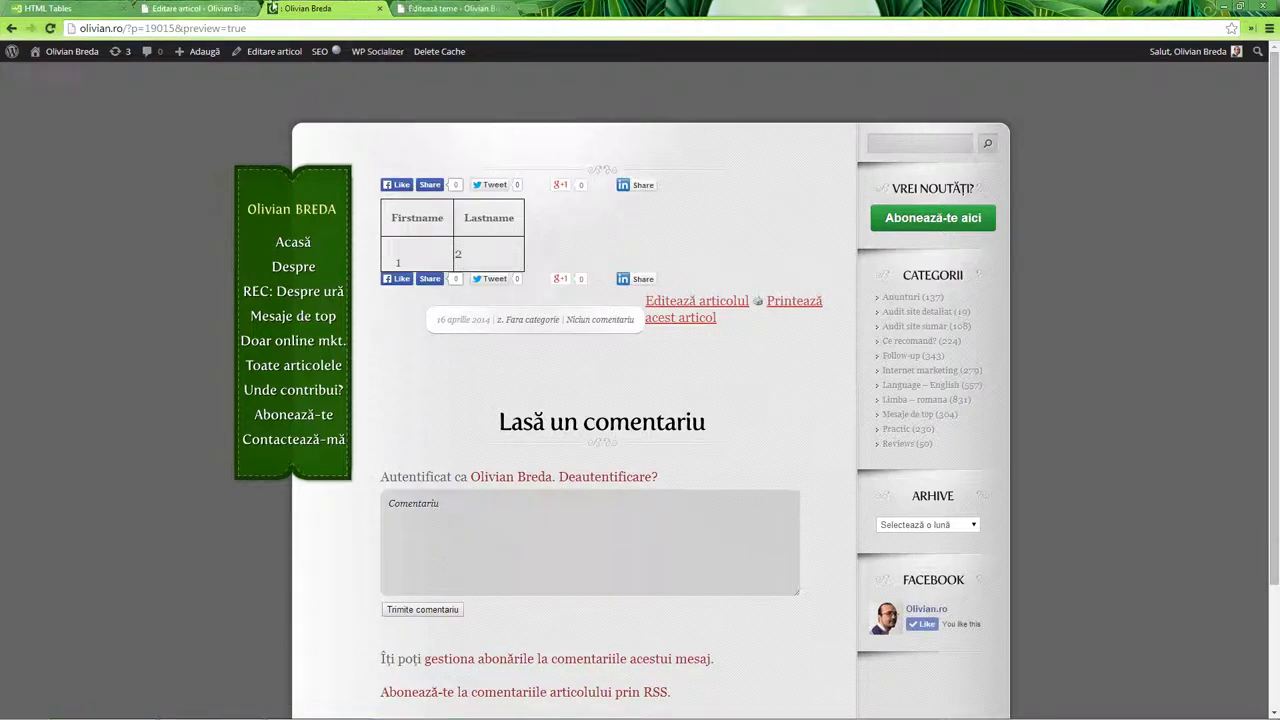
click(410, 8)
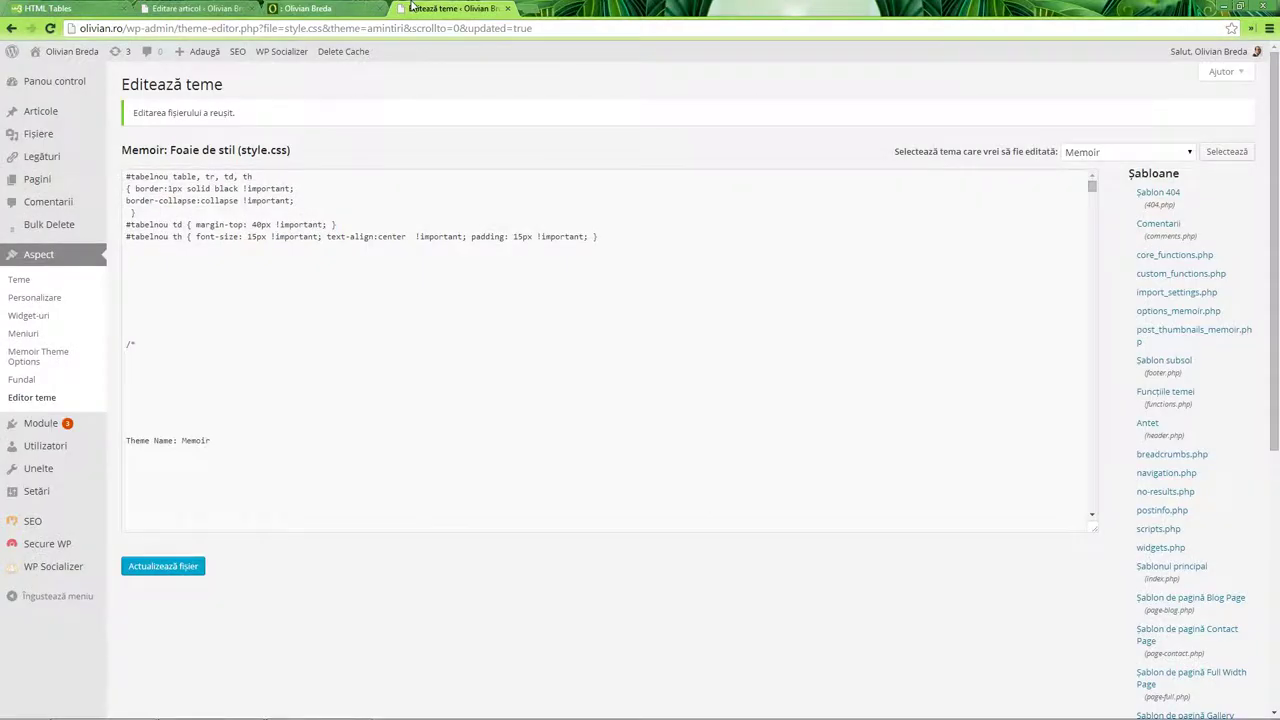
click(360, 8)
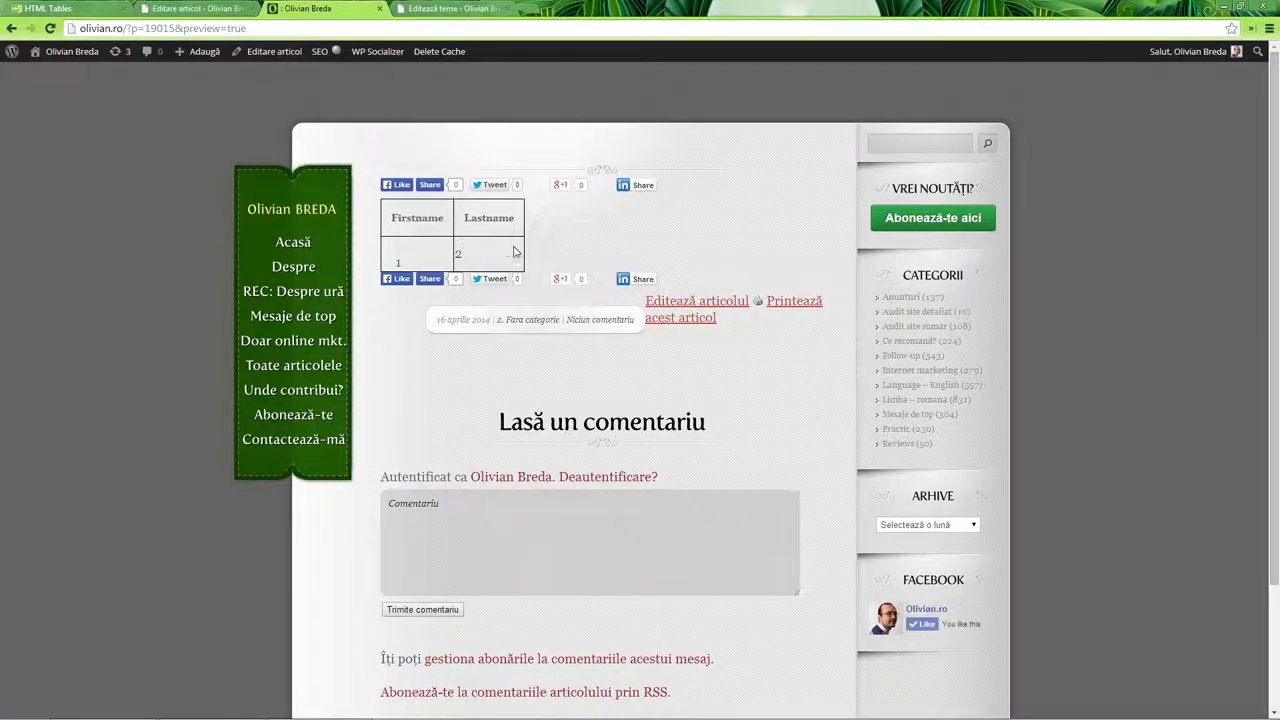
Review the More Examples and HTML Table Tags sections on the W3Schools page and return to the article editor.
click(65, 8)
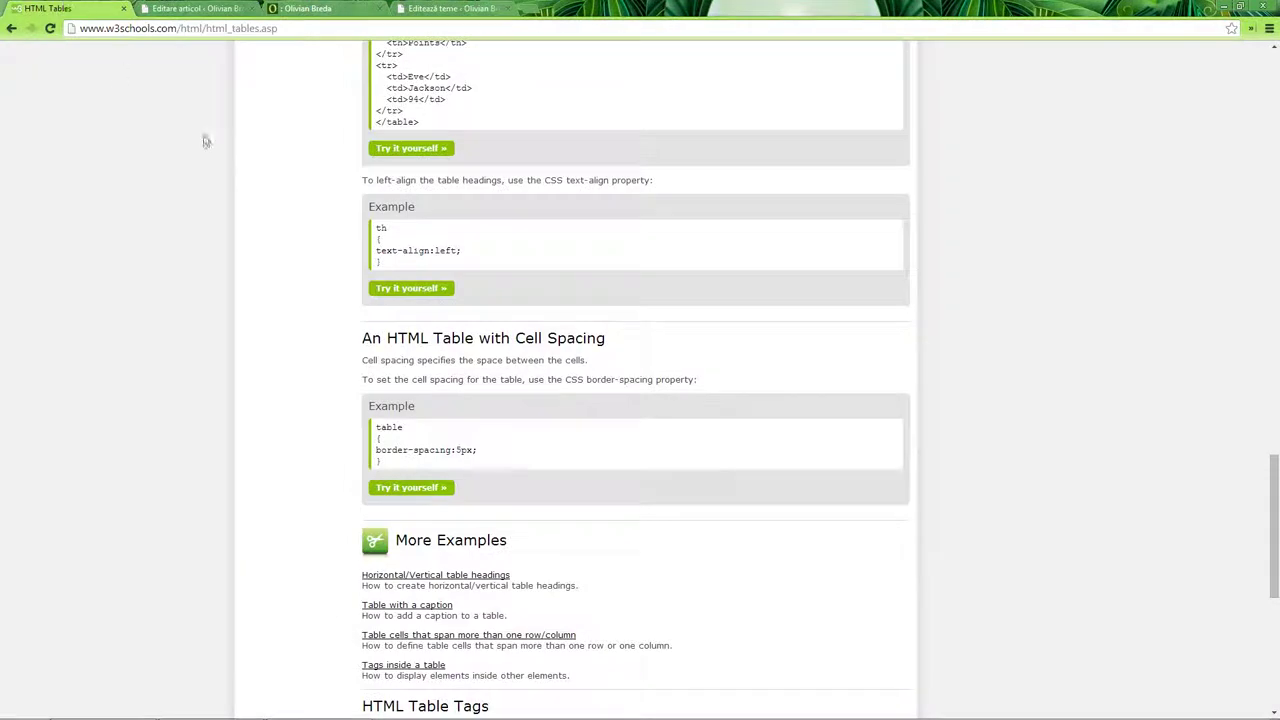
scroll(857, 421, down, 2)
scroll(857, 421, down, 2)
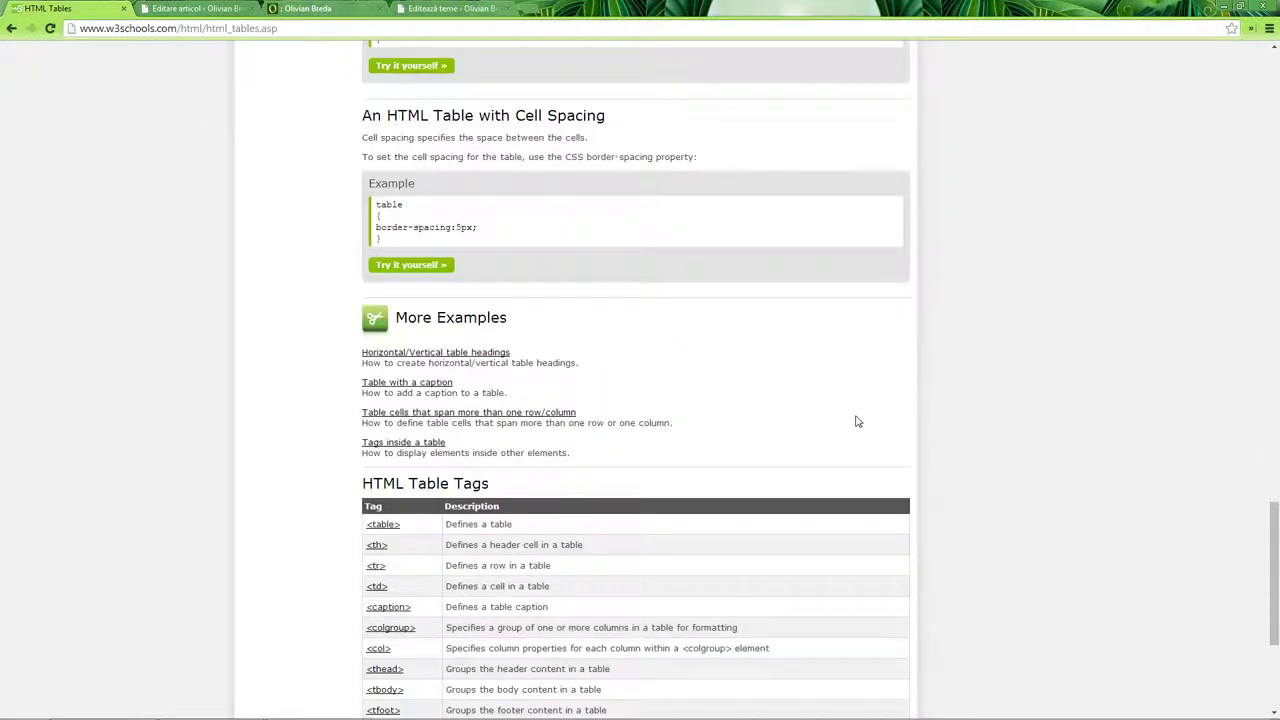
scroll(855, 420, up, 10)
click(194, 7)
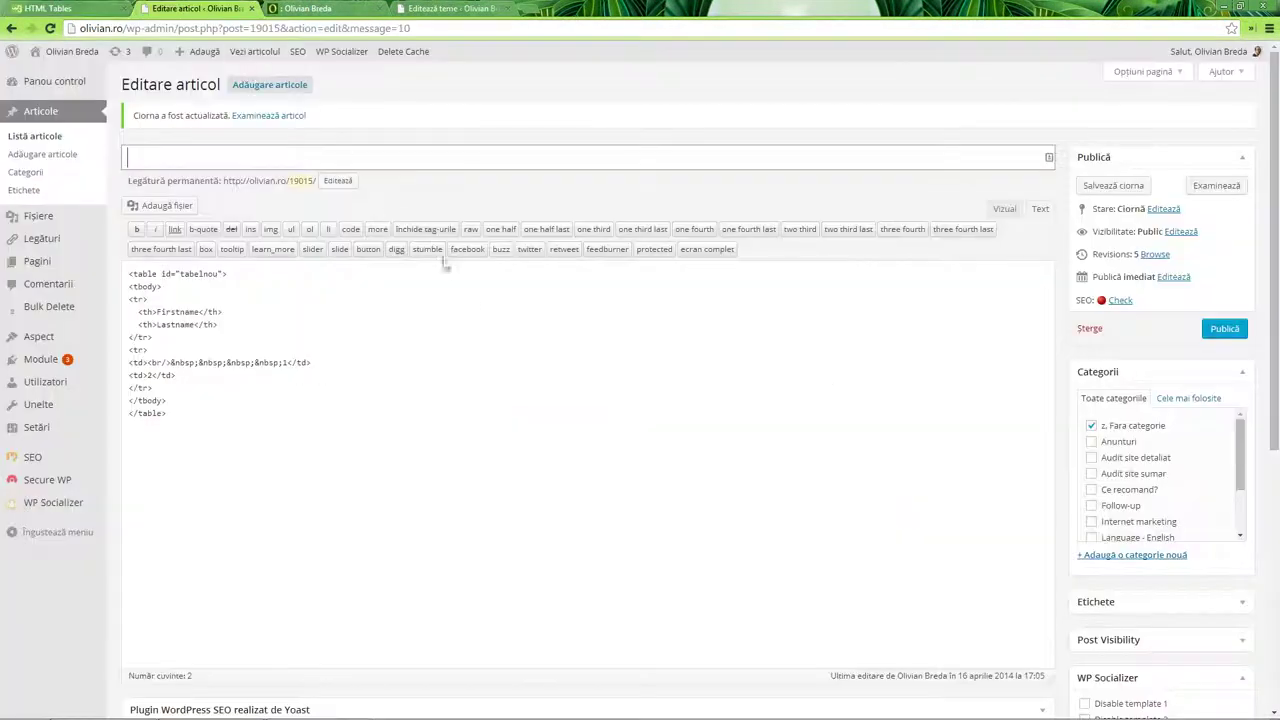
Replace the article's code with a new table skeleton containing table, tbody and tr tags.
key(ctrl+a)
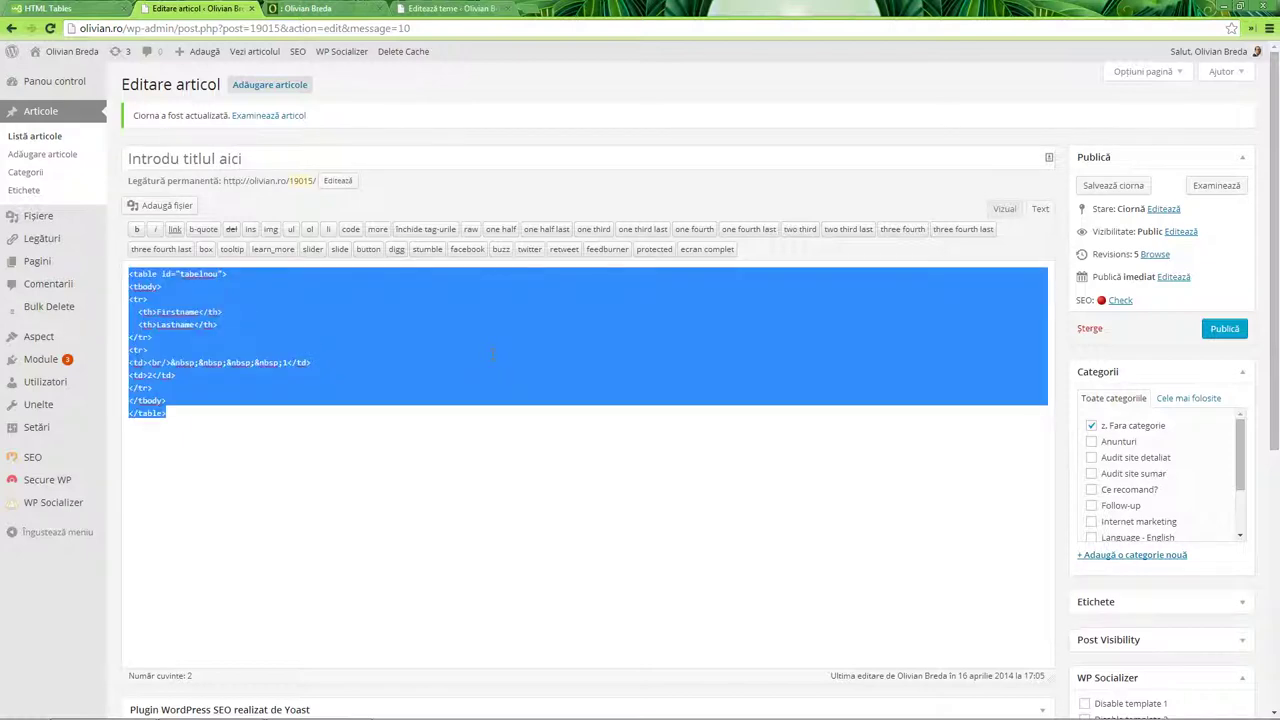
text(<table> )
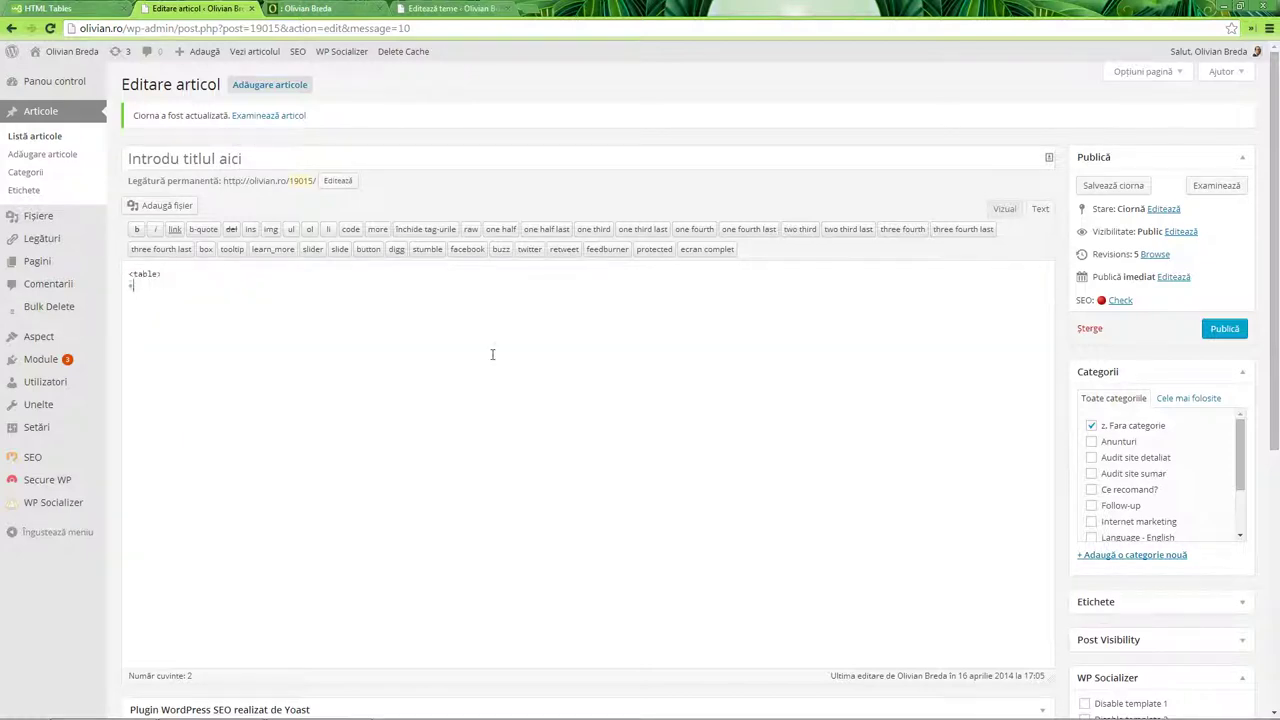
text(<table>)
key(Return)
text(<tbody>)
key(Up)
key(Return)
key(Return)
key(Up)
key(Return)
Add three td cells containing 1, 2 and 3 to the new table row.
text(<td>)
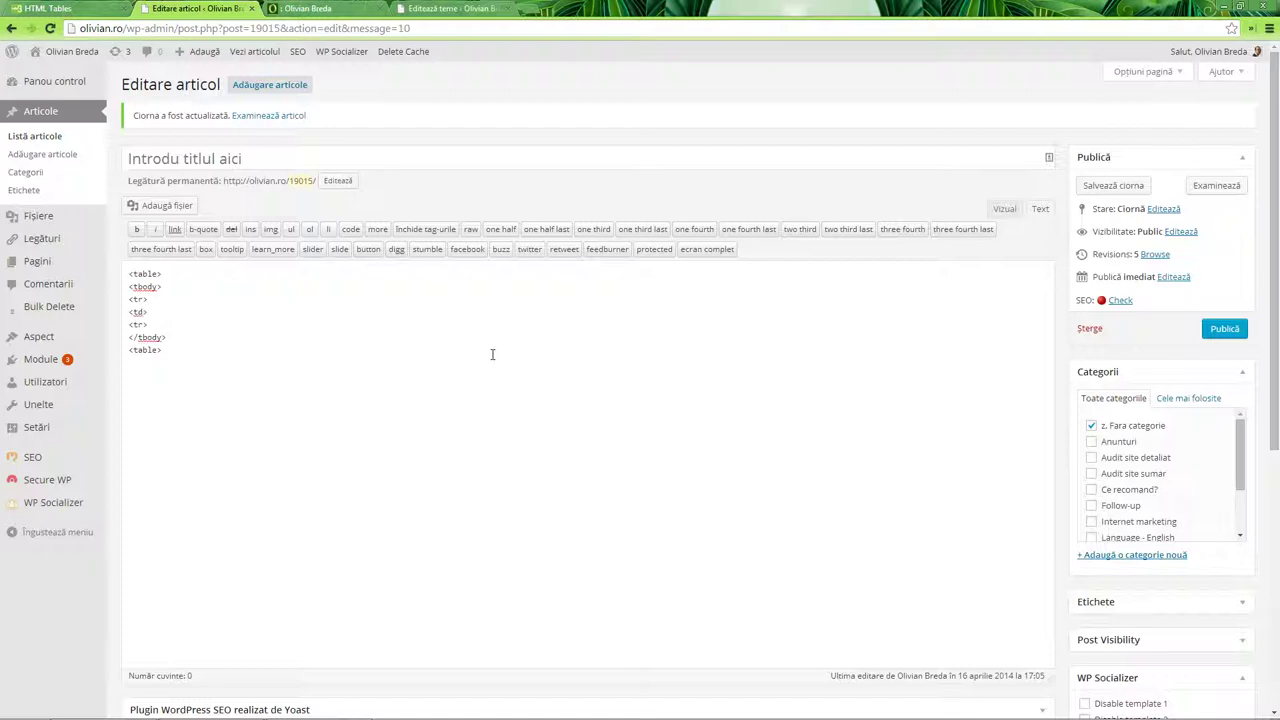
text(1</td>)
key(Return)
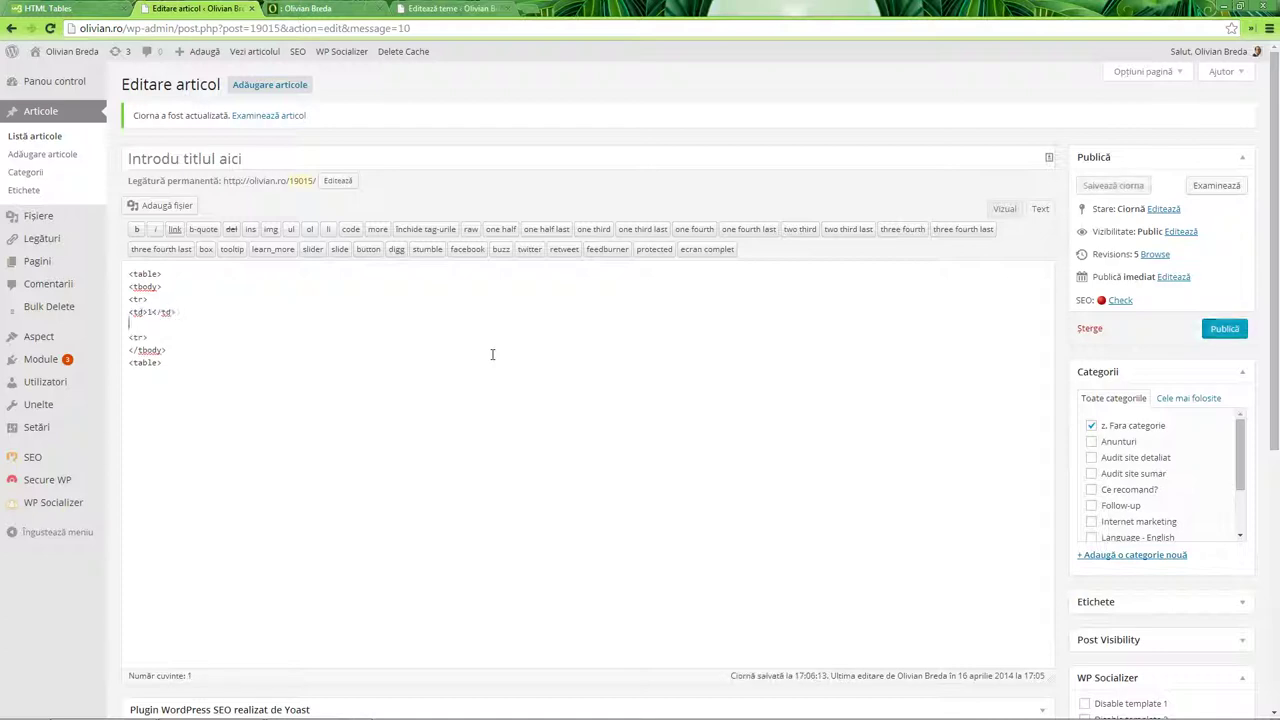
key(ctrl+v)
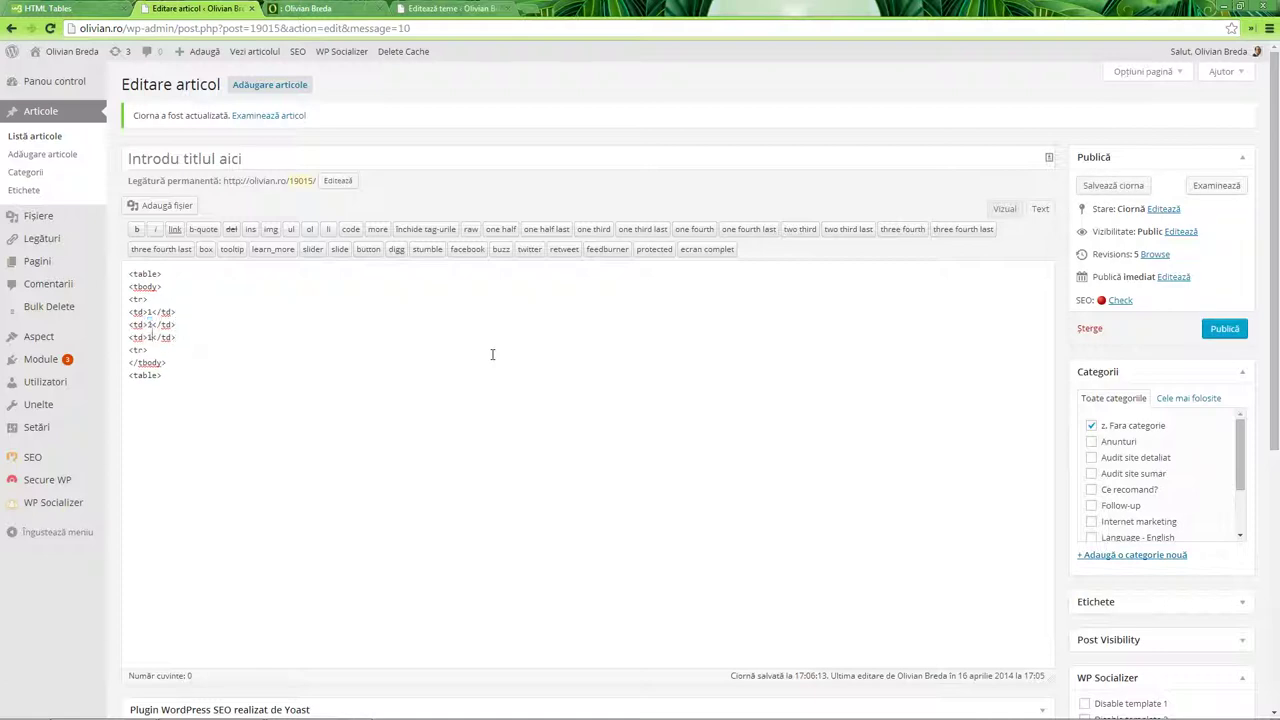
Duplicate the three-cell row until the table has four rows, and change the first row's opening td tags to th.
key(shift+Down)
key(shift+Down)
key(shift+Down)
key(shift+Down)
key(shift+Down)
key(shift+Down)
key(ctrl+c)
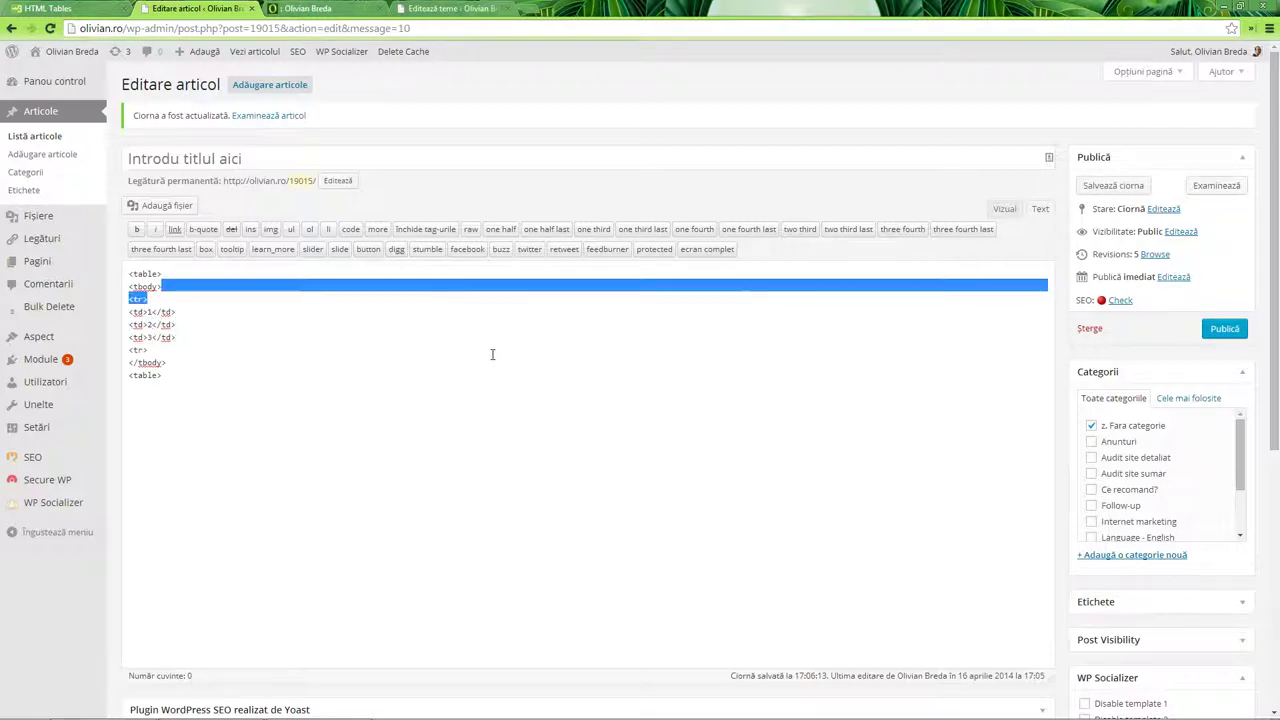
click(492, 354)
key(ctrl+v)
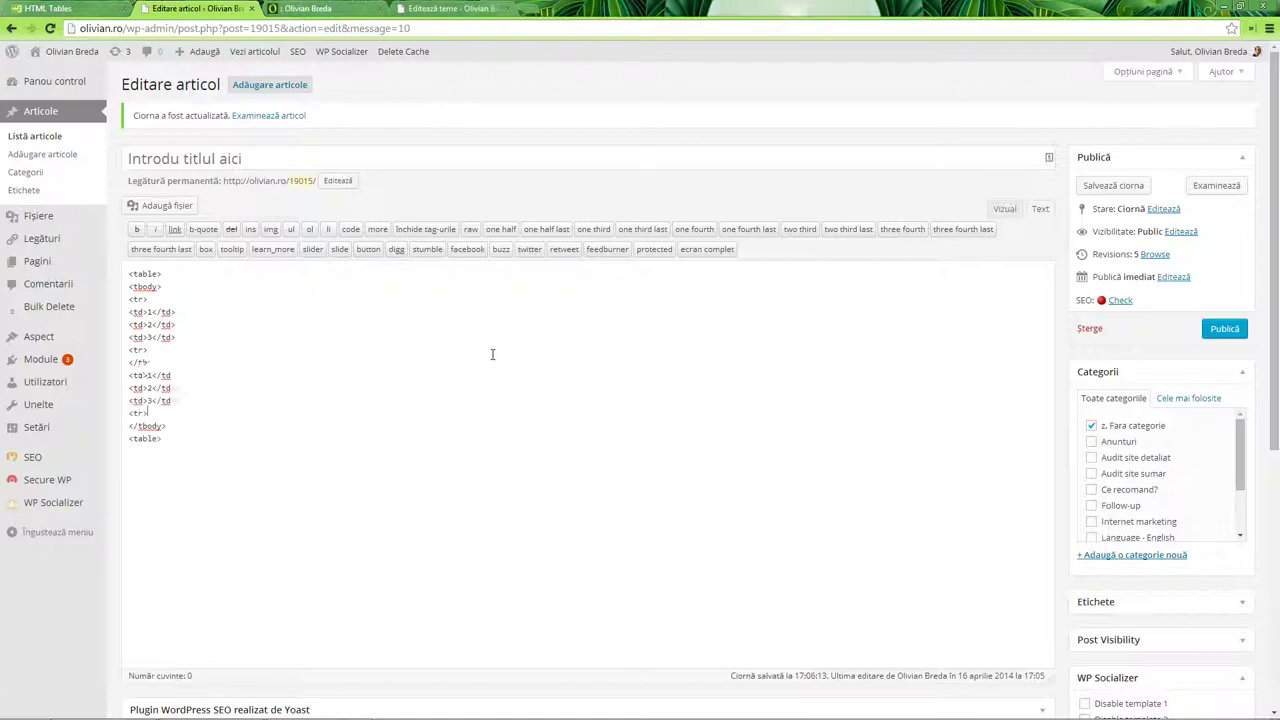
key(ctrl+v)
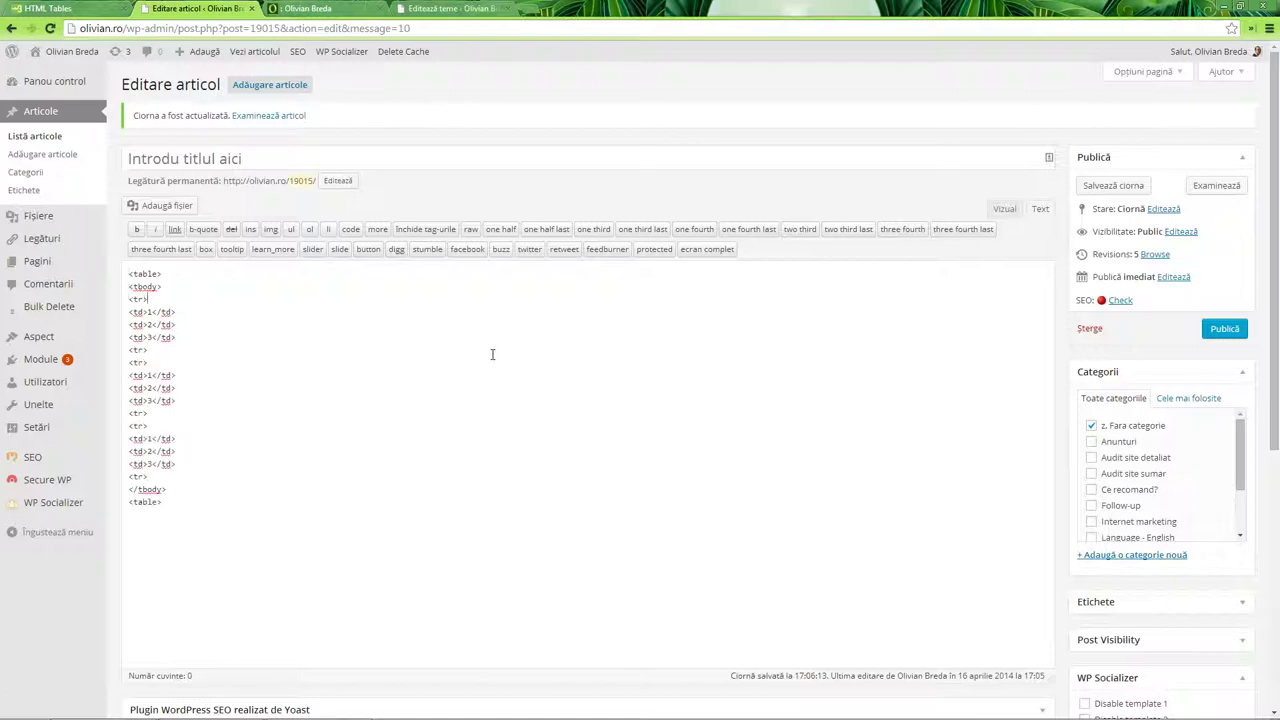
key(Return)
key(ctrl+v)
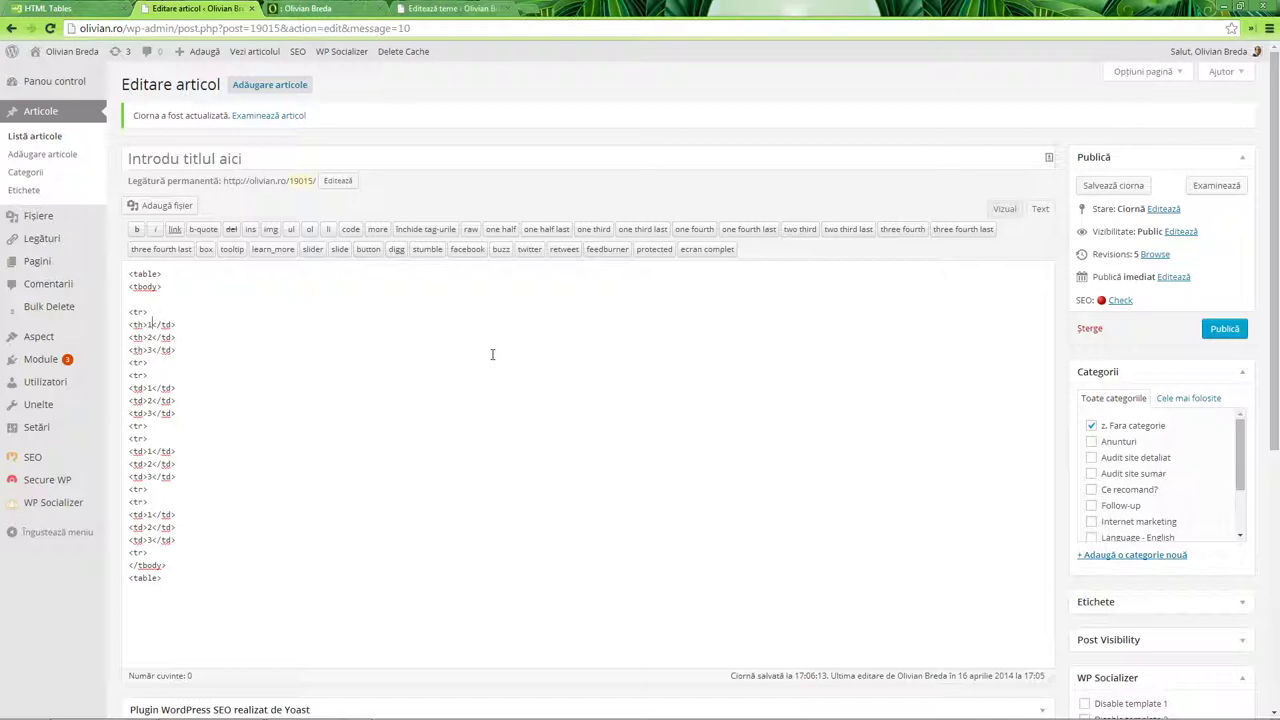
Extend the three heading cell texts to "1nume", "2prenume" and "3crt".
text(nume)
key(Down)
key(Down)
text(prenume)
key(Down)
text(cert)
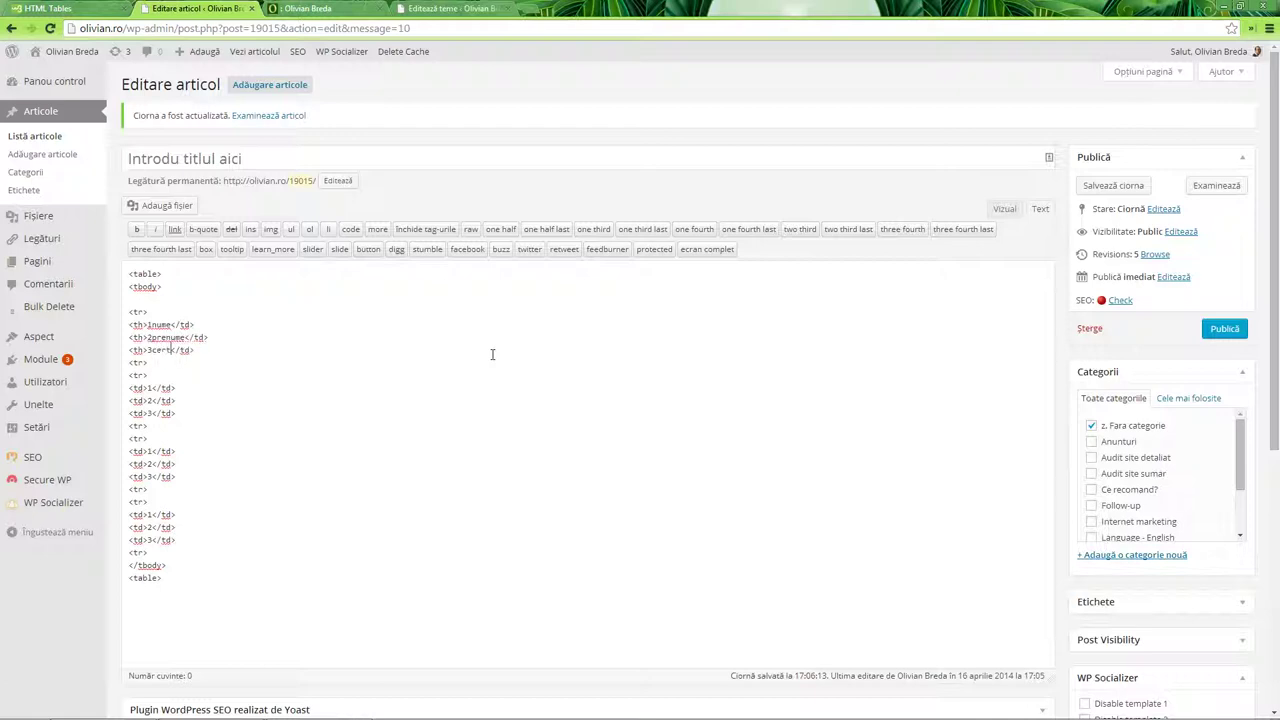
key(Left)
key(Left)
key(BackSpace)
Preview the article and compare the table and its code with the #tabelnou rules in style.css.
click(1215, 185)
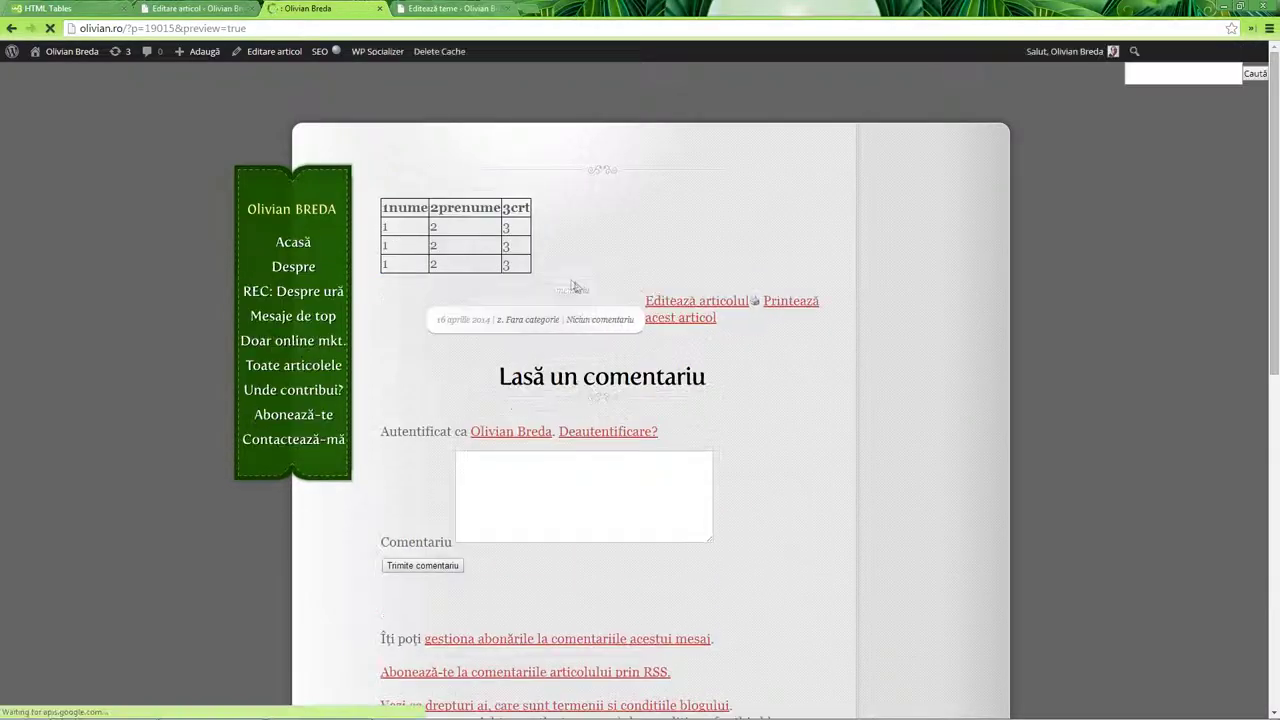
click(200, 8)
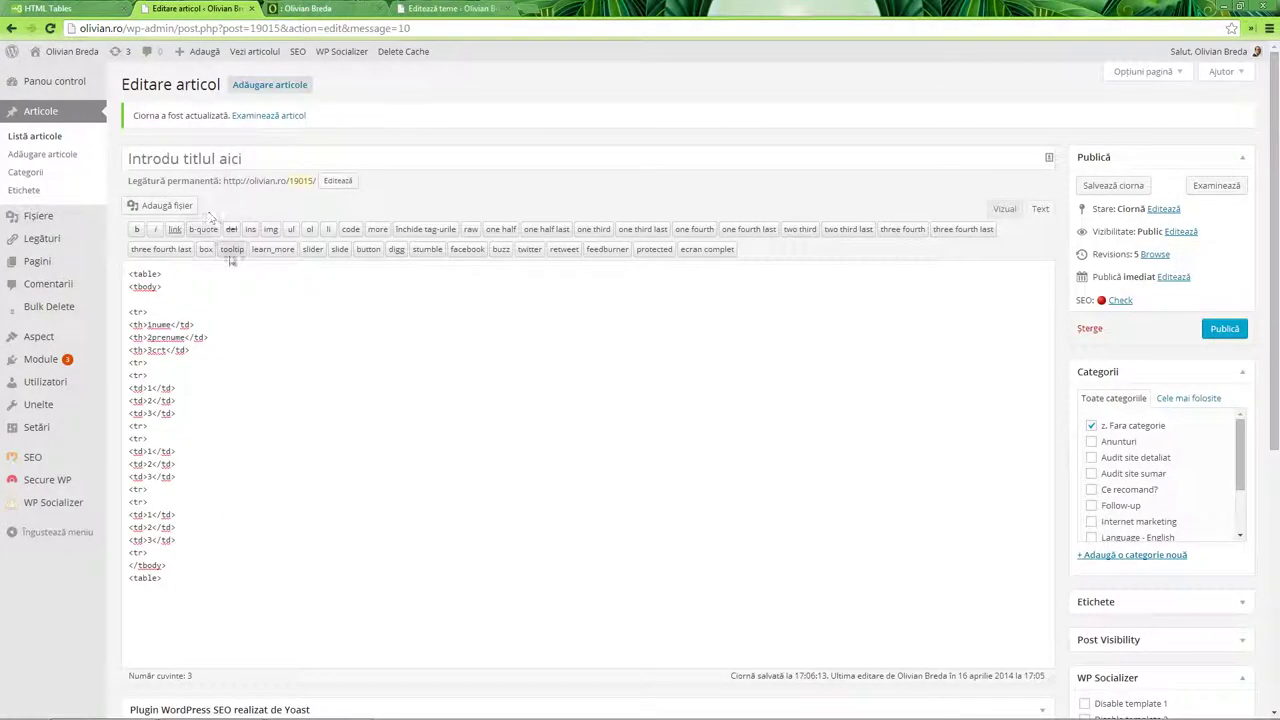
key(ctrl+Tab)
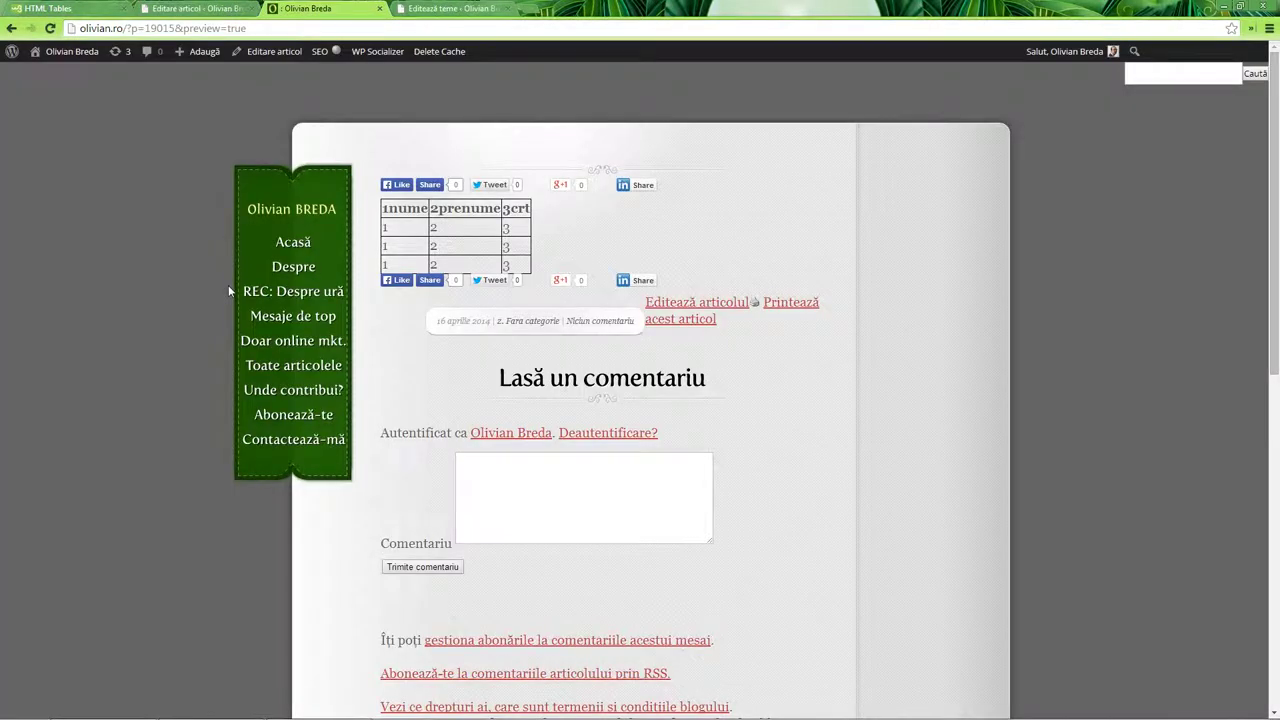
key(F5)
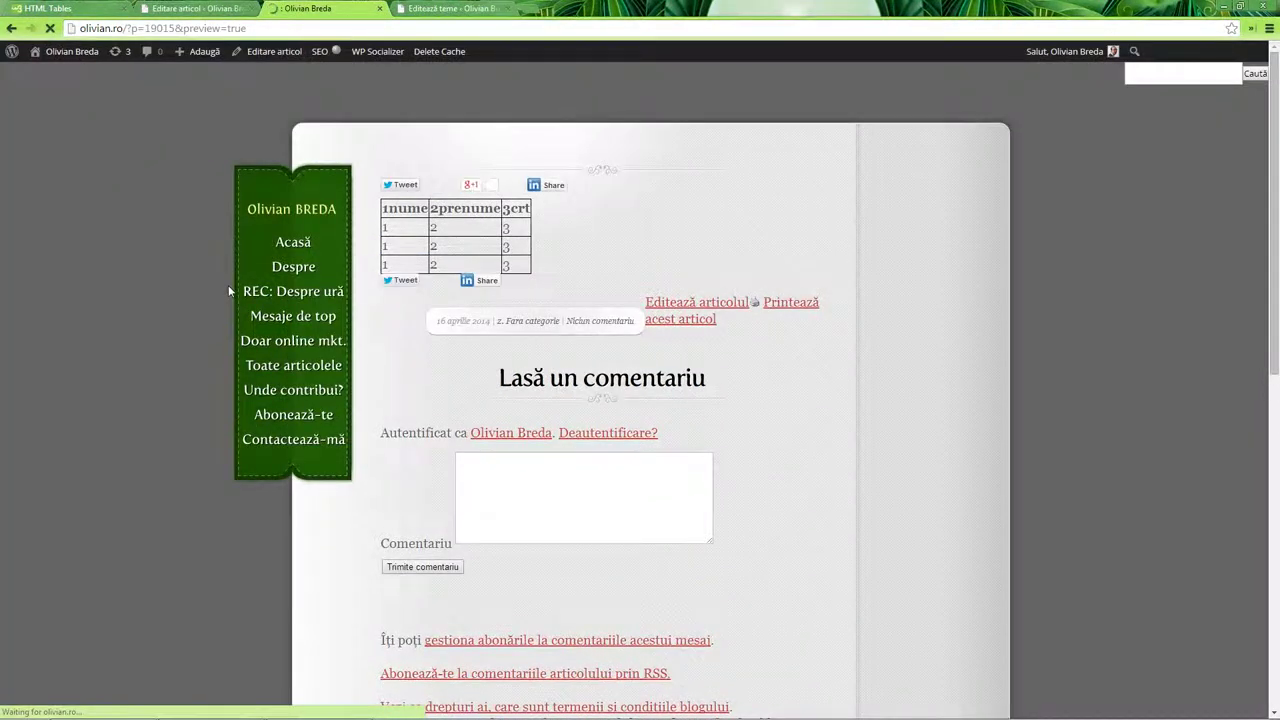
key(ctrl+shift+Tab)
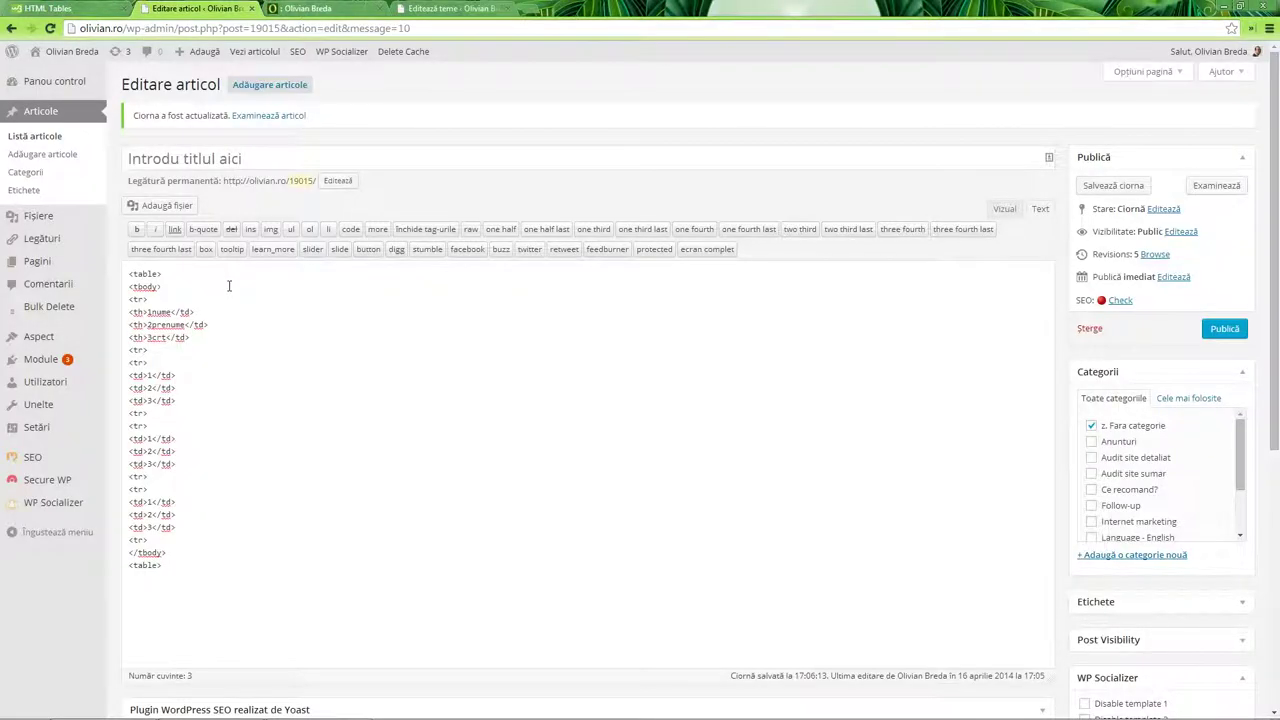
key(ctrl+Tab)
key(ctrl+Tab)
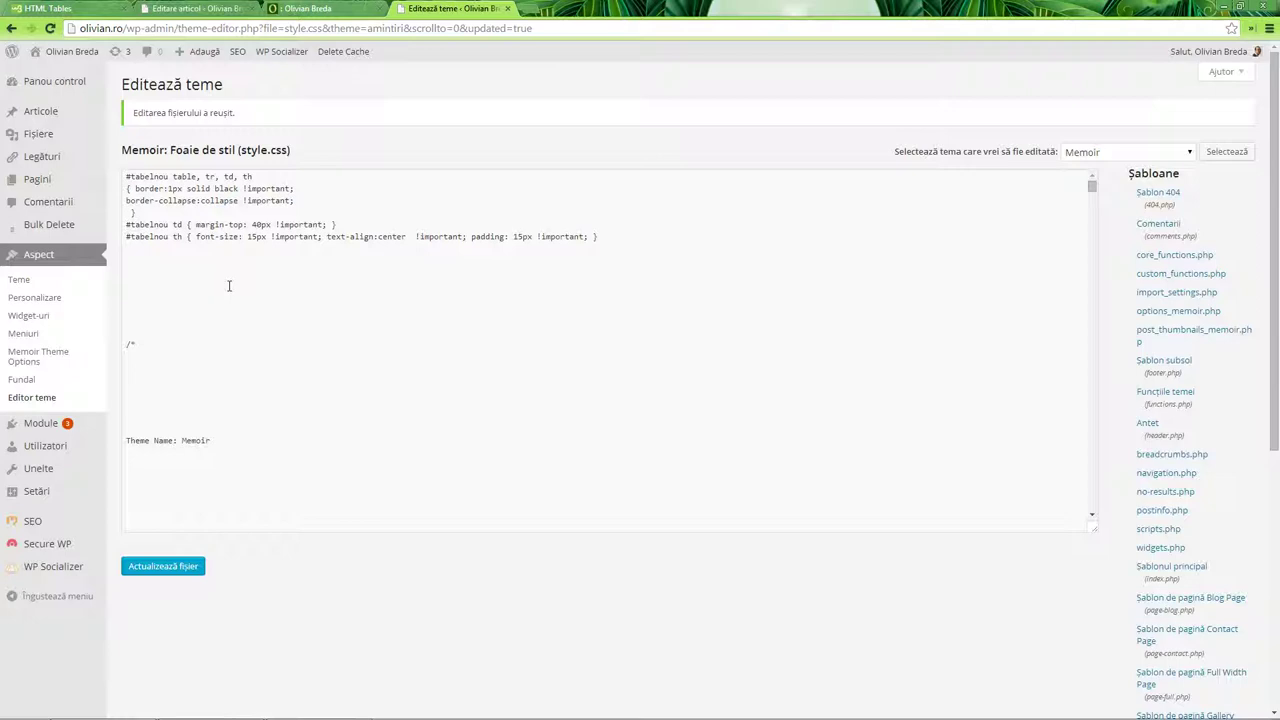
key(ctrl+shift+Tab)
key(ctrl+shift+Tab)
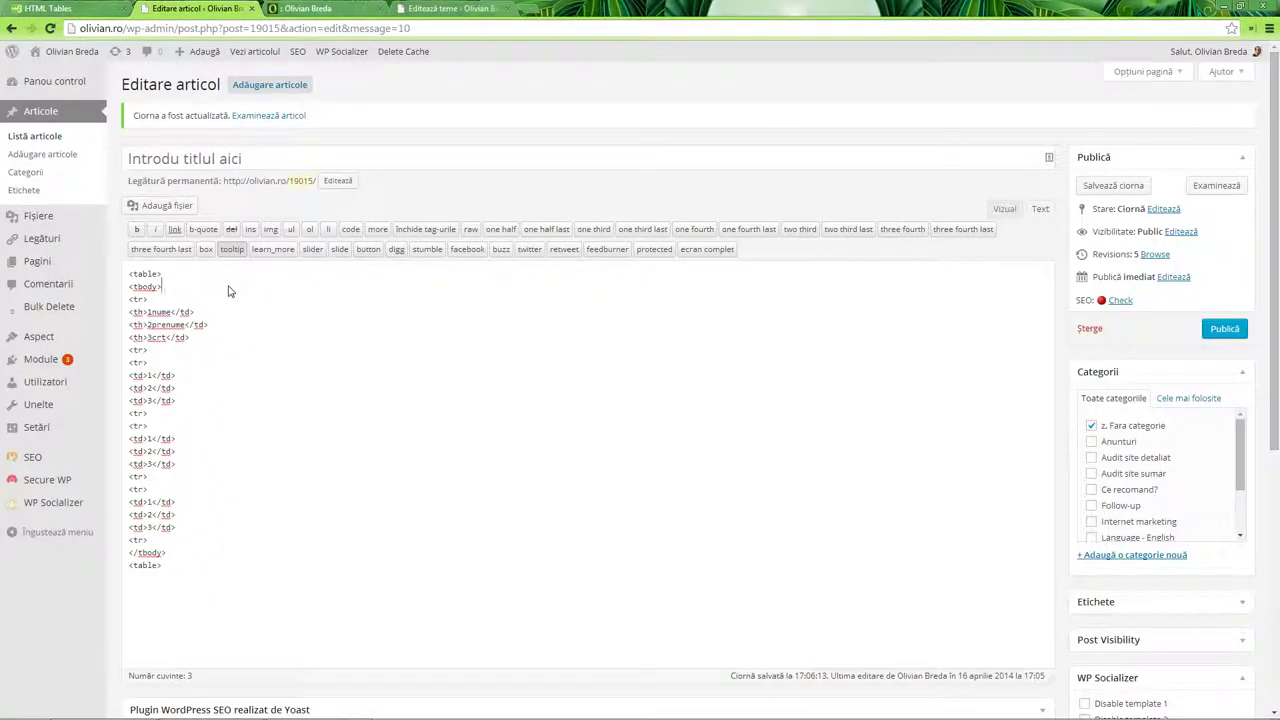
key(ctrl+Tab)
key(ctrl+Tab)
key(ctrl+shift+Tab)
key(ctrl+shift+Tab)
Turn the closing tr and table tags into </tr> and </table>, and switch to the visual view and back to clean up the code.
click(142, 566)
text(/)
click(179, 539)
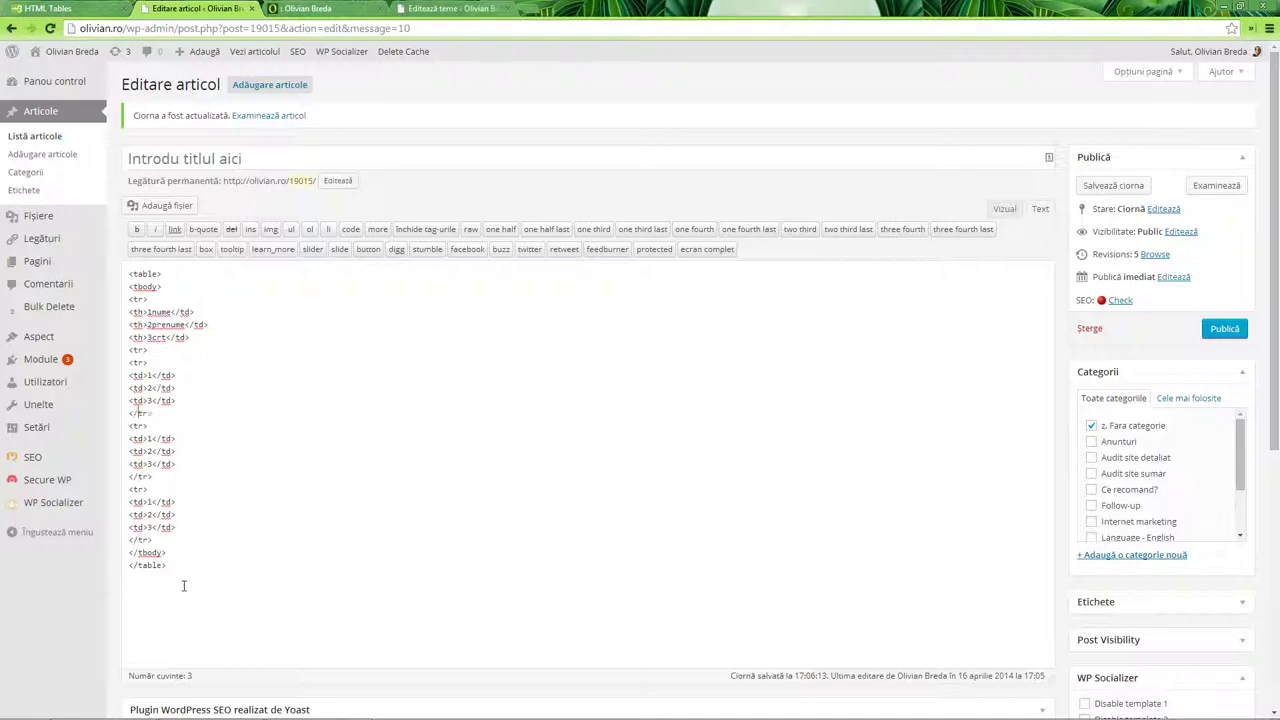
key(Up)
key(Up)
key(Up)
click(1004, 208)
click(1040, 208)
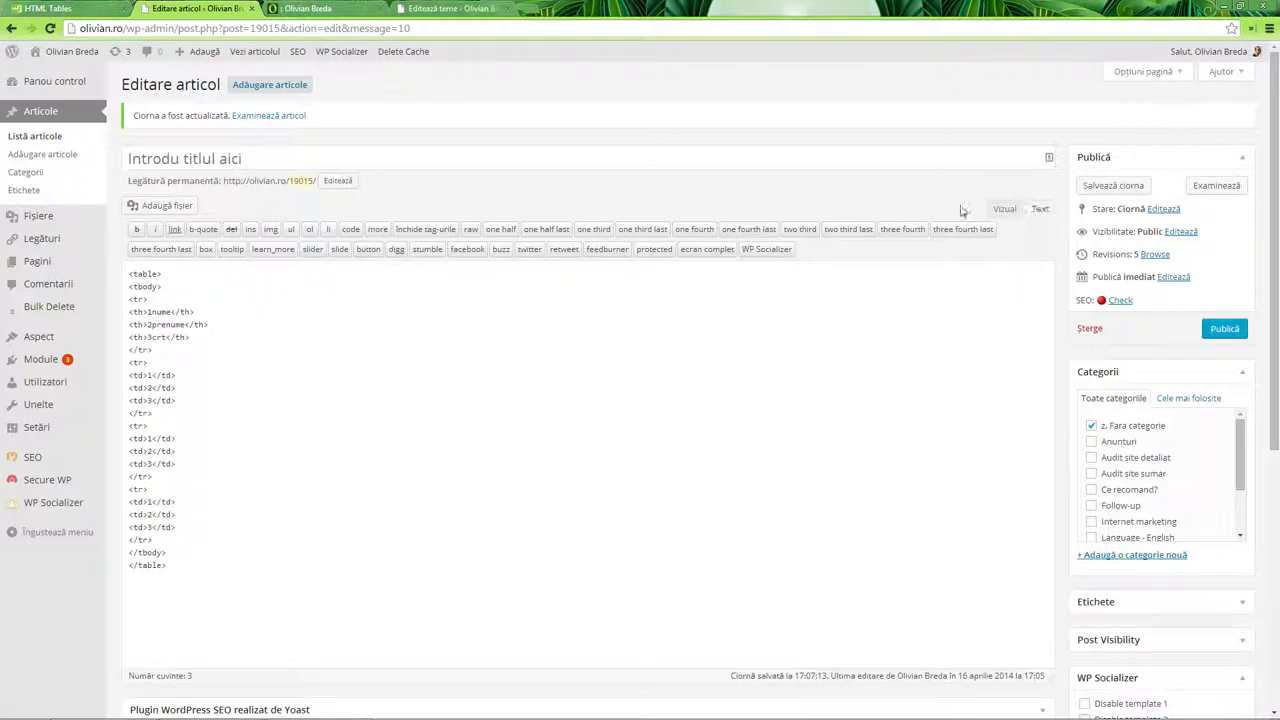
Add id="tabelnou" to the opening table tag, previewing the article before and after the change.
click(1210, 186)
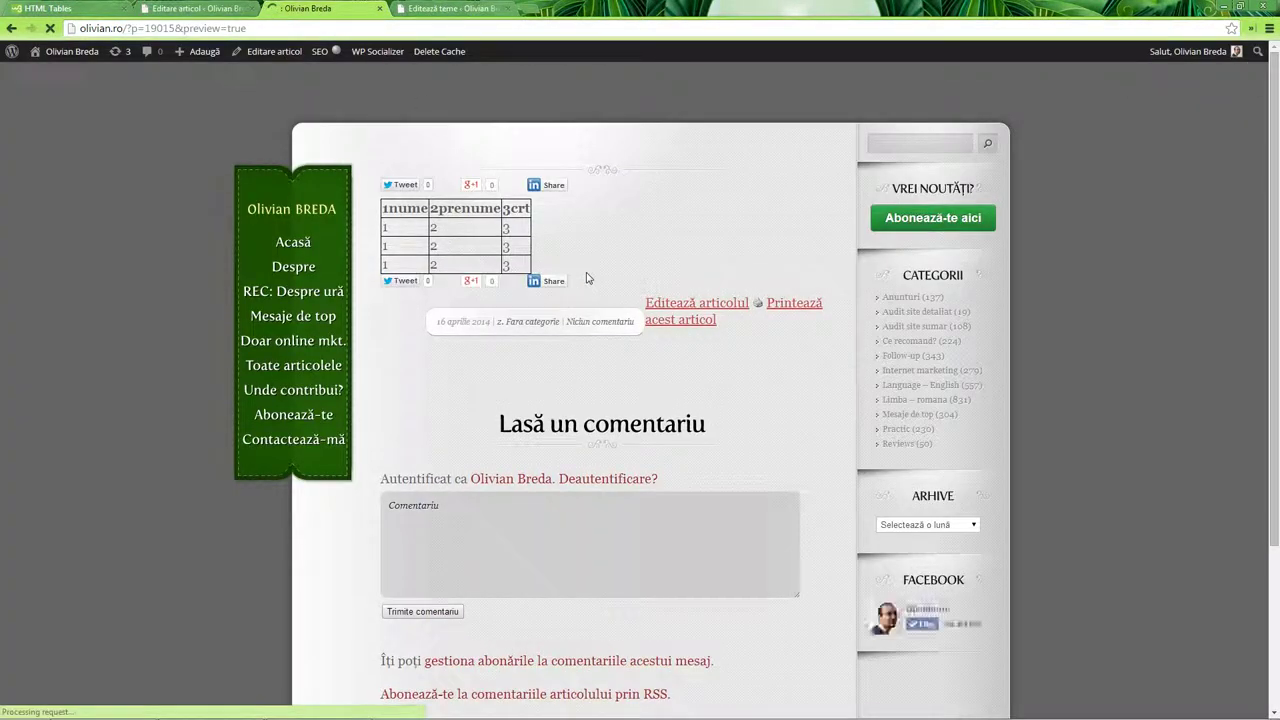
click(428, 8)
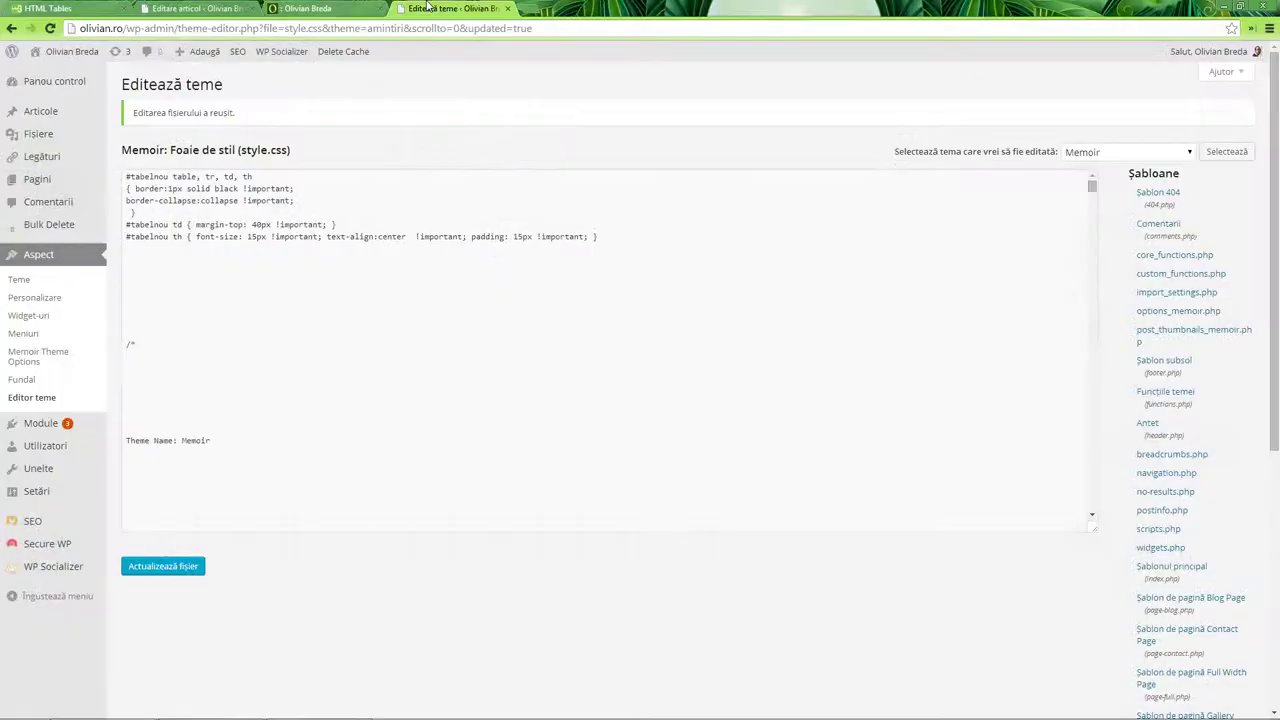
click(239, 8)
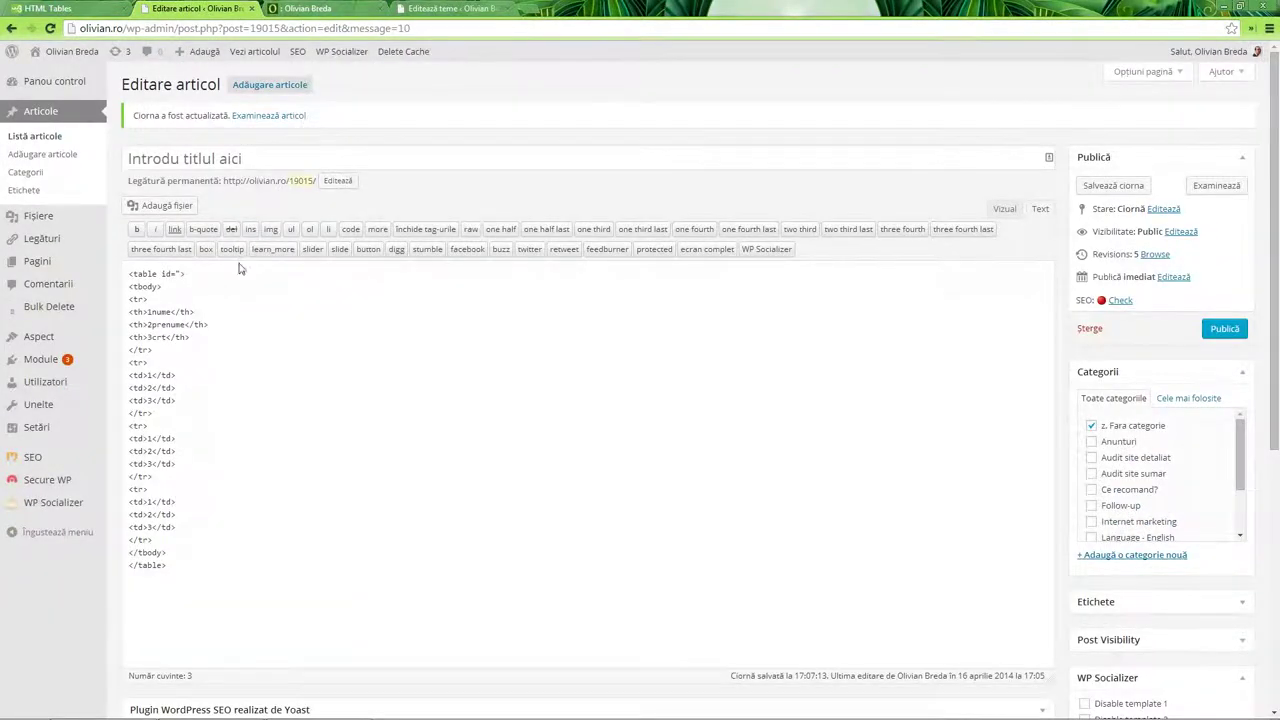
key(ctrl+4)
key(ctrl+2)
text("tabelnou")
click(1216, 186)
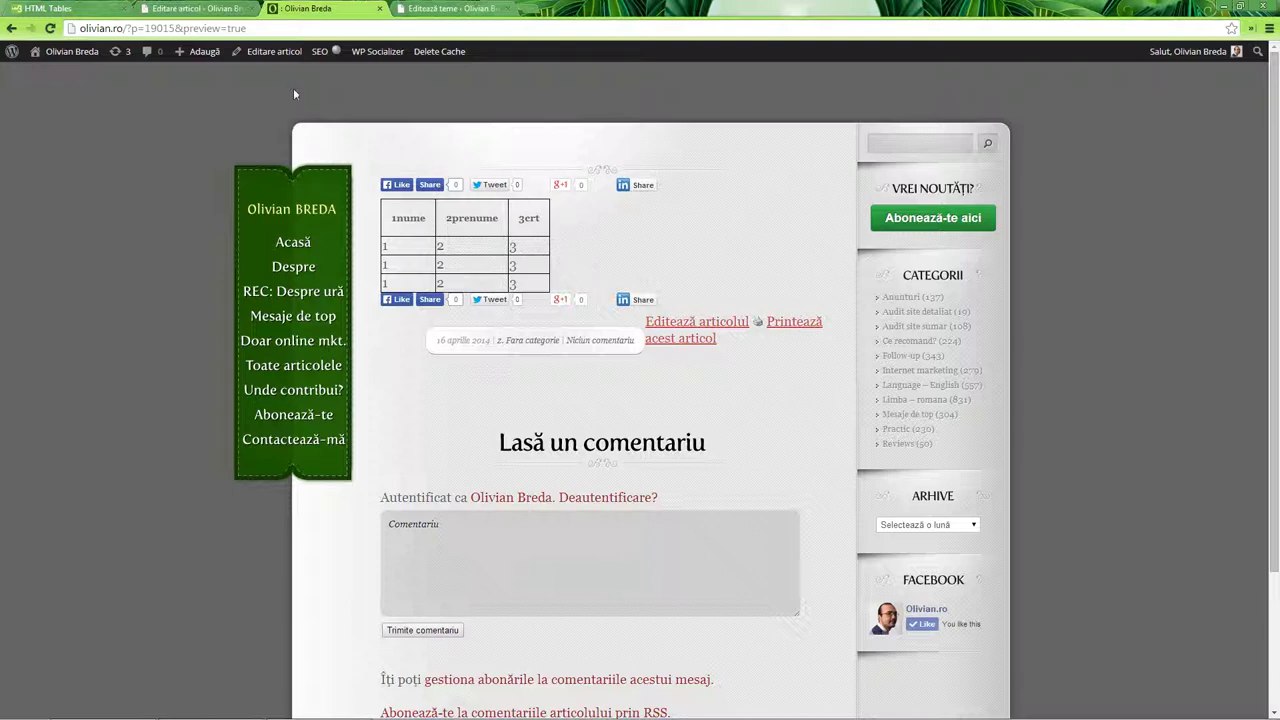
Examine the first data row in the article code and its first two cells in the preview.
click(47, 8)
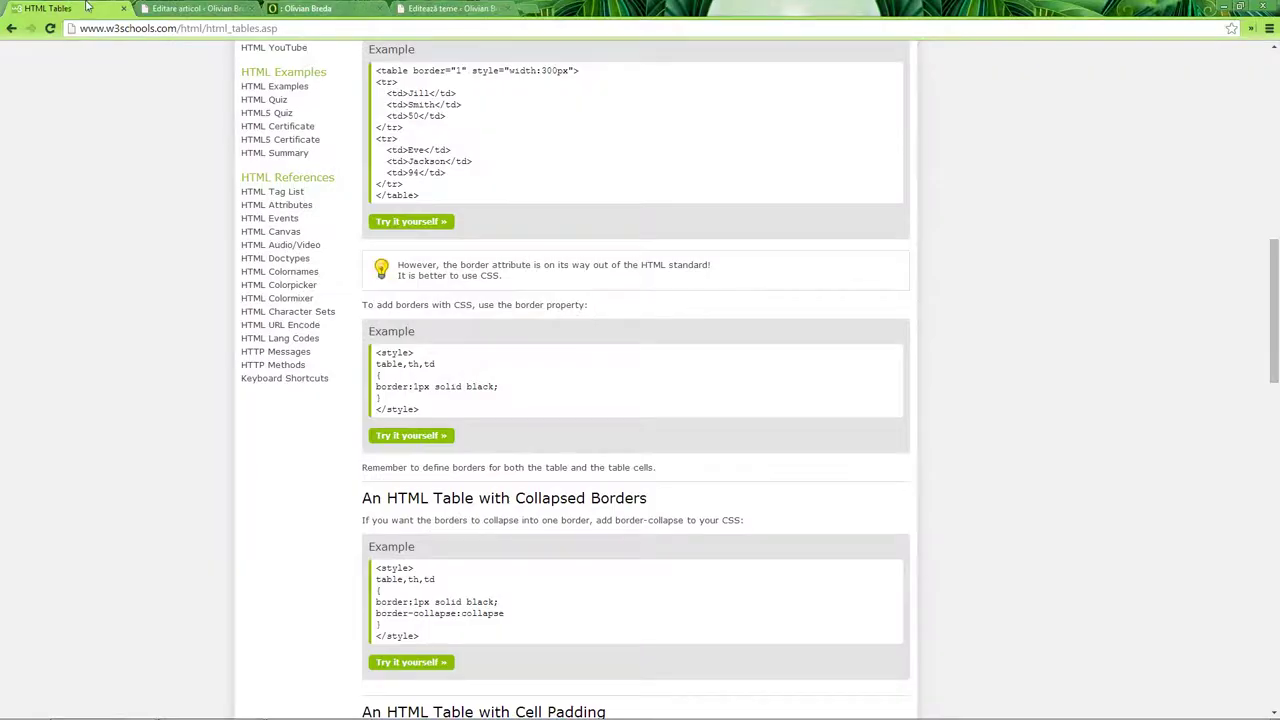
click(187, 8)
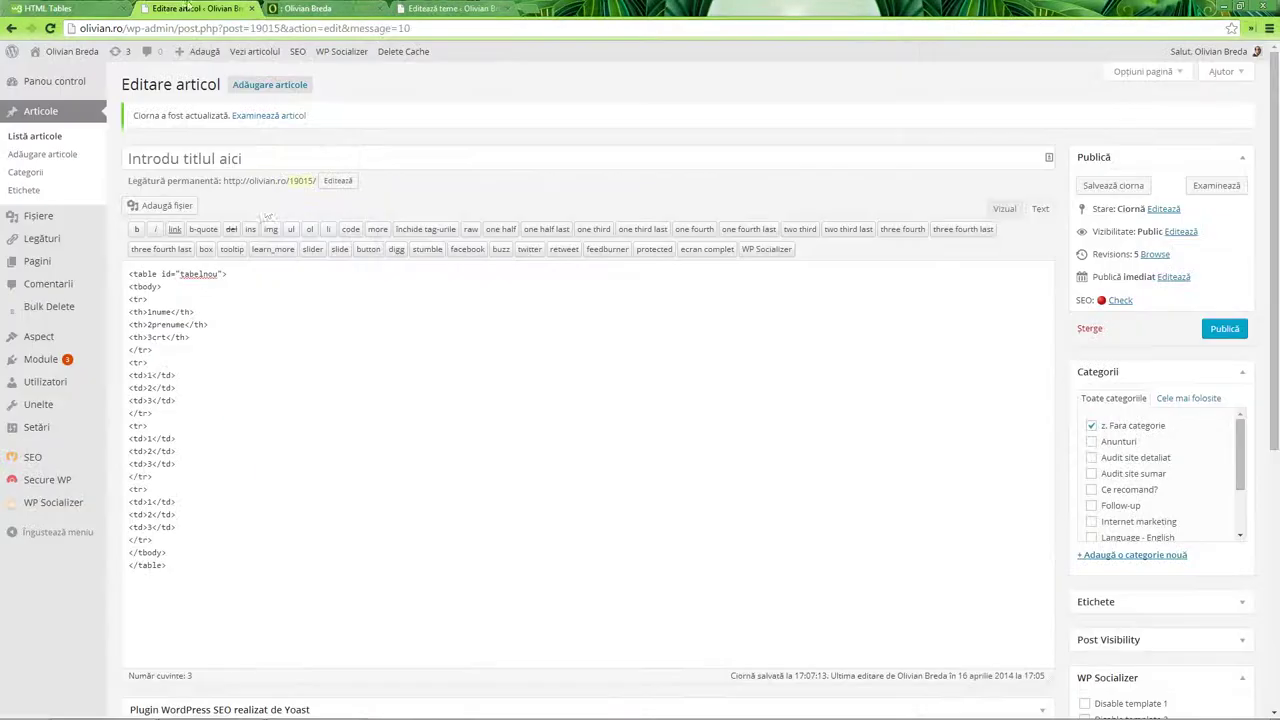
click(145, 362)
key(ctrl+Tab)
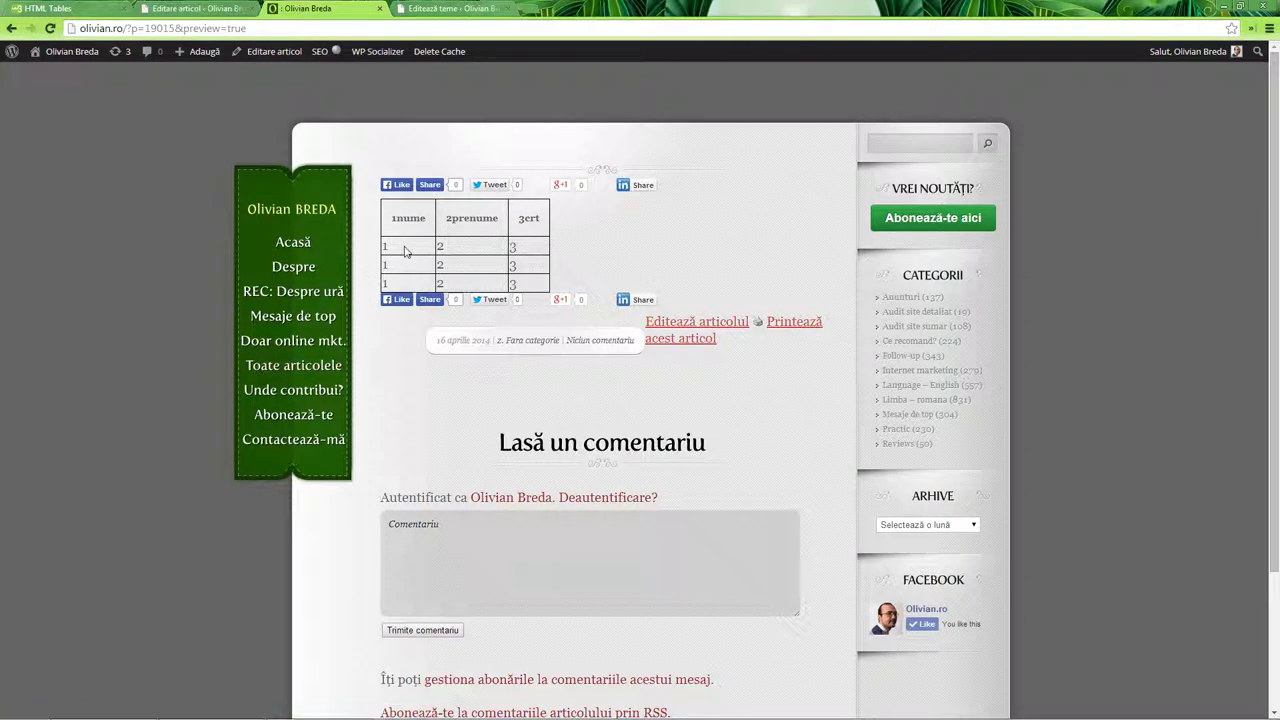
drag(407, 251, 452, 244)
click(464, 246)
click(451, 243)
click(452, 243)
click(224, 7)
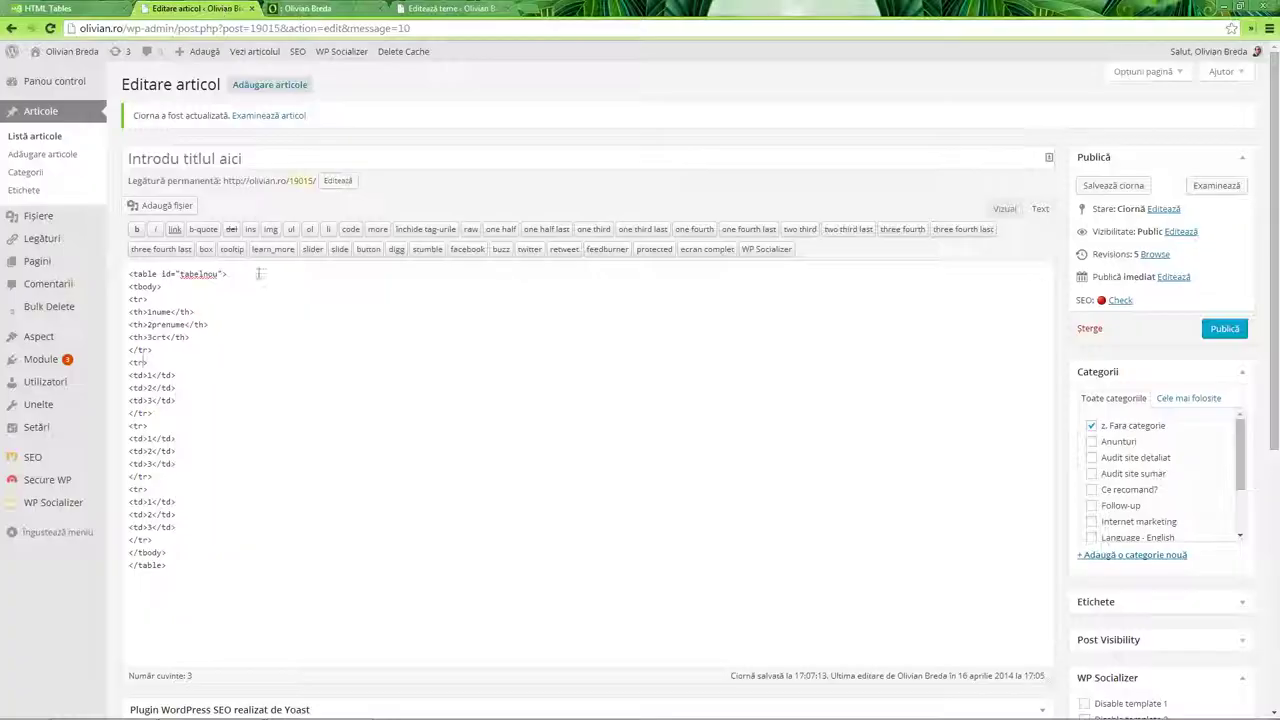
Add colspan=2 to the first data row's first cell, delete that row's second cell and check the merged cell in the preview.
click(142, 374)
text(colspan)
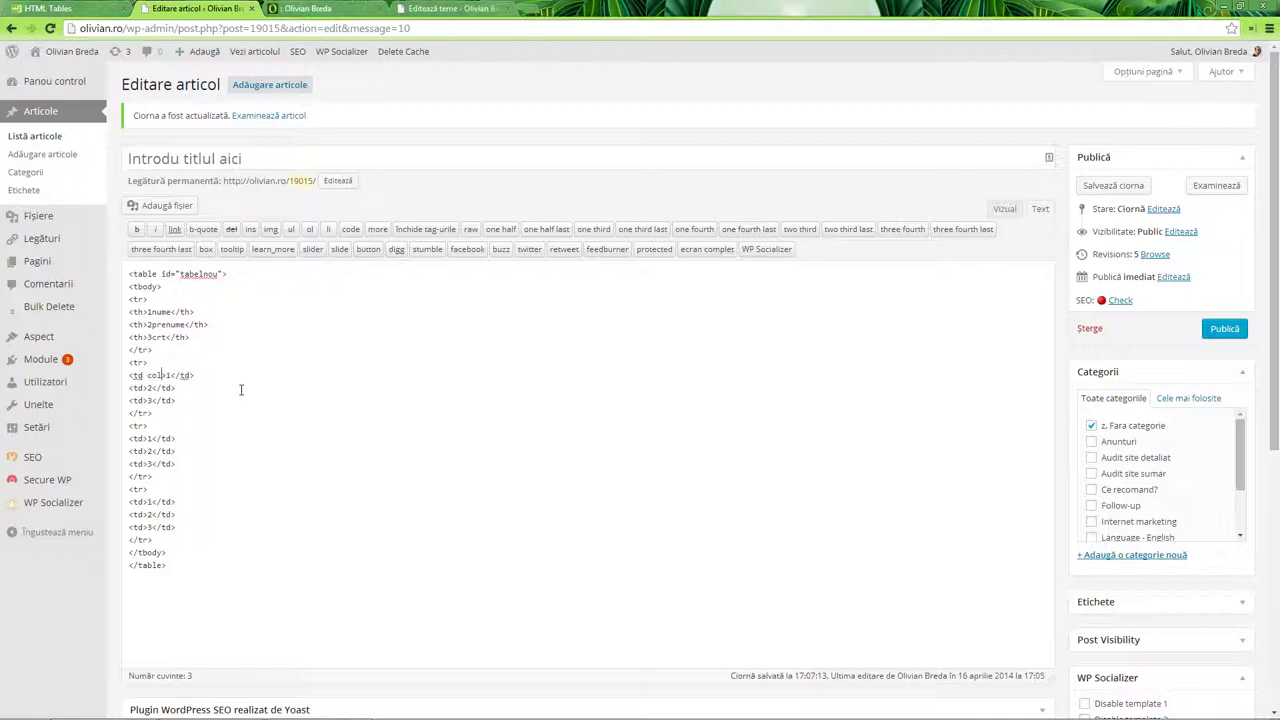
text(=2)
key(shift+Home)
key(BackSpace)
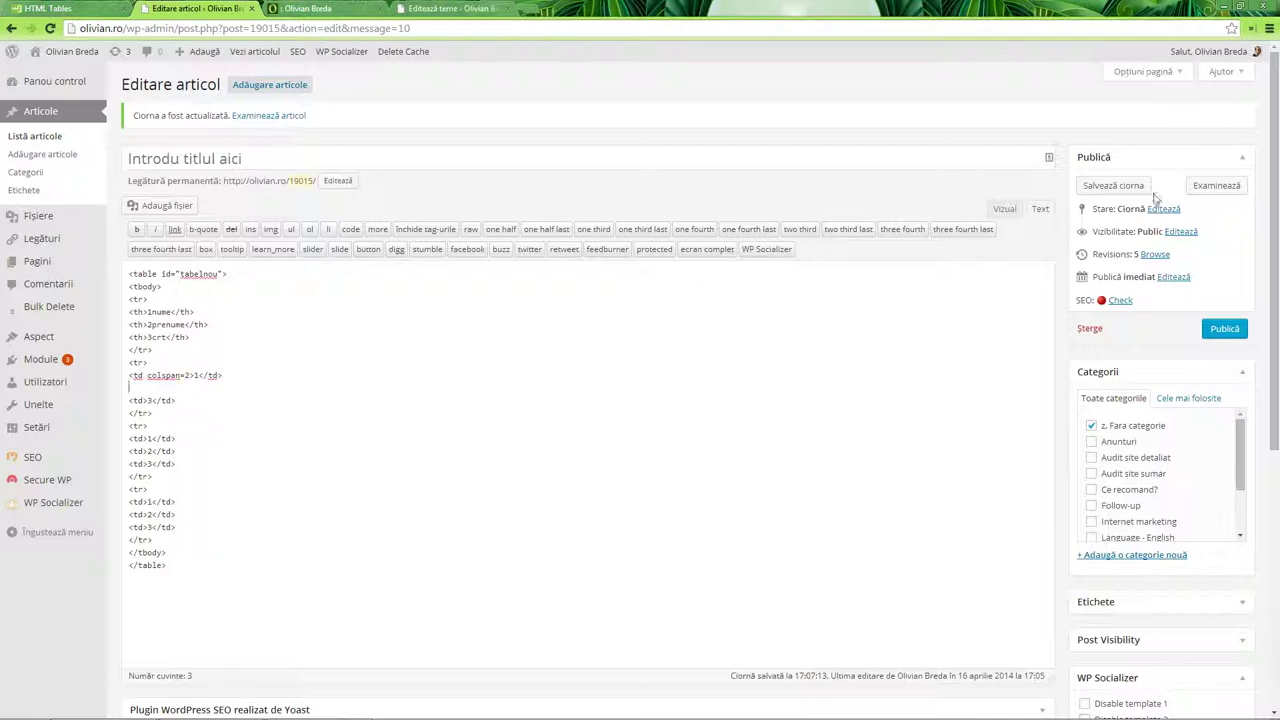
click(1216, 185)
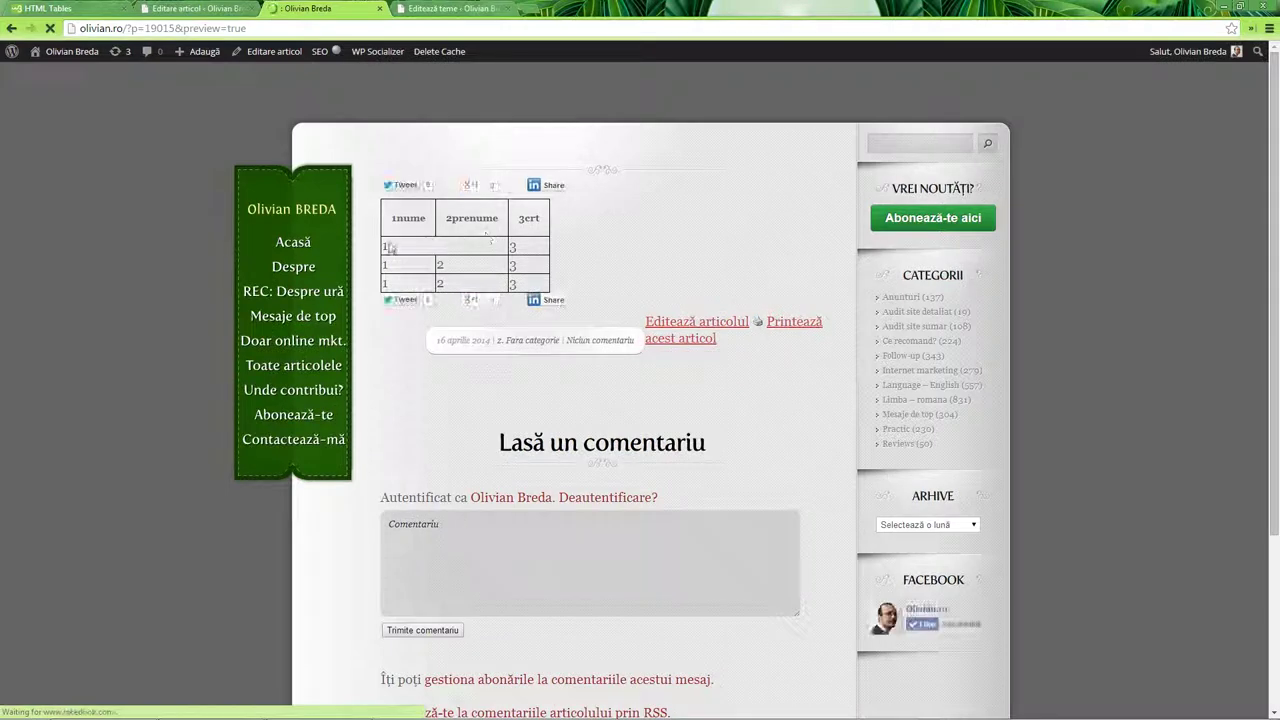
double_click(453, 246)
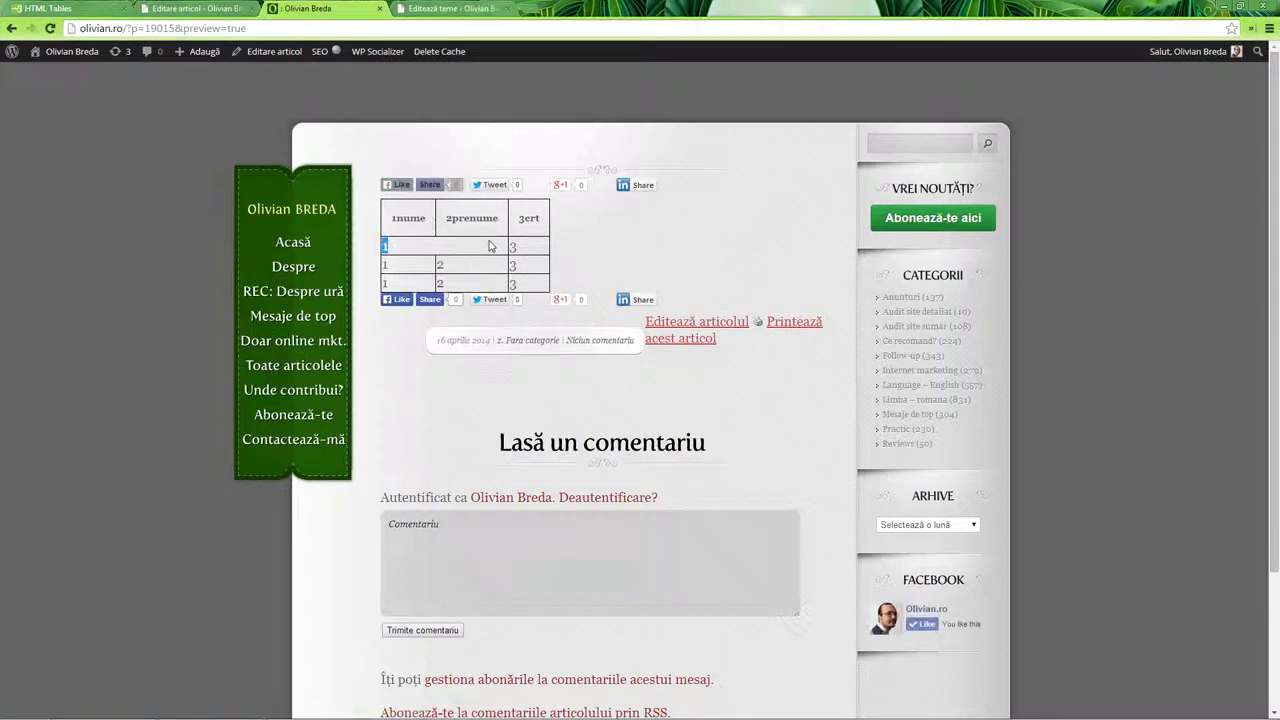
drag(418, 263, 405, 274)
Add rowspan=2 to the second data row's first cell and delete the first cell of the row below.
click(205, 8)
click(139, 438)
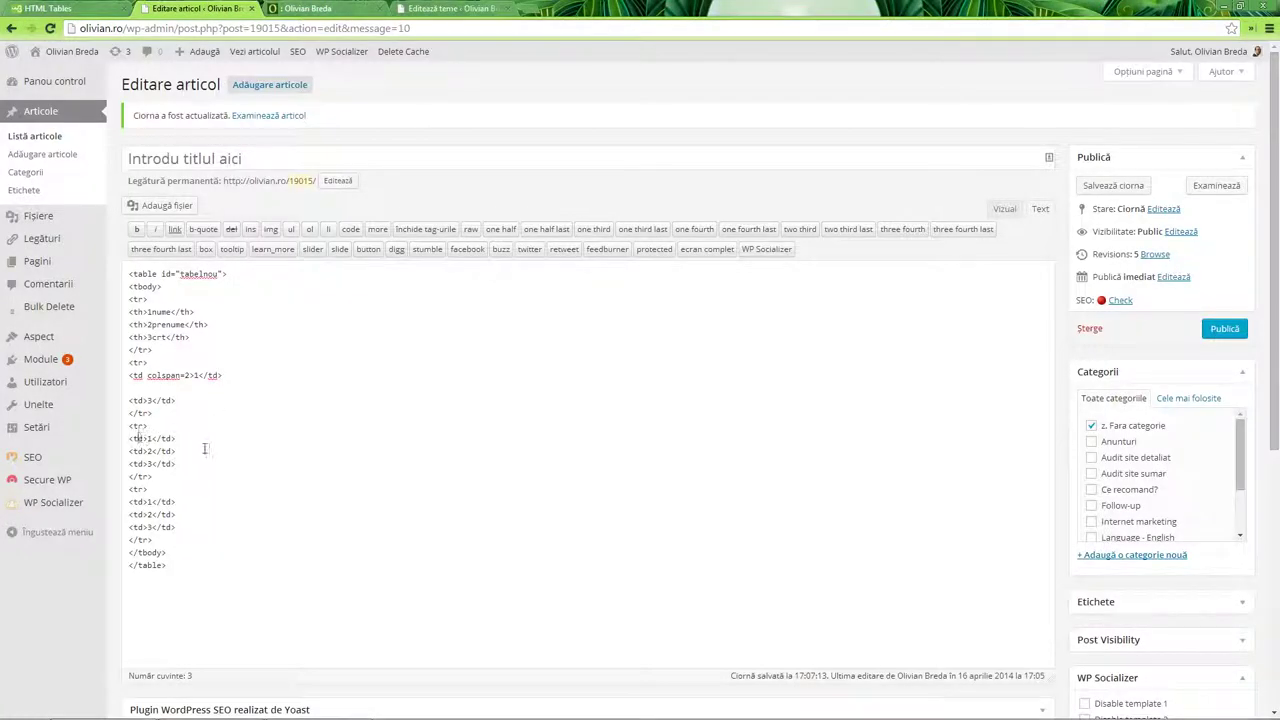
text(colspan=)
key(ctrl+shift+Left)
key(BackSpace)
text(rowspan=2)
key(shift+Up)
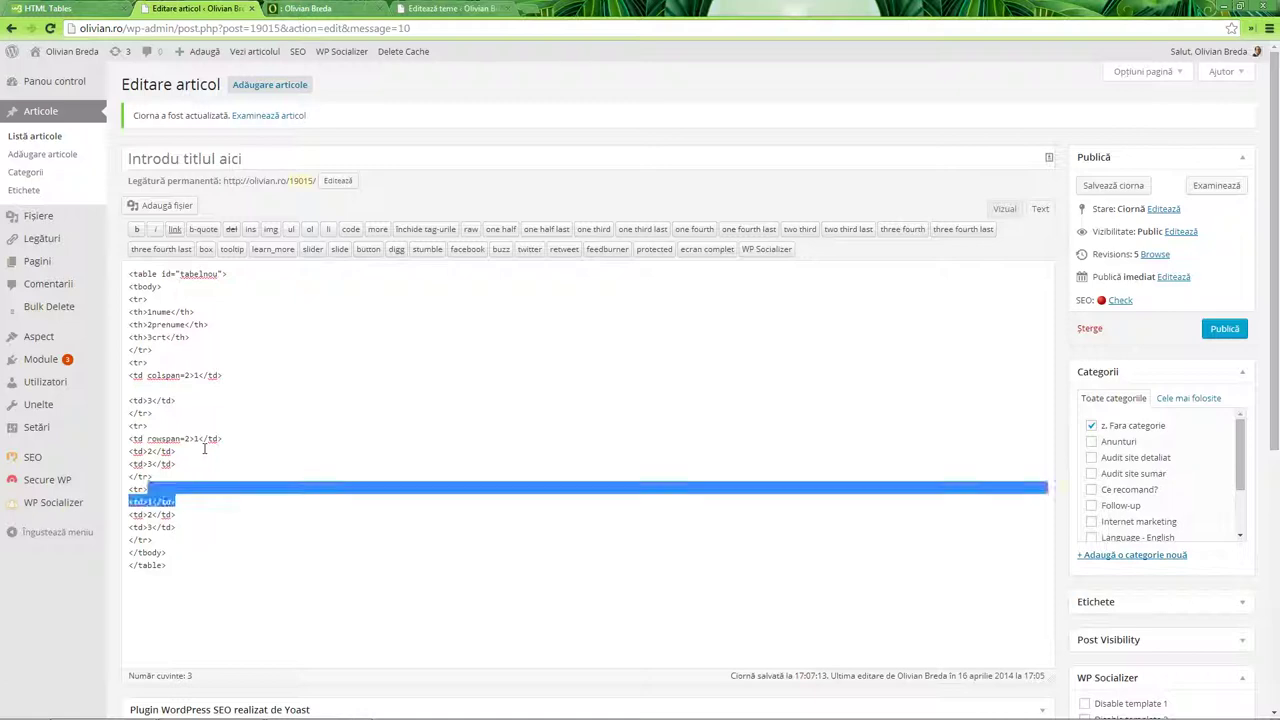
key(BackSpace)
Check the colspan and rowspan cells in the visual view and in the article preview.
click(1008, 209)
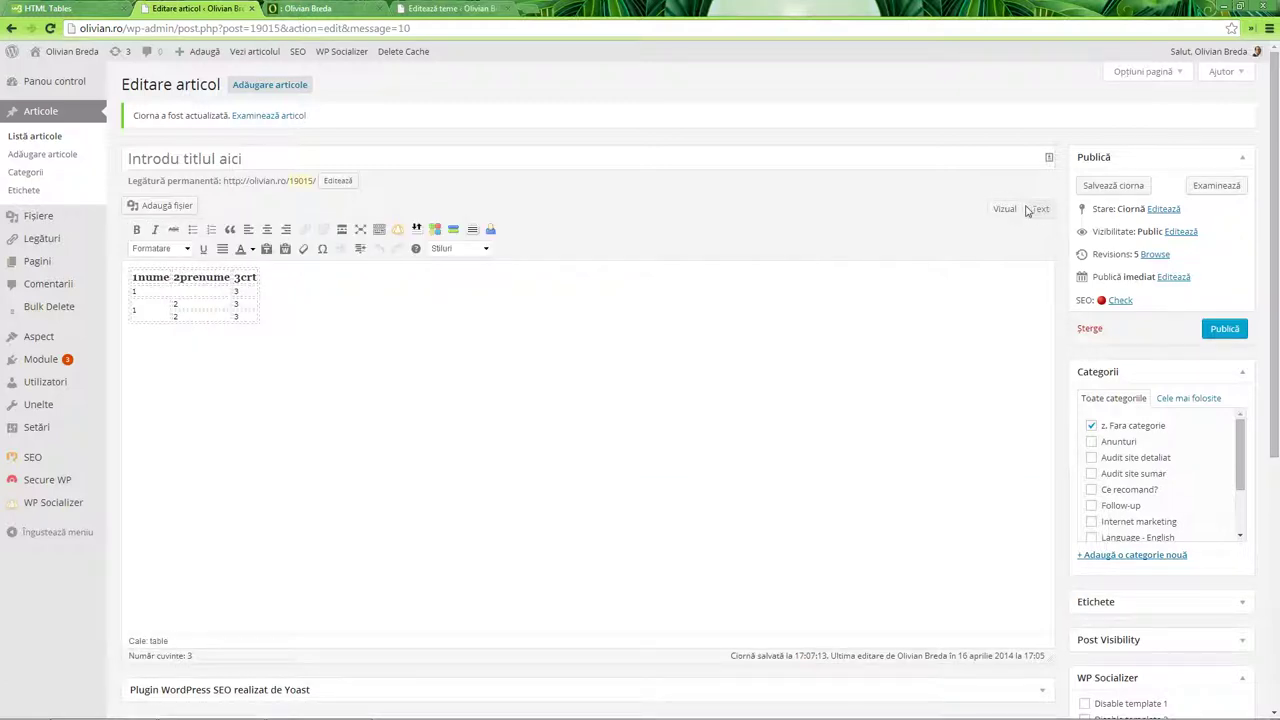
click(1038, 209)
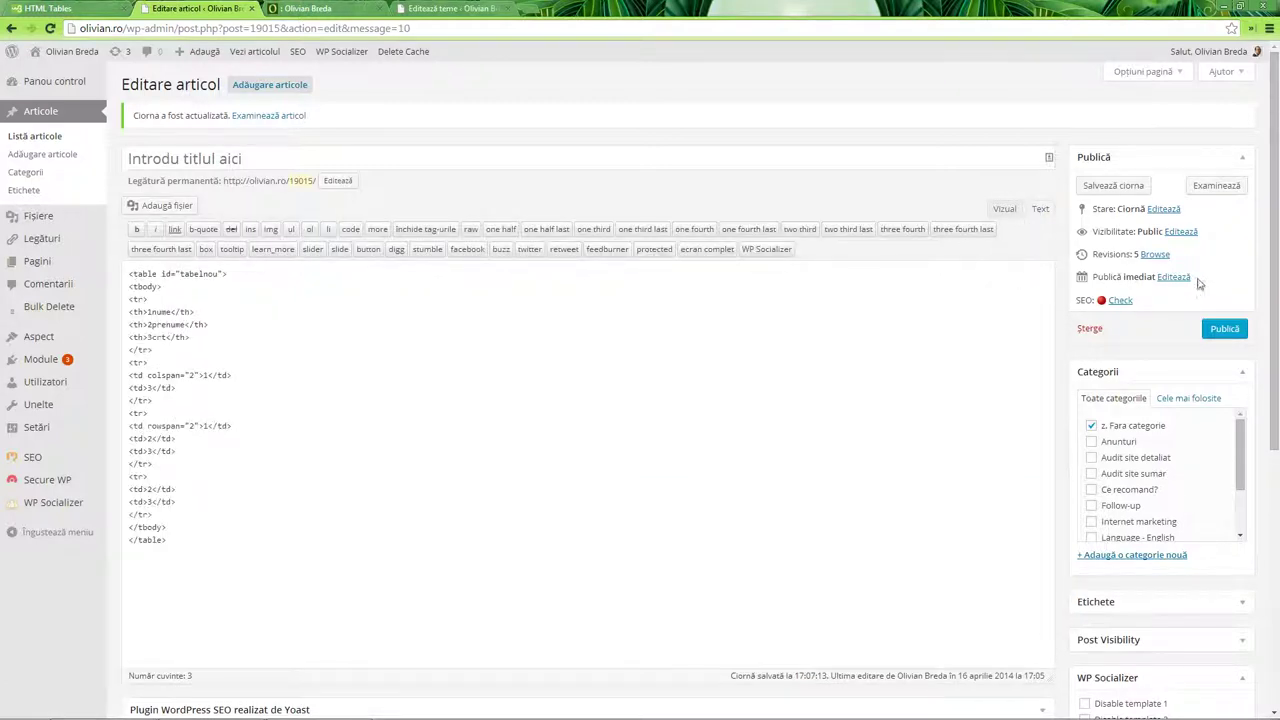
click(1216, 185)
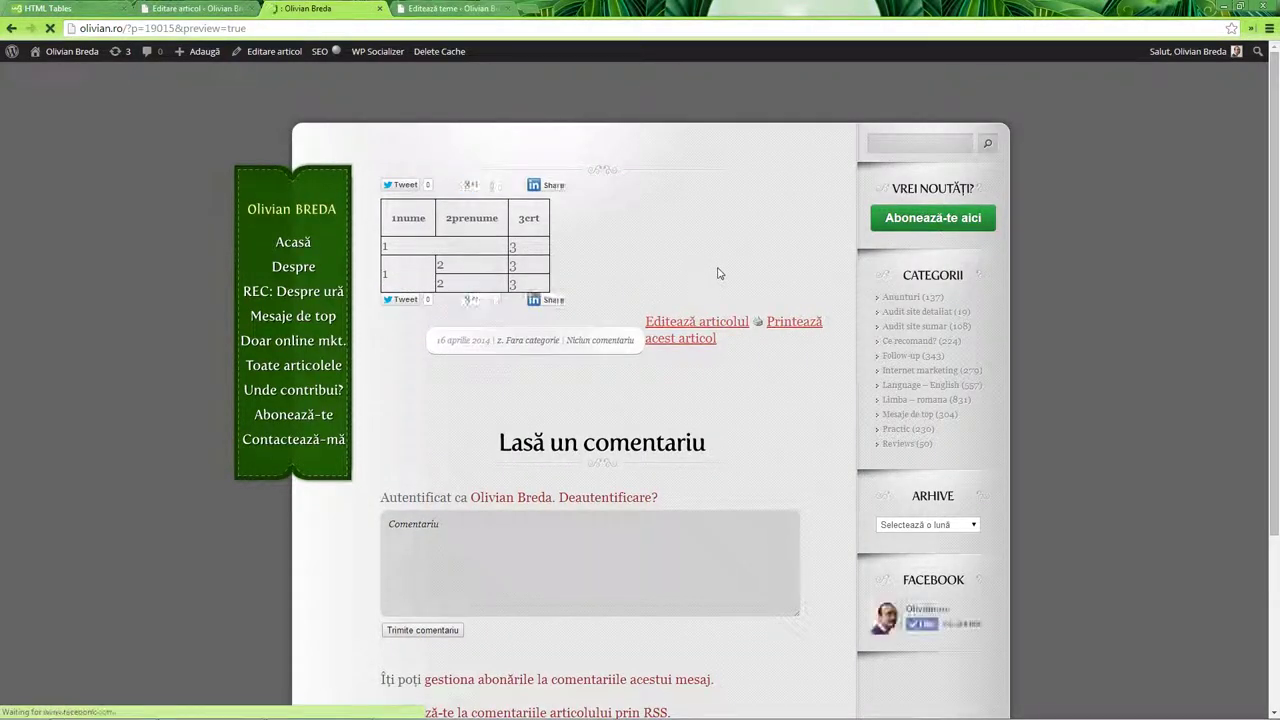
drag(384, 246, 421, 246)
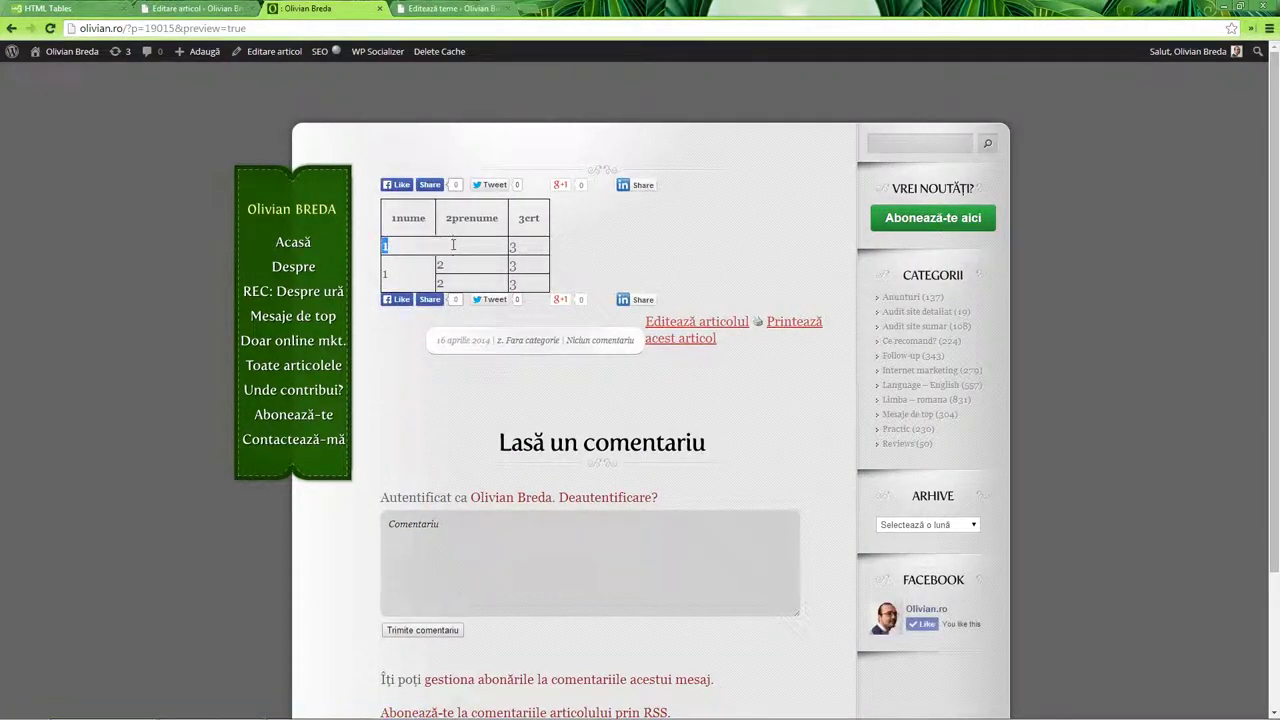
click(393, 286)
Compare the id attribute in the article's table tag with the #tabelnou selectors in style.css.
click(430, 8)
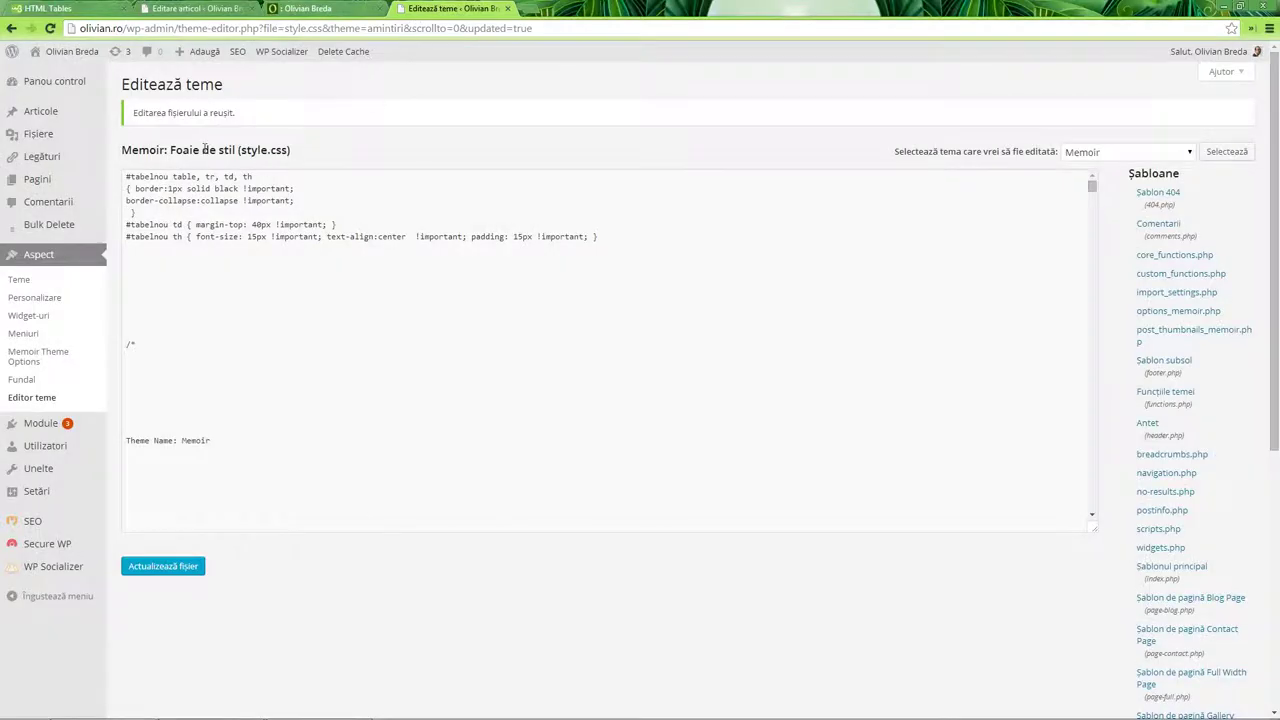
click(196, 8)
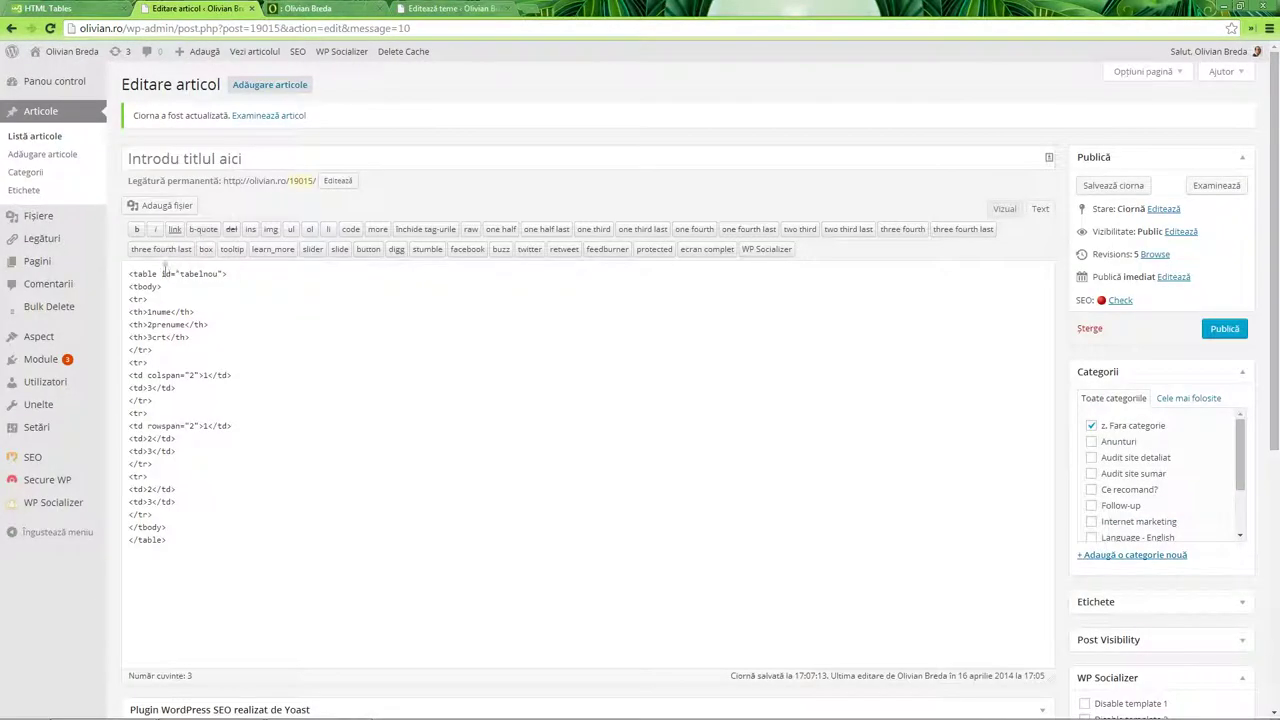
drag(161, 273, 233, 271)
click(415, 8)
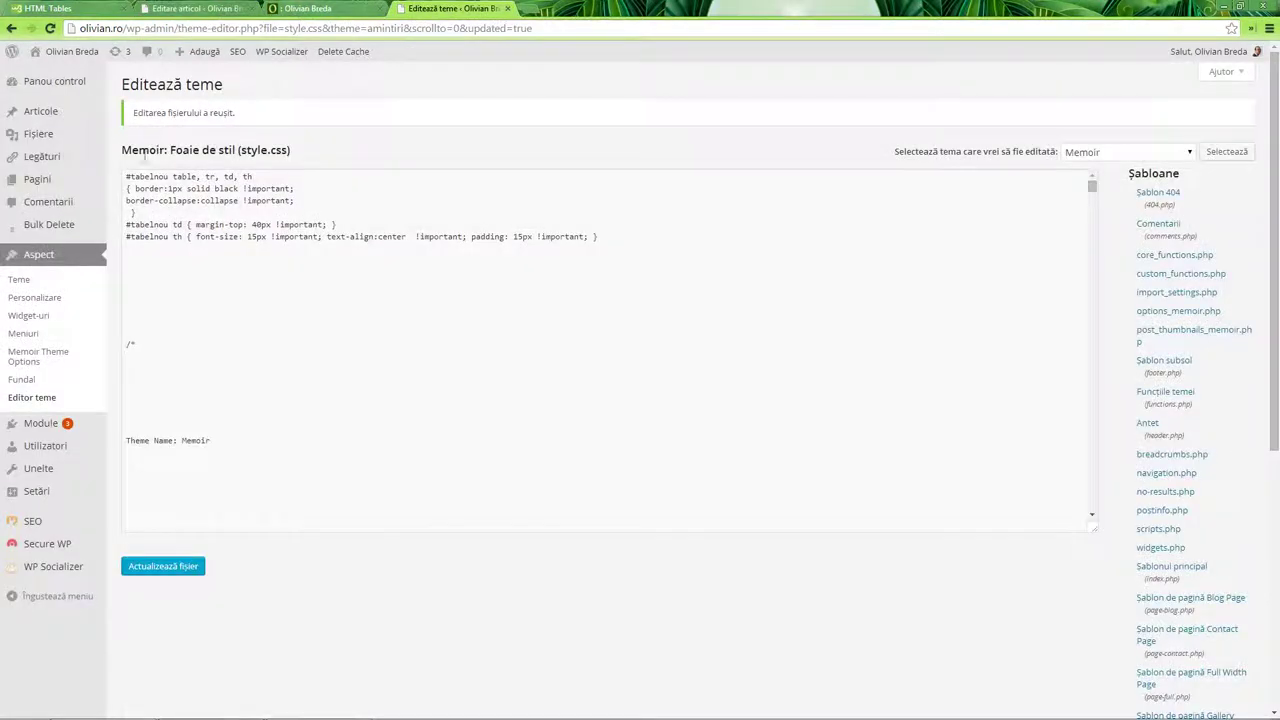